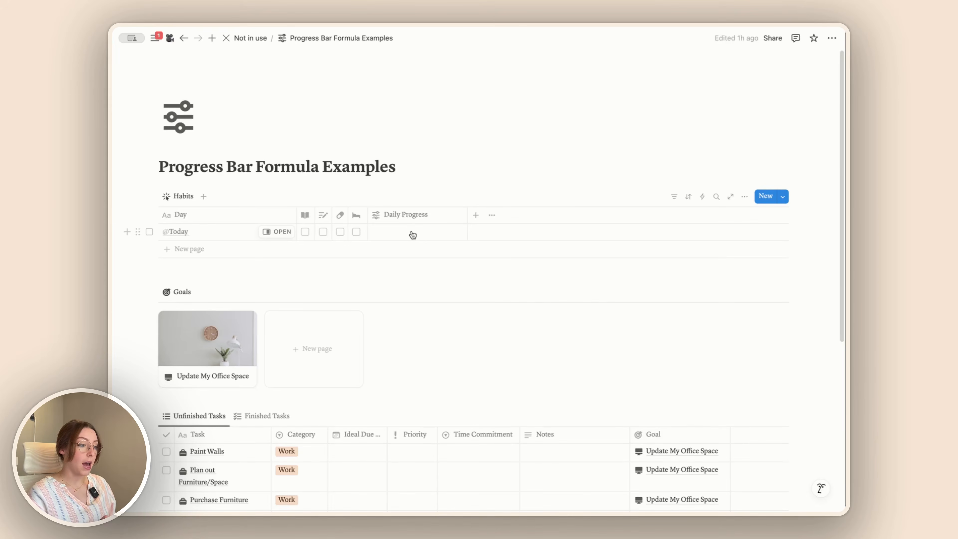
Start the Daily Progress formula in the Habits table with lets( followed by the comment /* get total number of habits */.
left_click(413, 235)
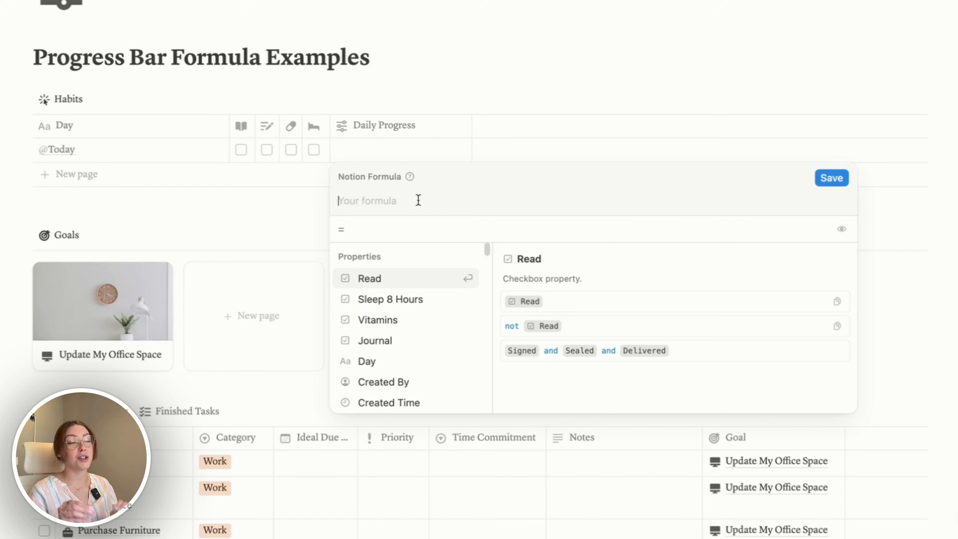
type("let")
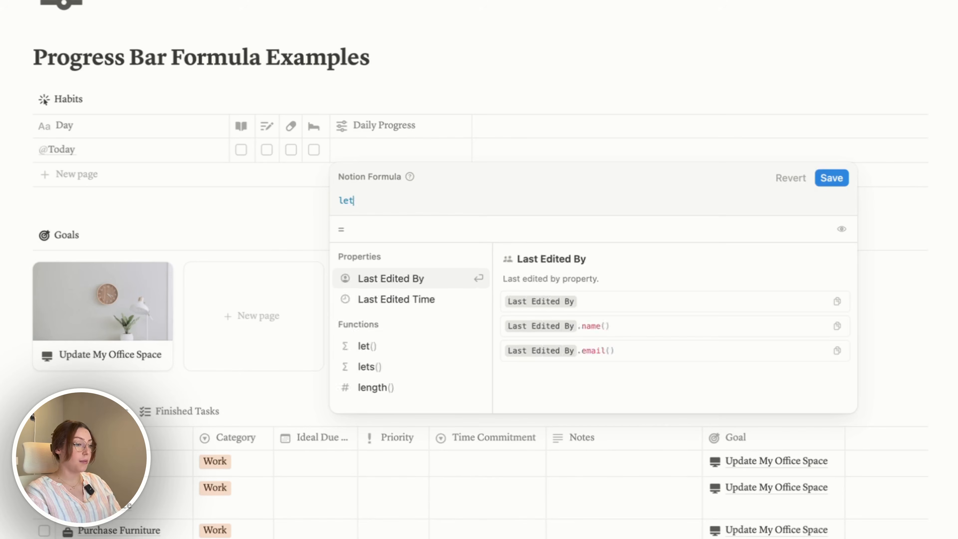
type("s(")
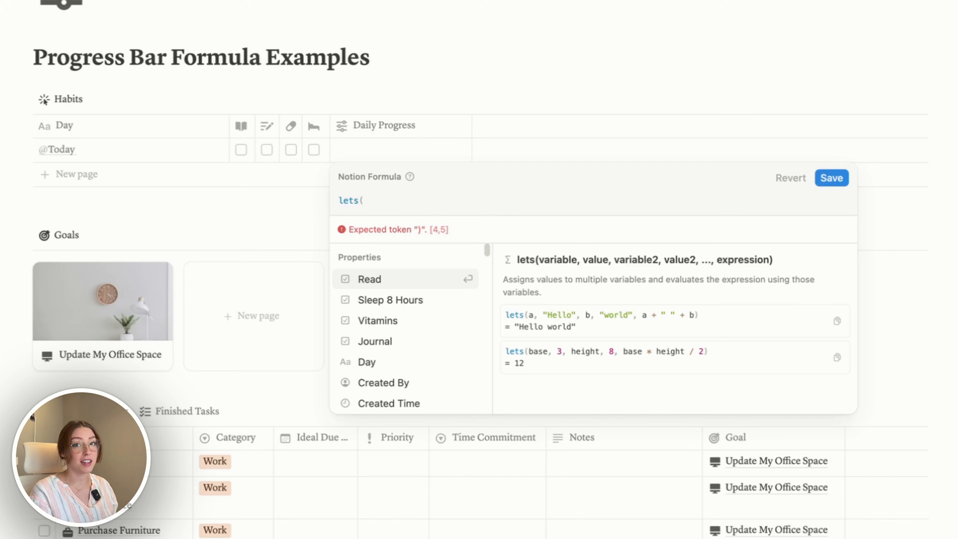
type("/*")
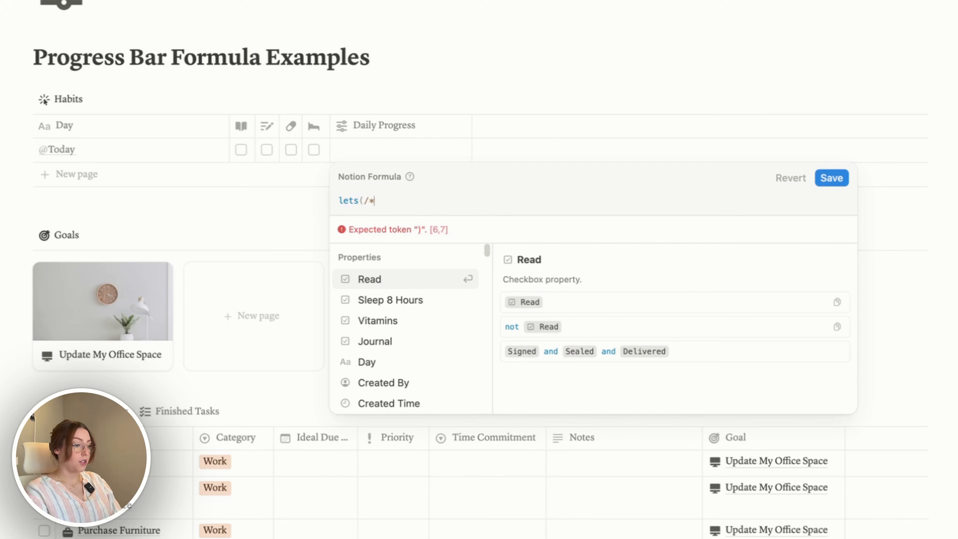
type(" get")
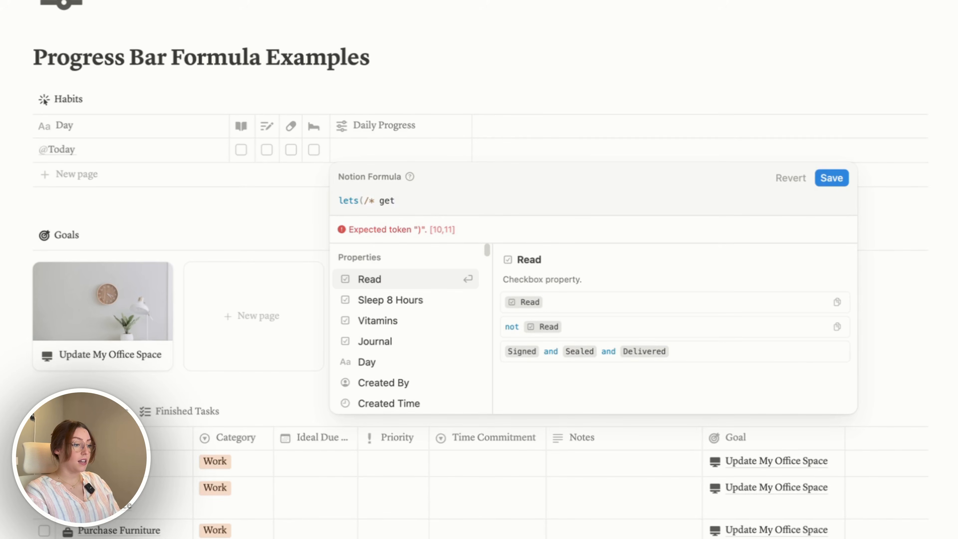
type(" tot")
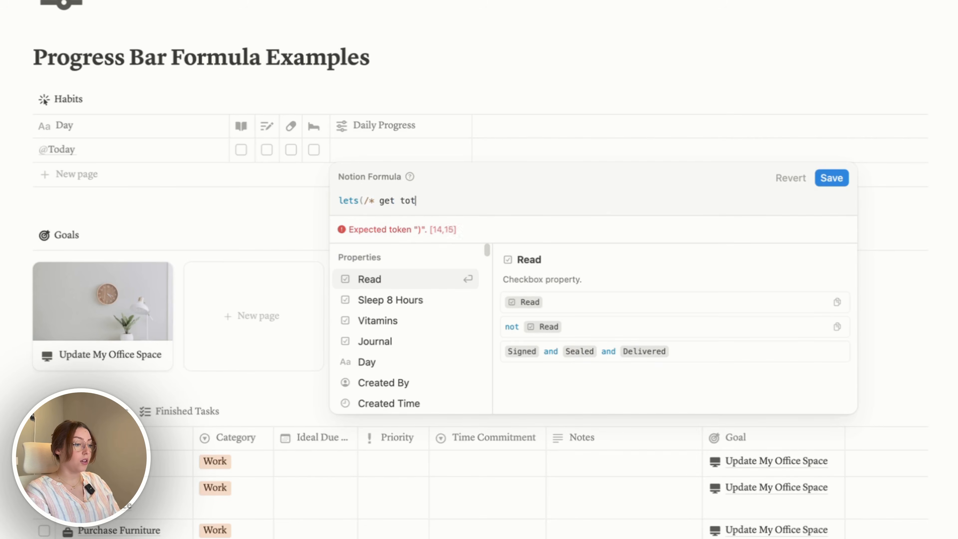
type("al number of habits */")
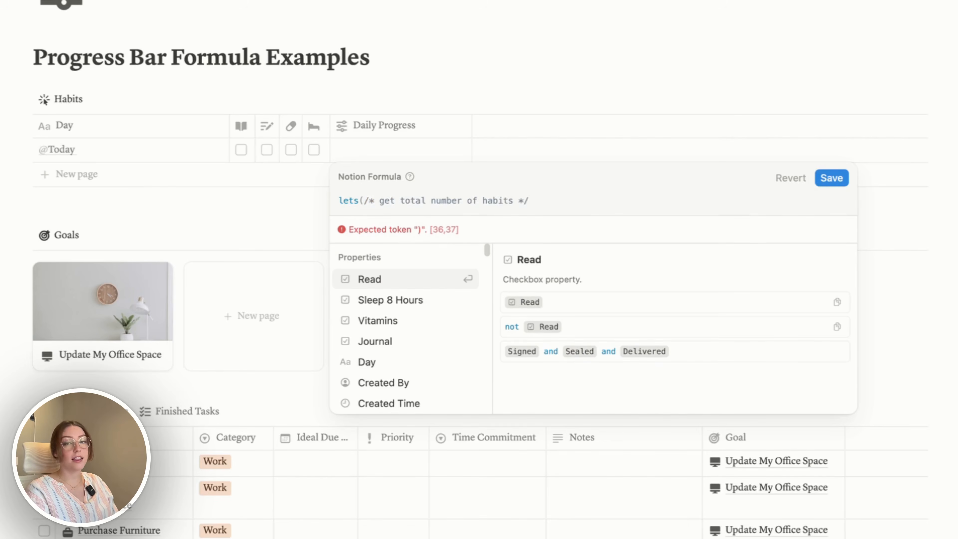
key("shift+Return")
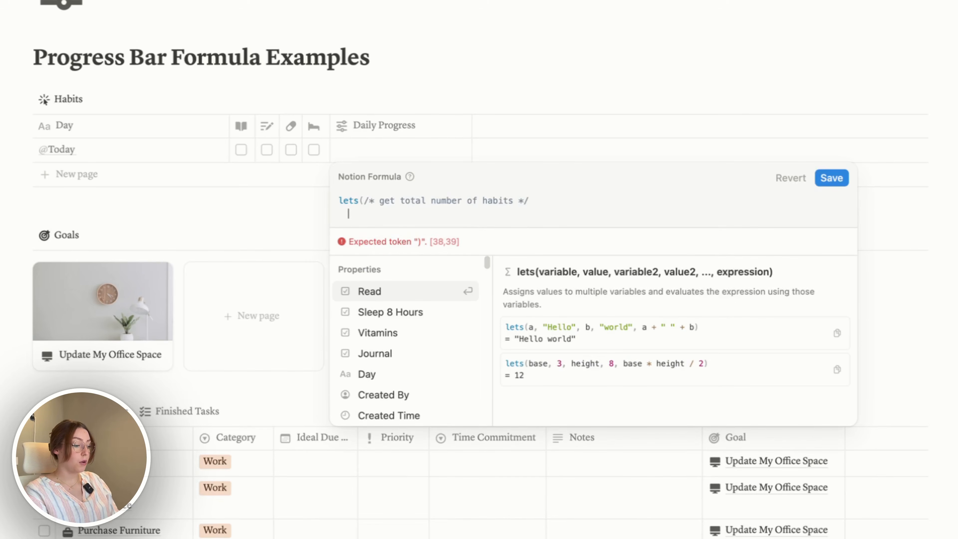
Define the variable totalHabits with the value 4 on separate lines below the comment.
type("total")
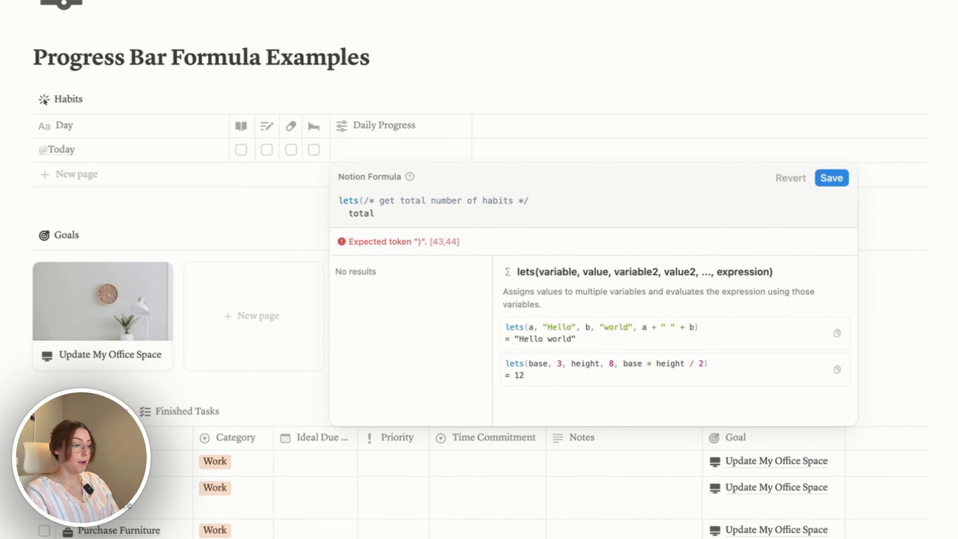
type("Habits")
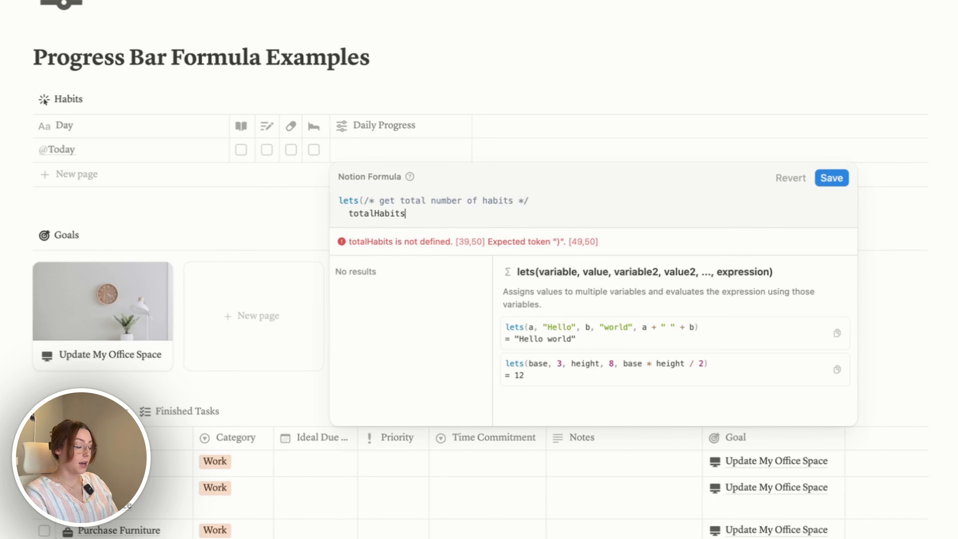
type(",")
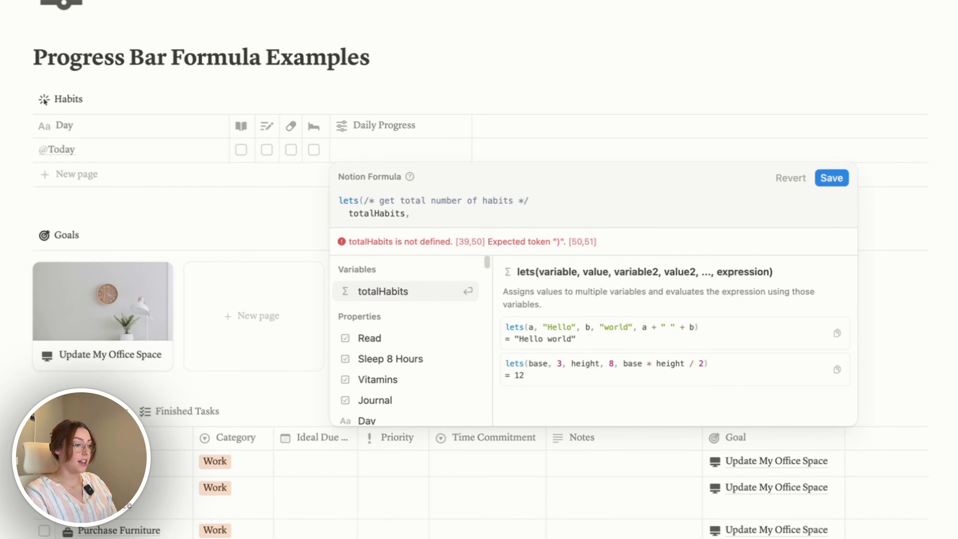
key("Return")
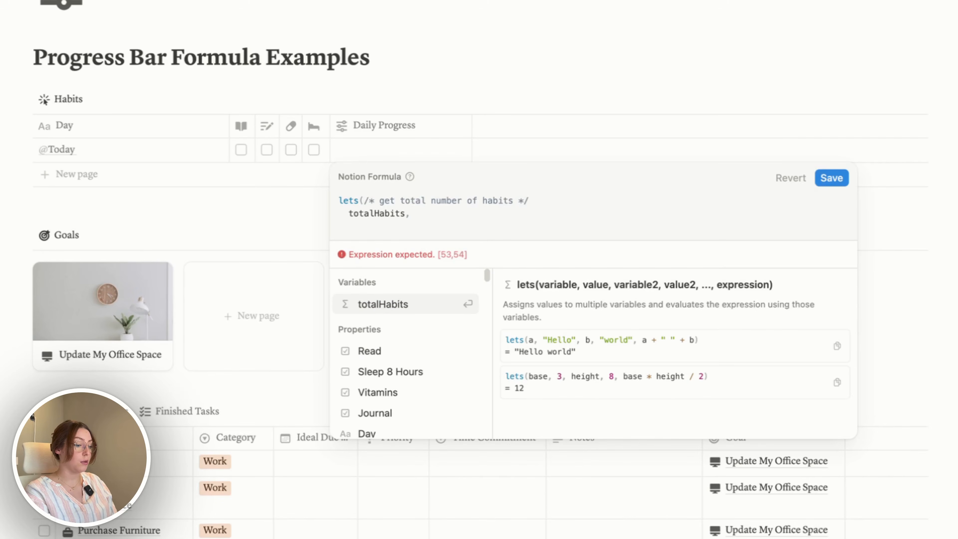
type("4,    ")
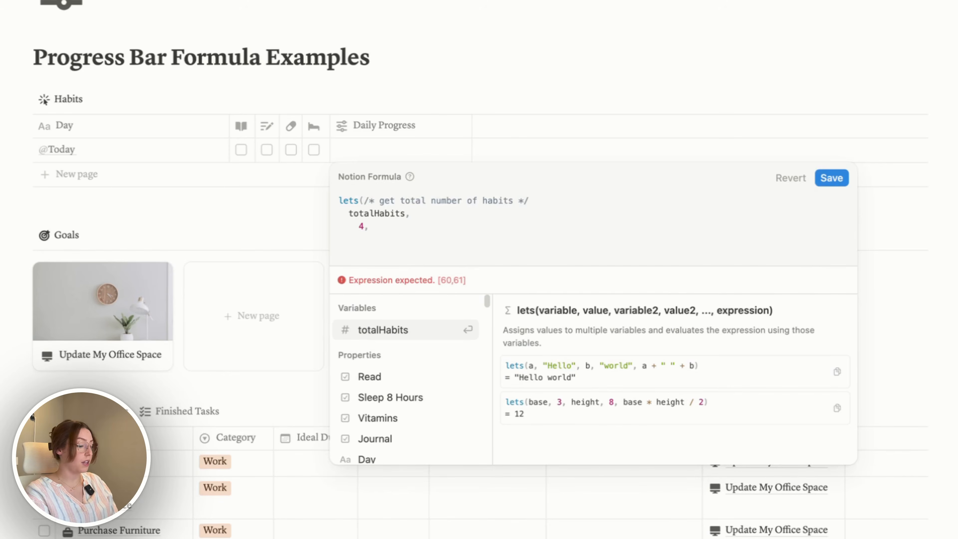
Add the comment /* get number habits completed today */ and declare the variable finishedHabits beneath it.
type("/* ")
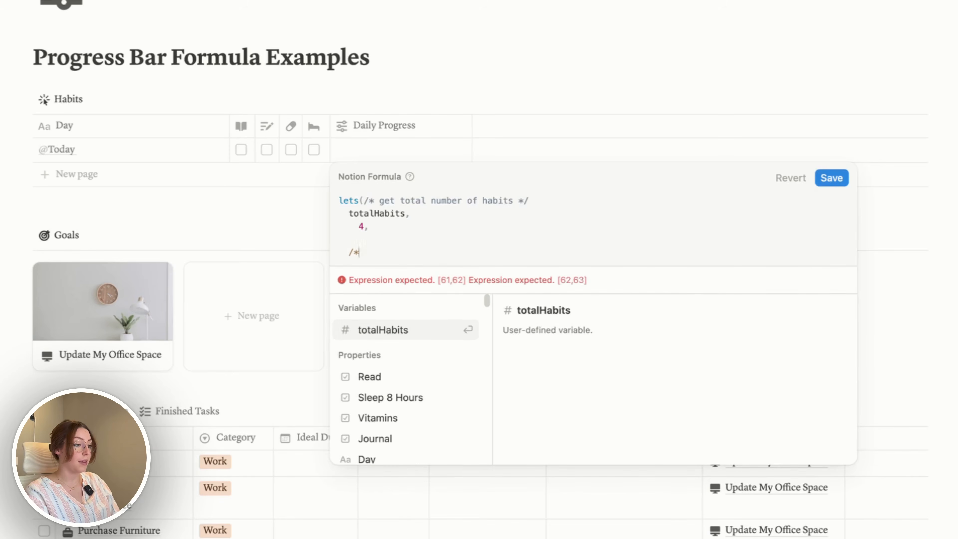
type("get n")
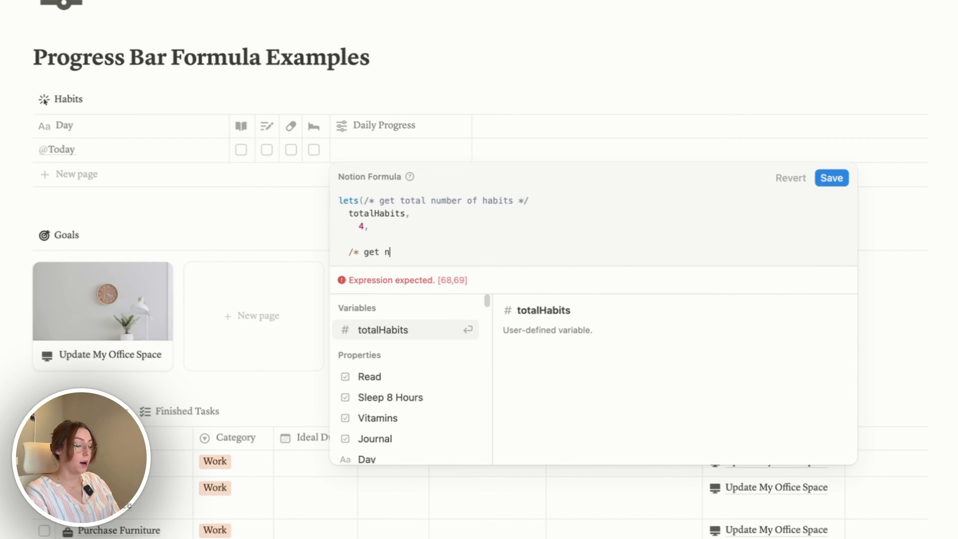
type("umber habits completed today */")
key("Return")
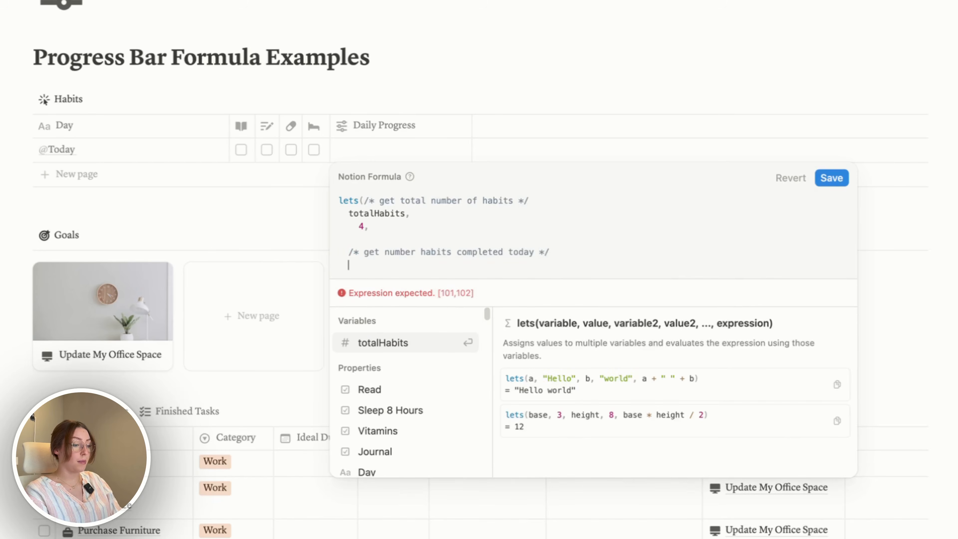
type("finishedHabits,")
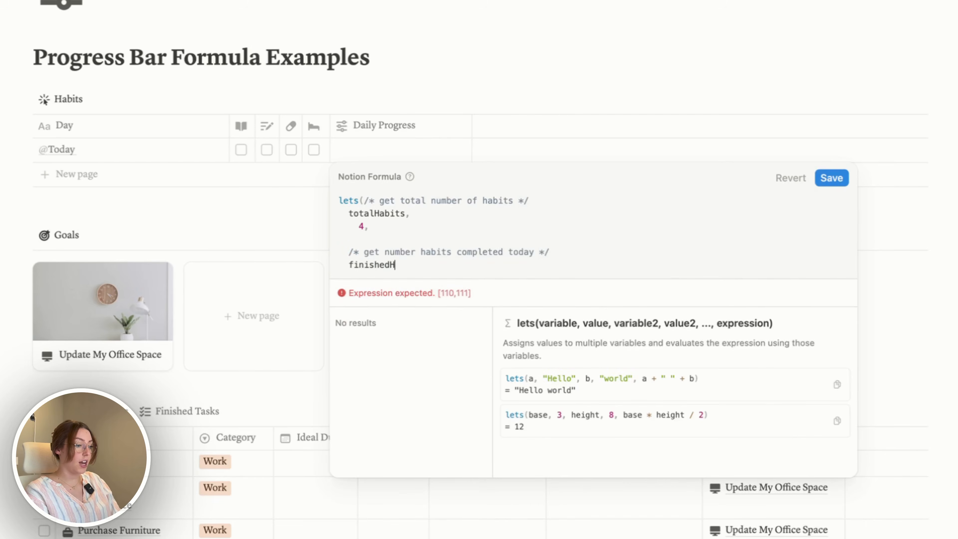
key("Return")
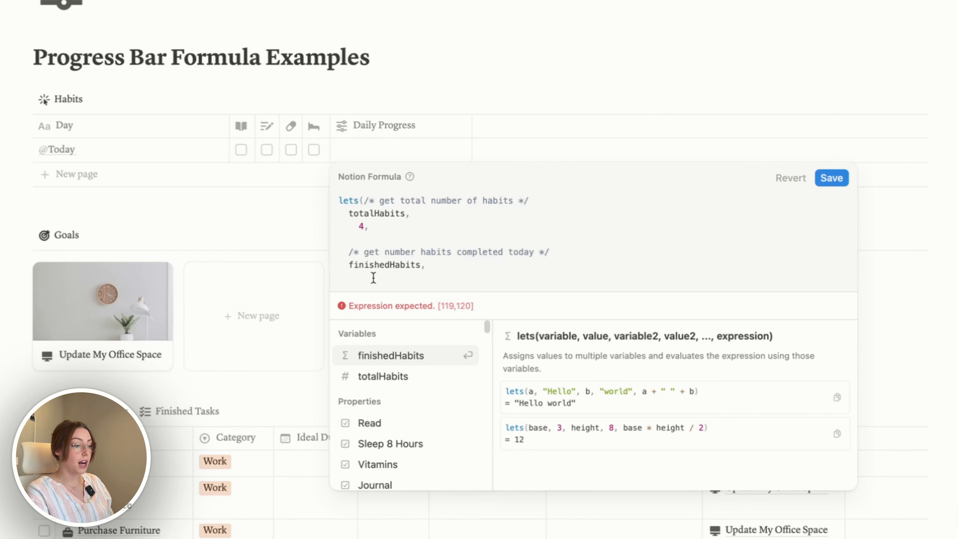
Set finishedHabits to the sum of Read, Journal, Vitamins and Sleep 8 Hours, each converted with toNumber() and ending in a comma.
type("rea")
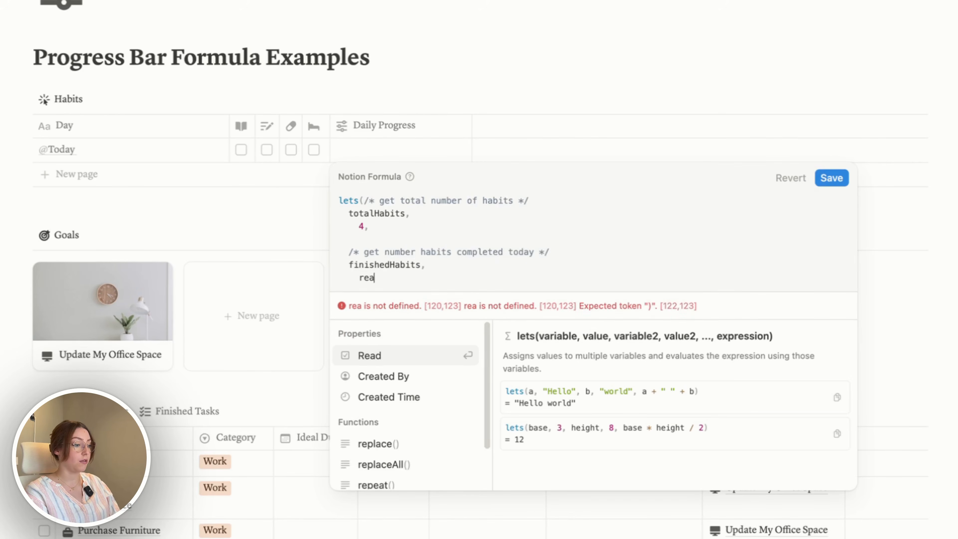
key("Return")
type(".")
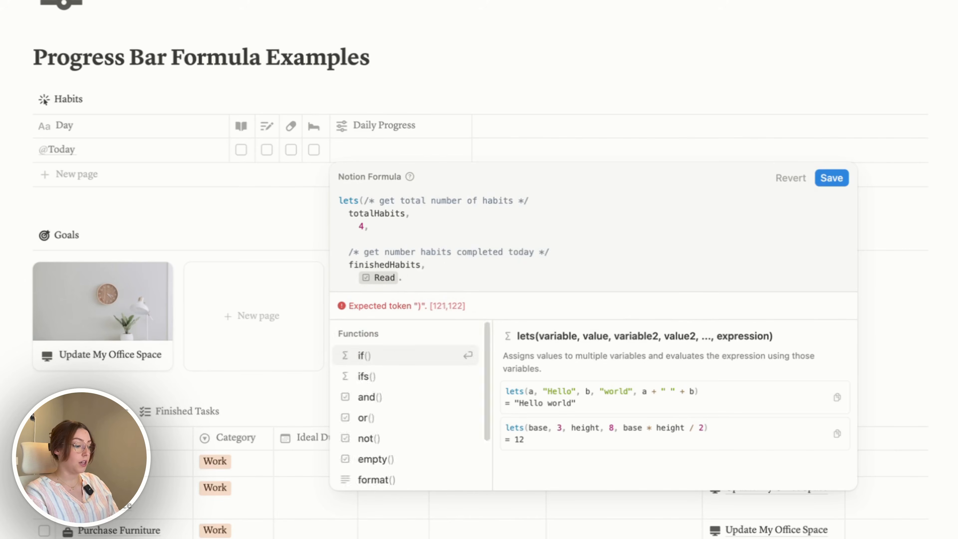
type("to")
key("Return")
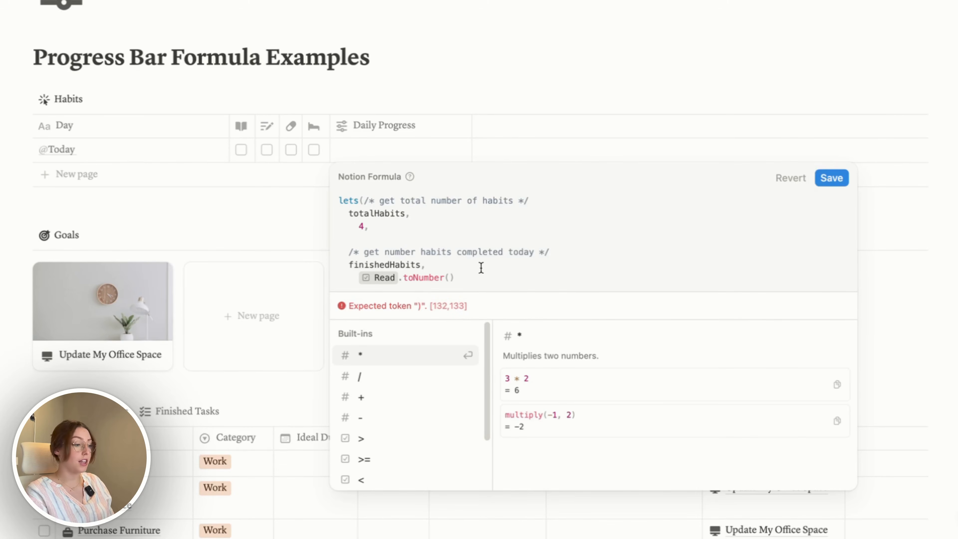
type("+")
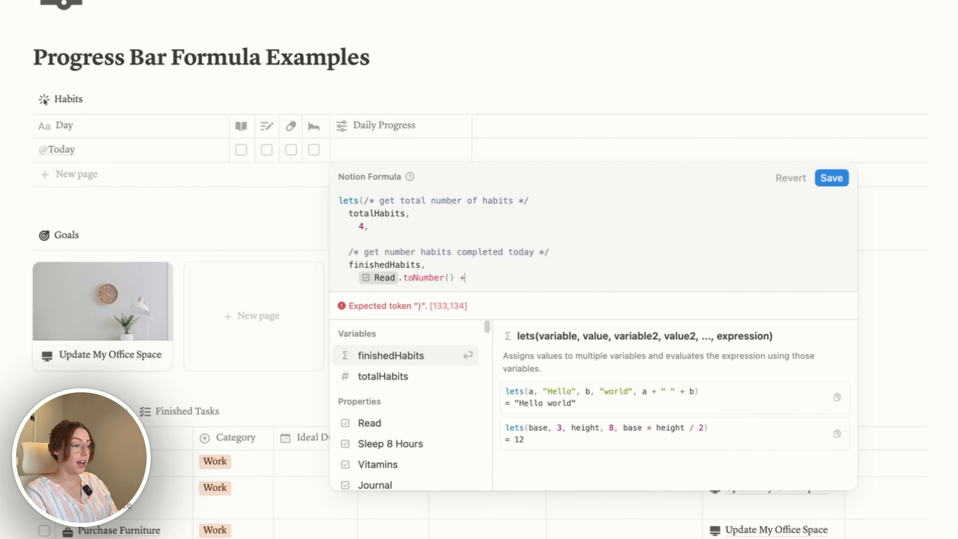
key("Return")
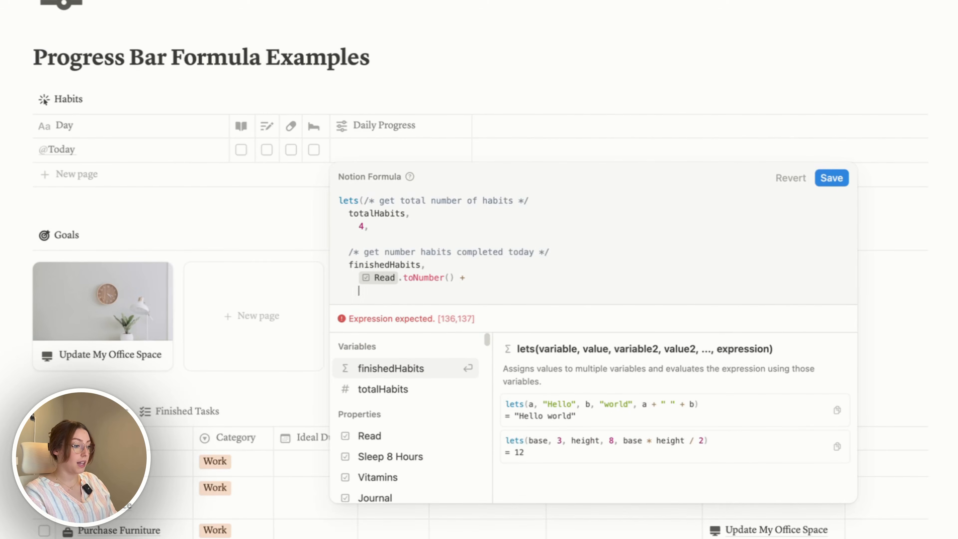
type("jou")
key("Return")
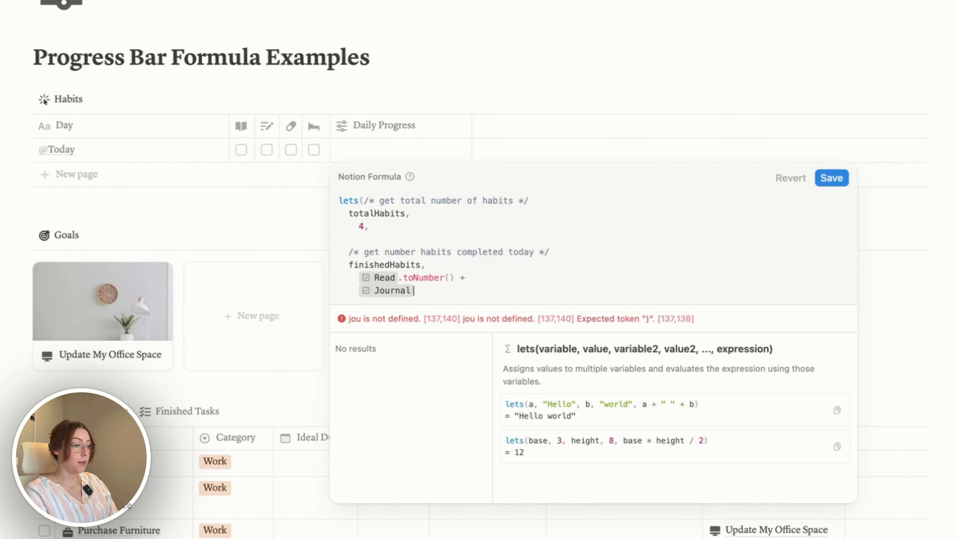
type(".toNumber() +")
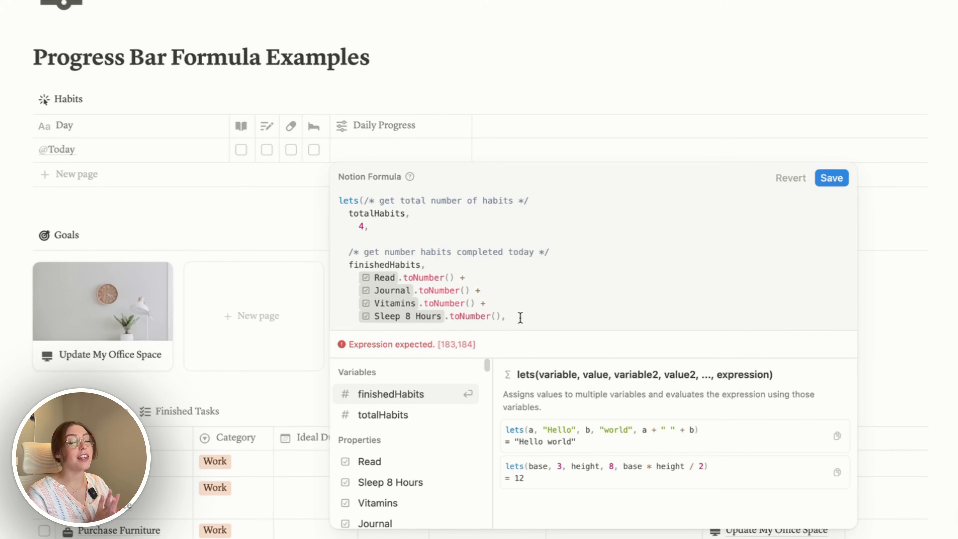
Add the comment /* Display */, finish the formula with finishedHabits/totalHabits) and save it.
key("shift+Return")
key("shift+Return")
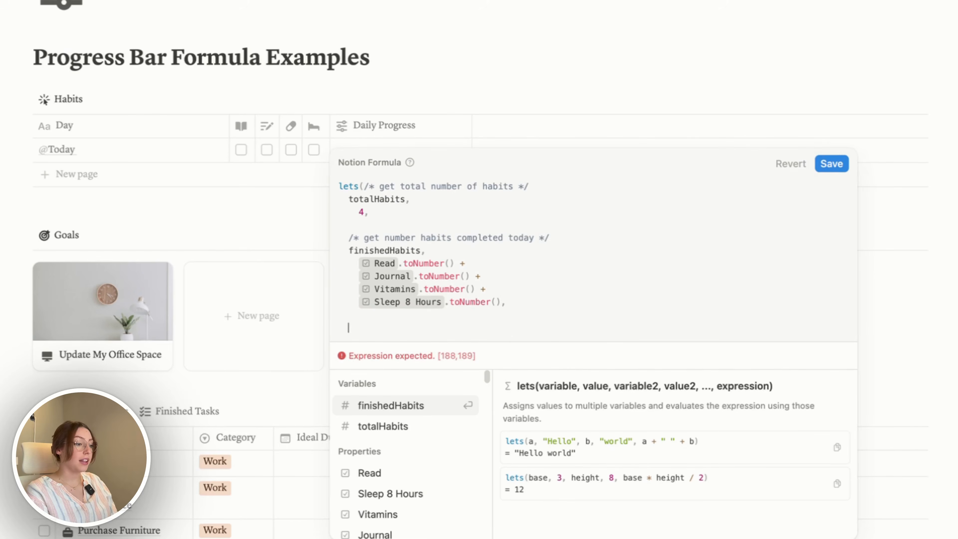
type("/*")
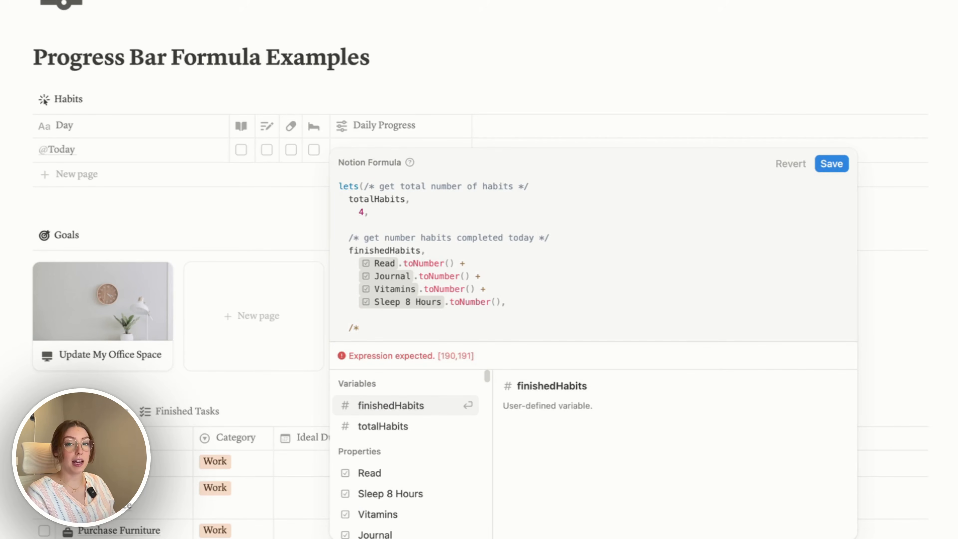
type(" Display */   ")
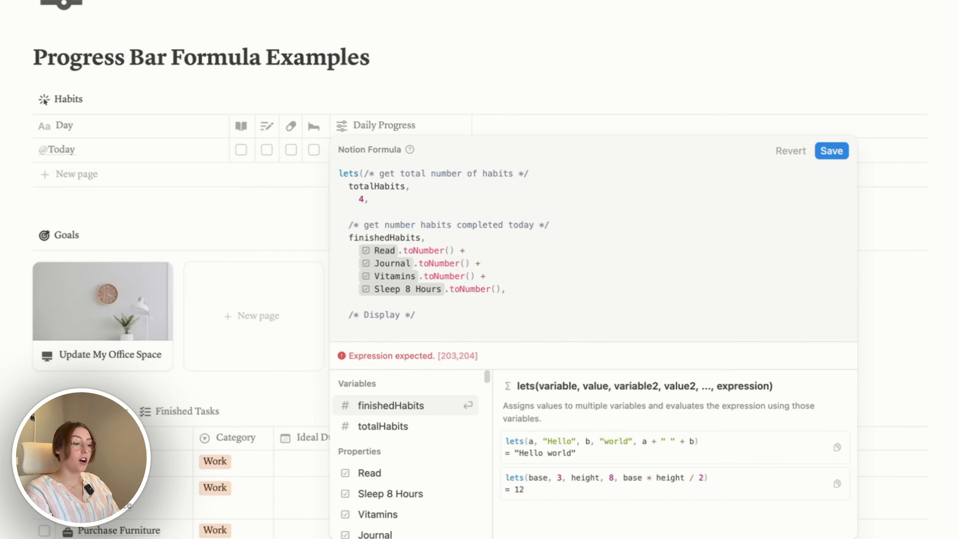
type("fin")
key("Return")
type("/to")
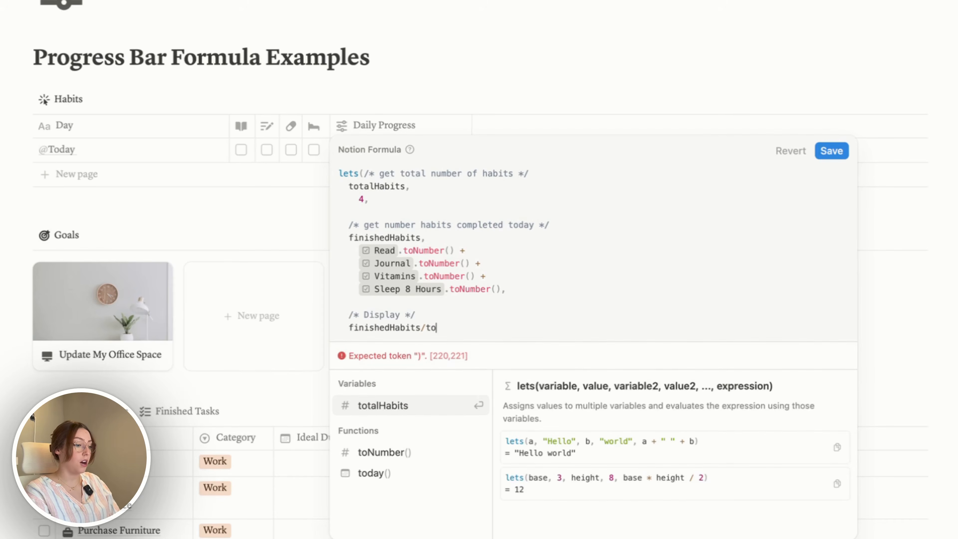
key("Return")
type(")")
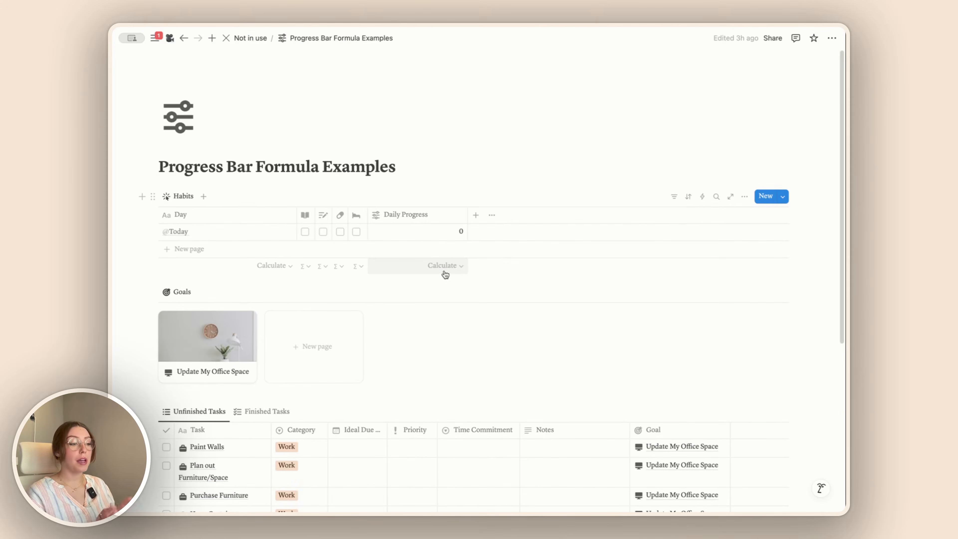
Set the number format of the Daily Progress property in the Habits database to Percent.
left_click(410, 215)
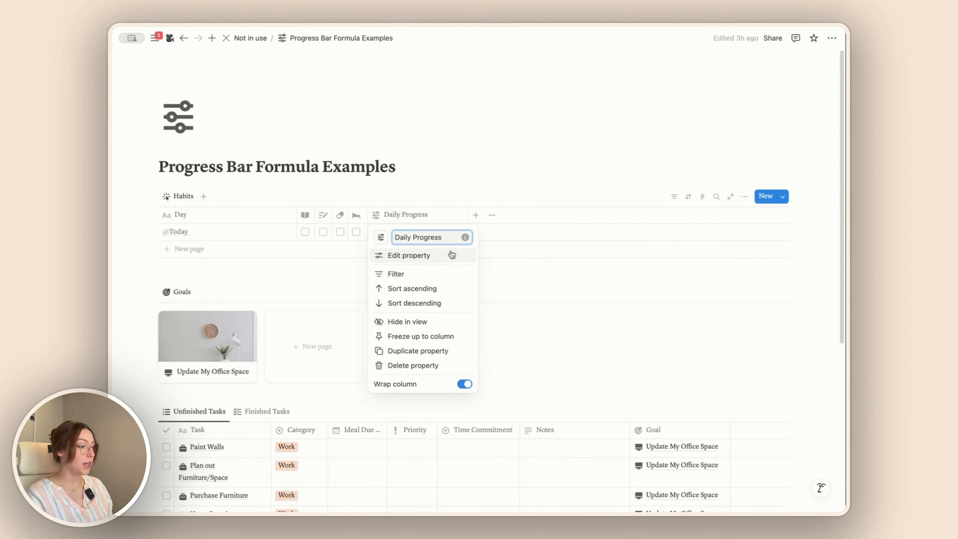
left_click(408, 255)
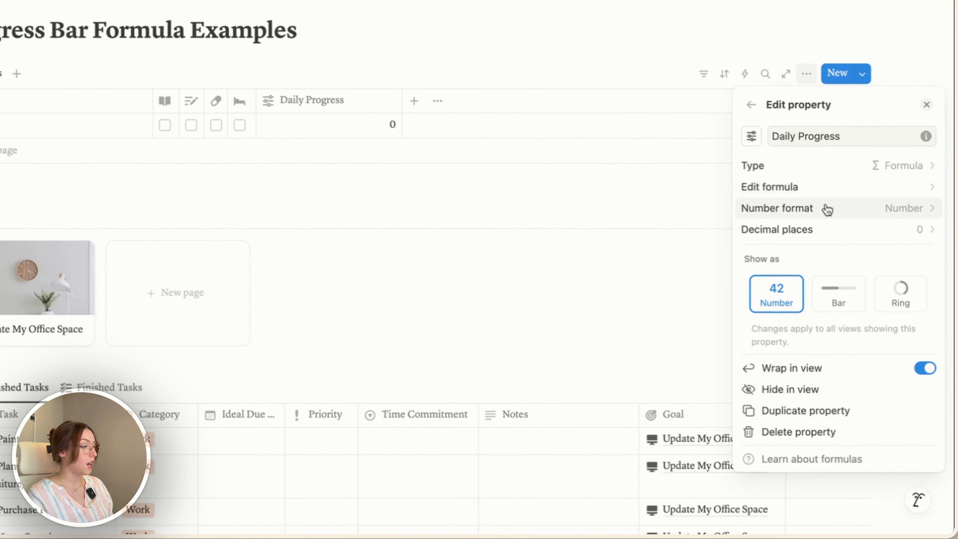
left_click(849, 214)
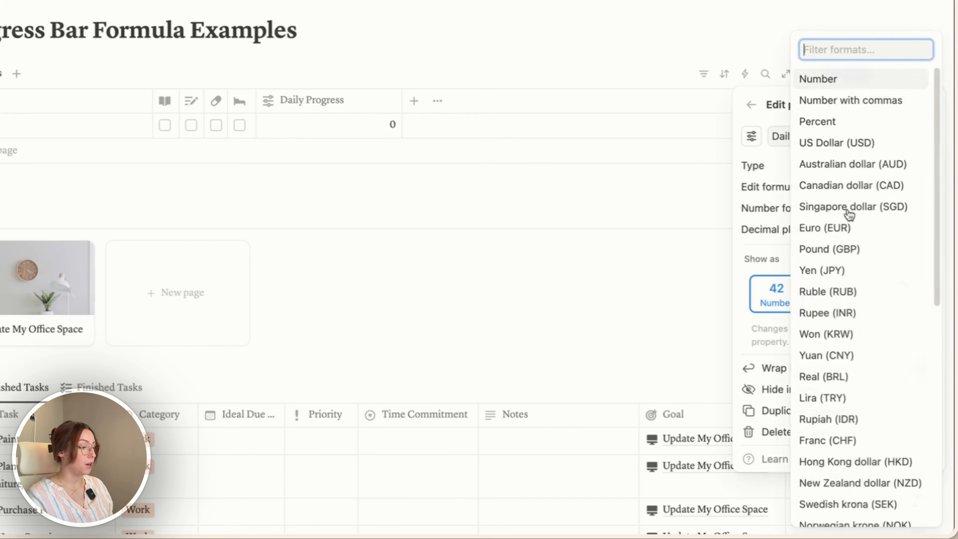
left_click(834, 121)
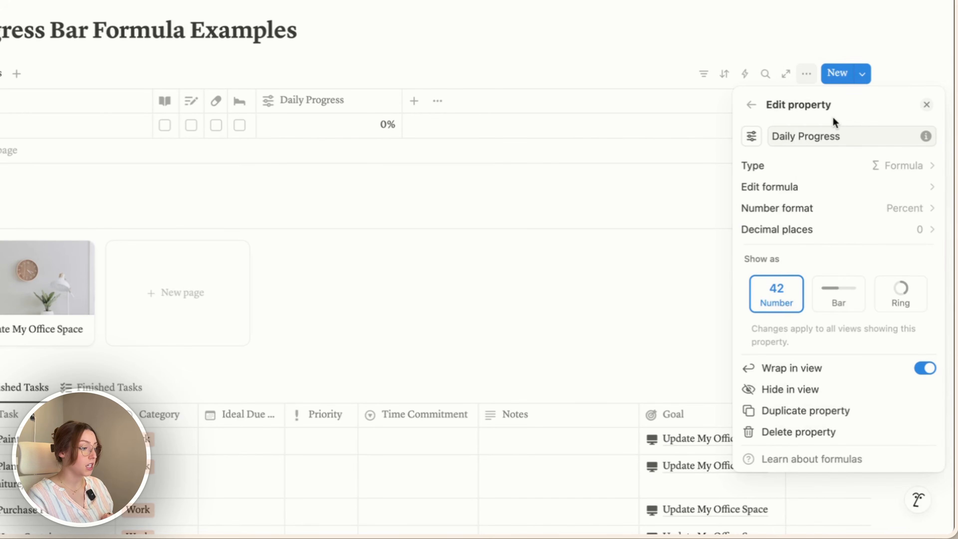
Choose 0 decimal places for Daily Progress and show it as a Bar.
left_click(863, 237)
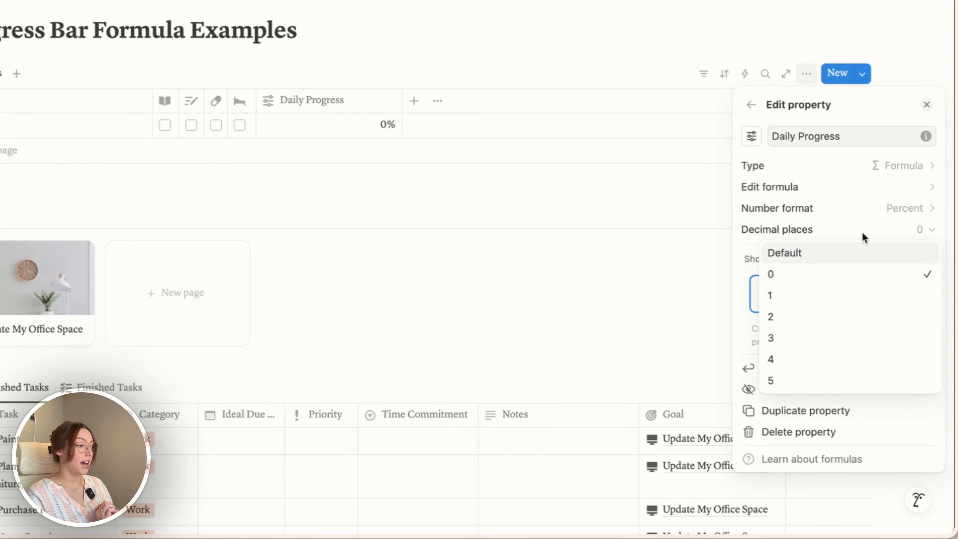
left_click(792, 272)
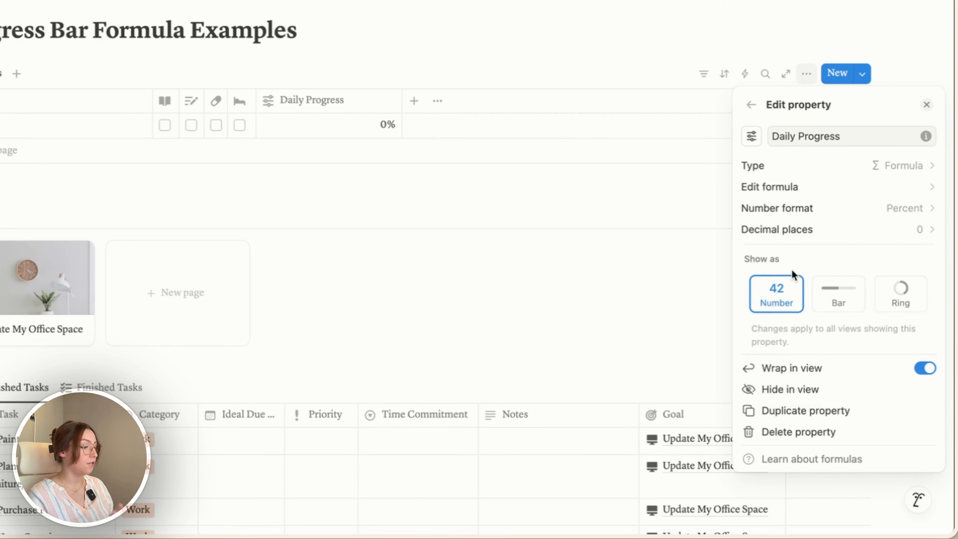
left_click(838, 306)
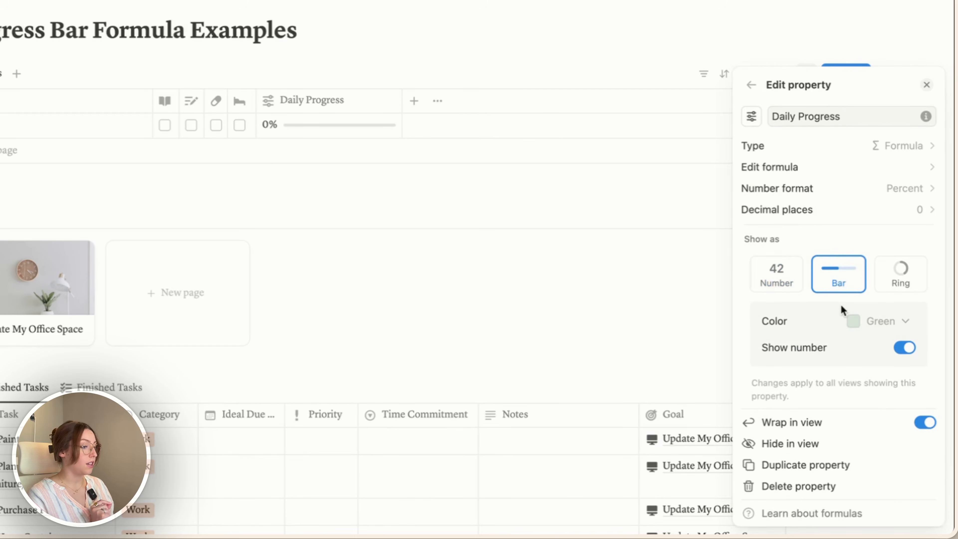
left_click(301, 169)
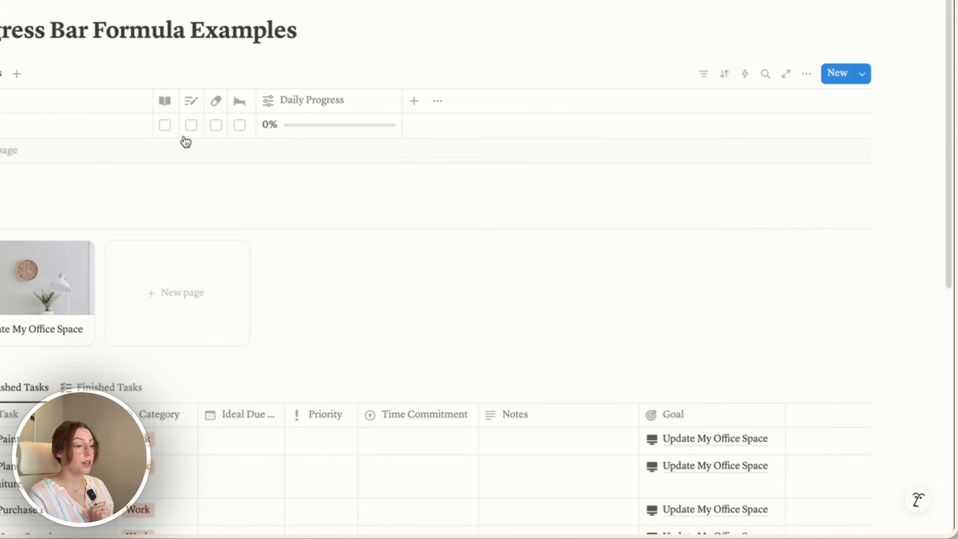
Mark all four habits as completed in the Today row of the Habits database.
left_click(165, 125)
left_click(298, 211)
left_click(316, 211)
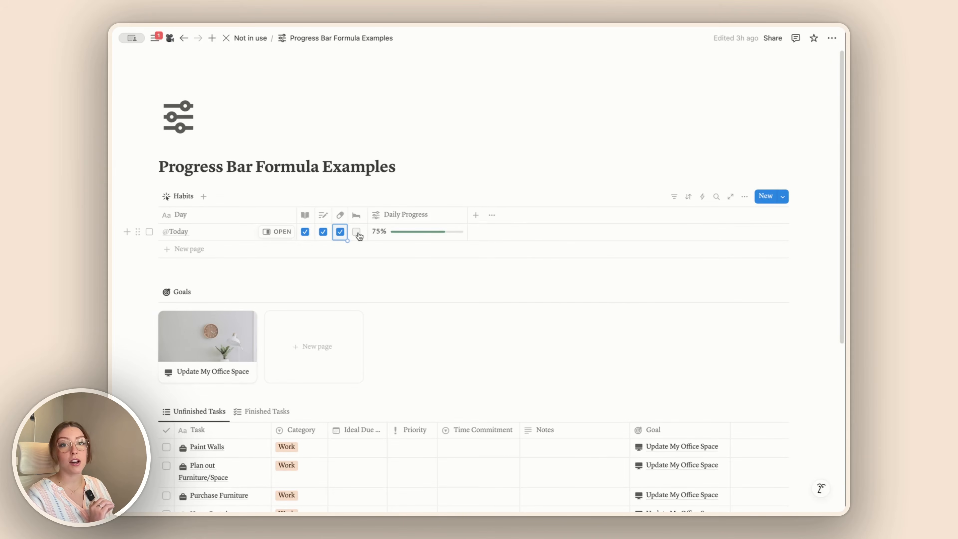
left_click(357, 232)
left_click(340, 232)
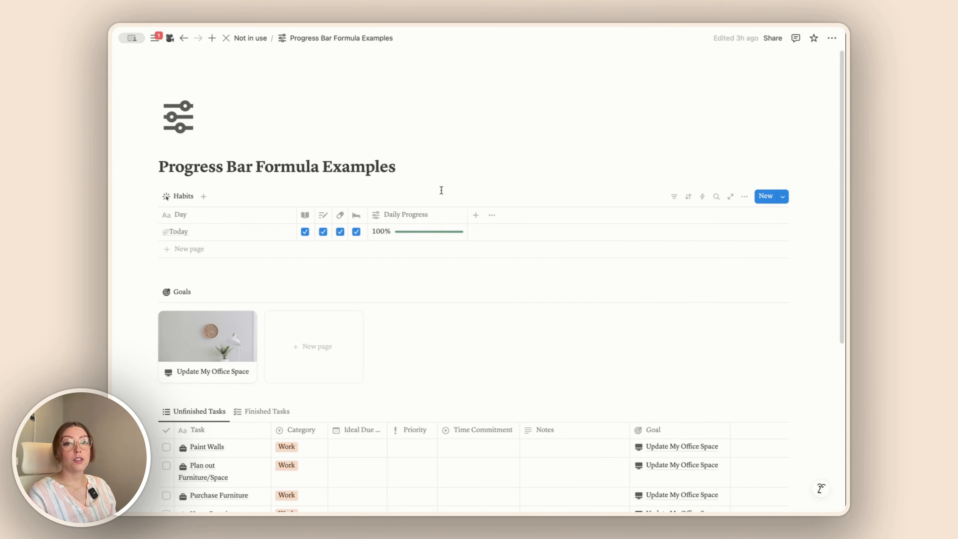
Examine how the Daily Progress formula defines its totalHabits and finishedHabits variables.
left_click(411, 221)
left_click(426, 257)
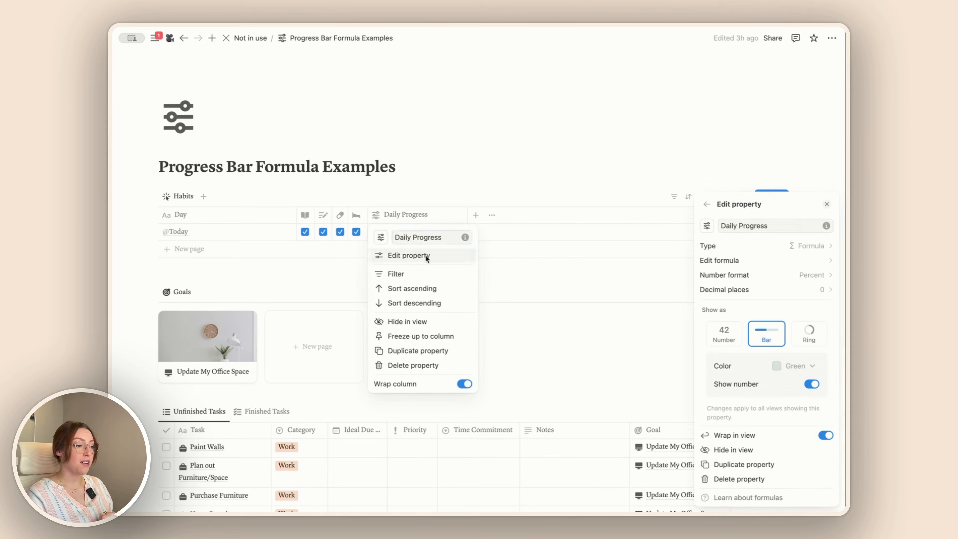
left_click(735, 260)
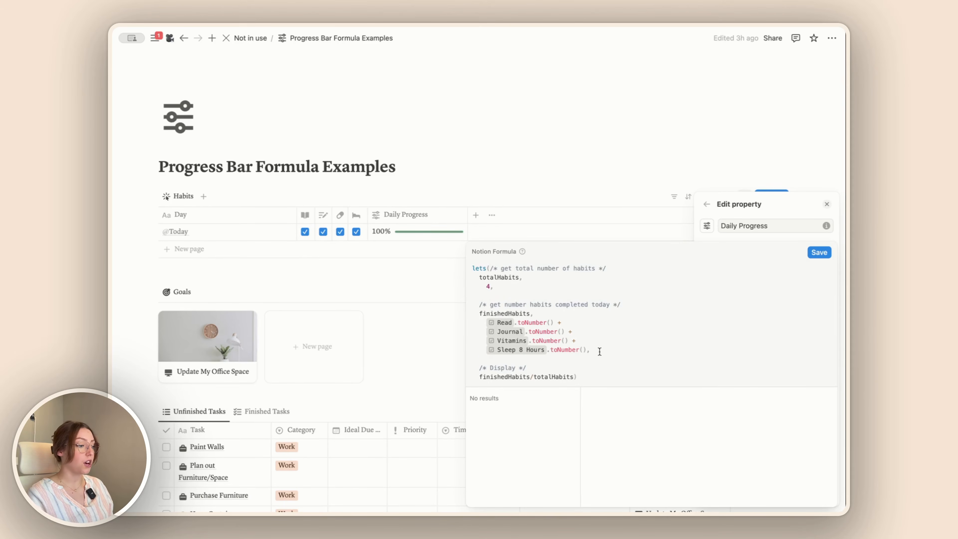
left_click_drag(599, 349, 467, 254)
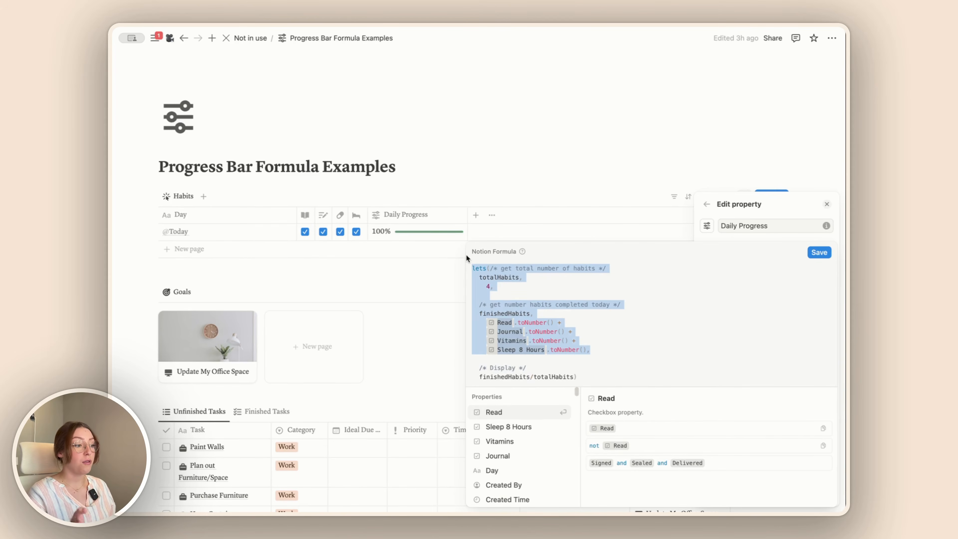
left_click(367, 272)
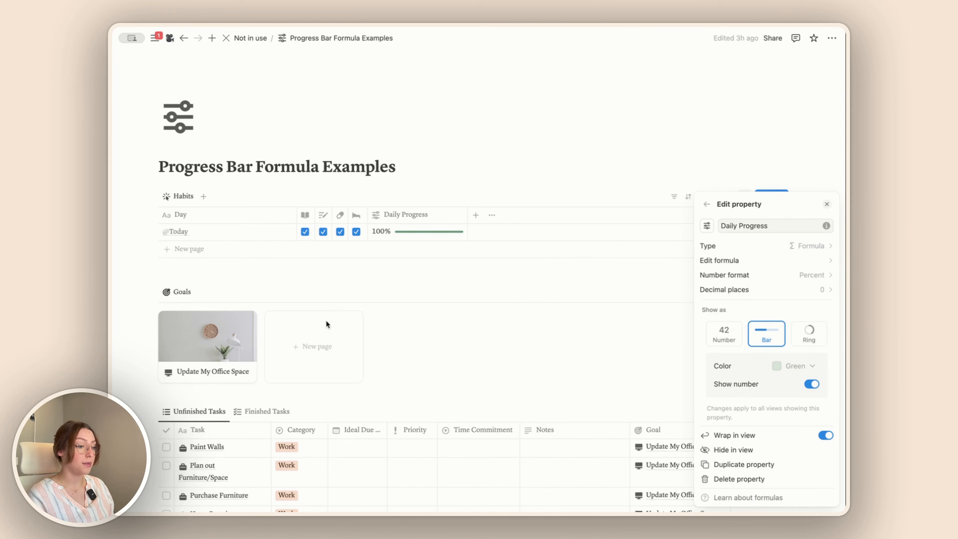
left_click(310, 287)
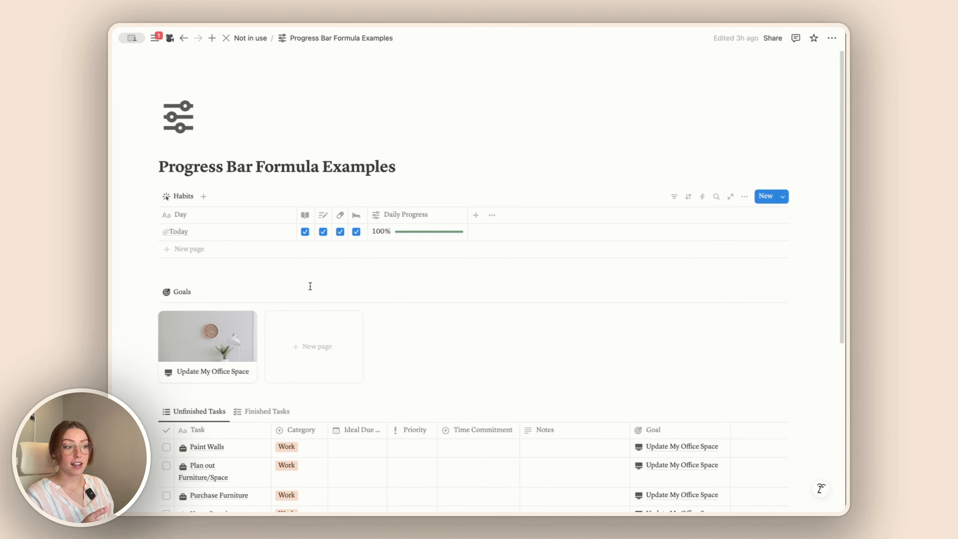
Copy the entire Daily Progress formula and close its property settings.
left_click(404, 221)
left_click(412, 255)
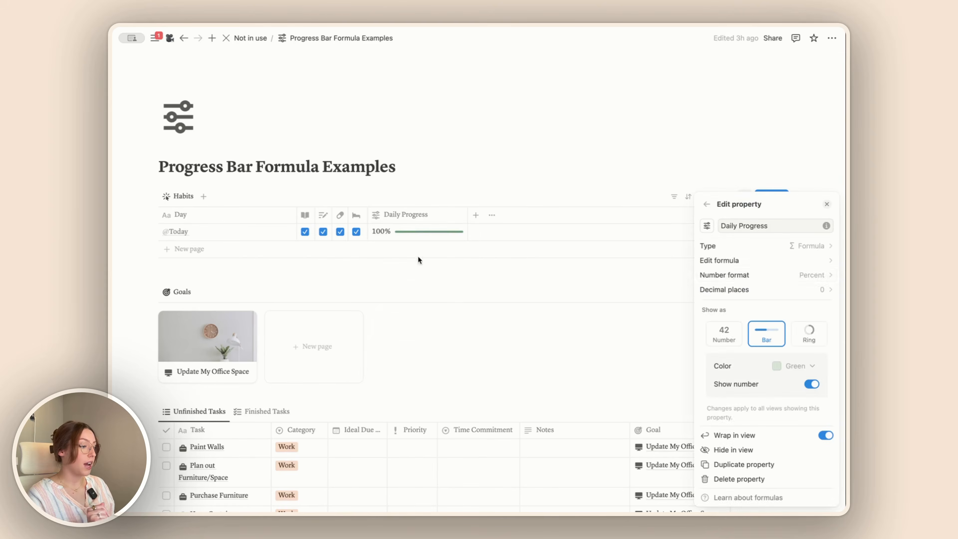
left_click(741, 262)
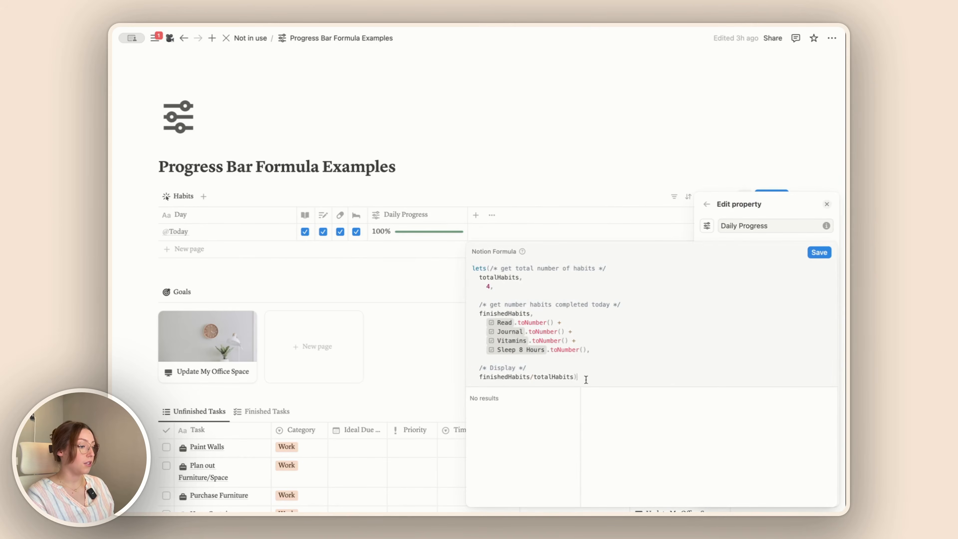
left_click_drag(585, 379, 369, 273)
key("super+c")
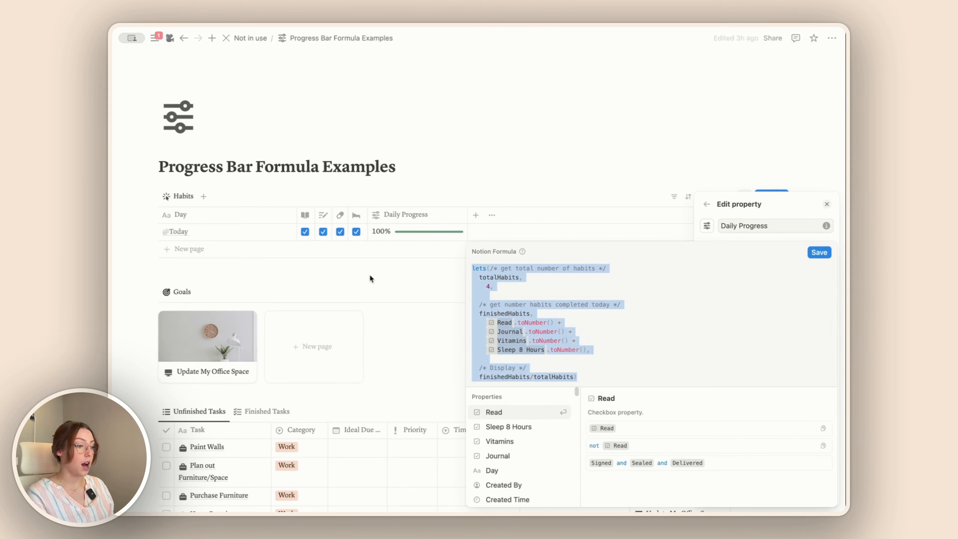
left_click(369, 275)
left_click(369, 275)
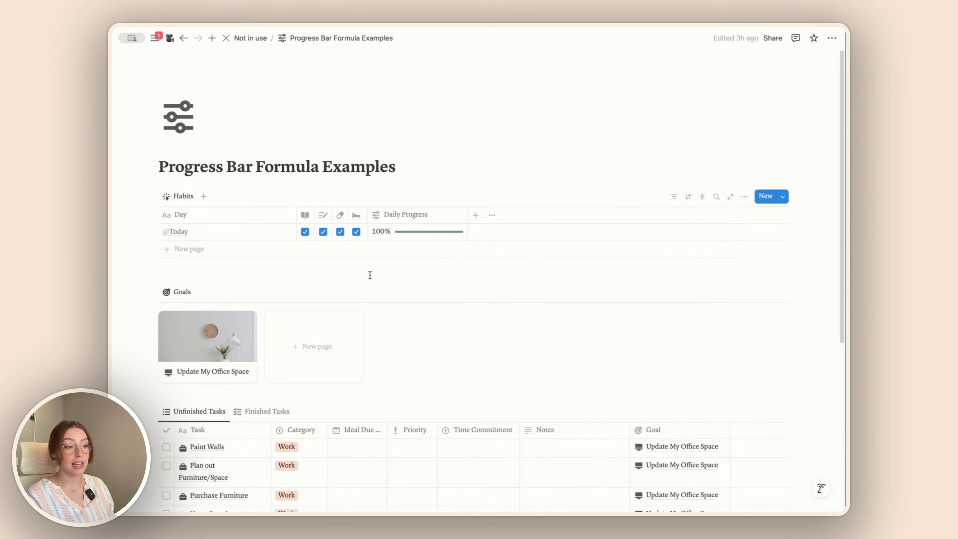
Open the Update My Office Space goal page and look over its finished and unfinished action items.
left_click(195, 352)
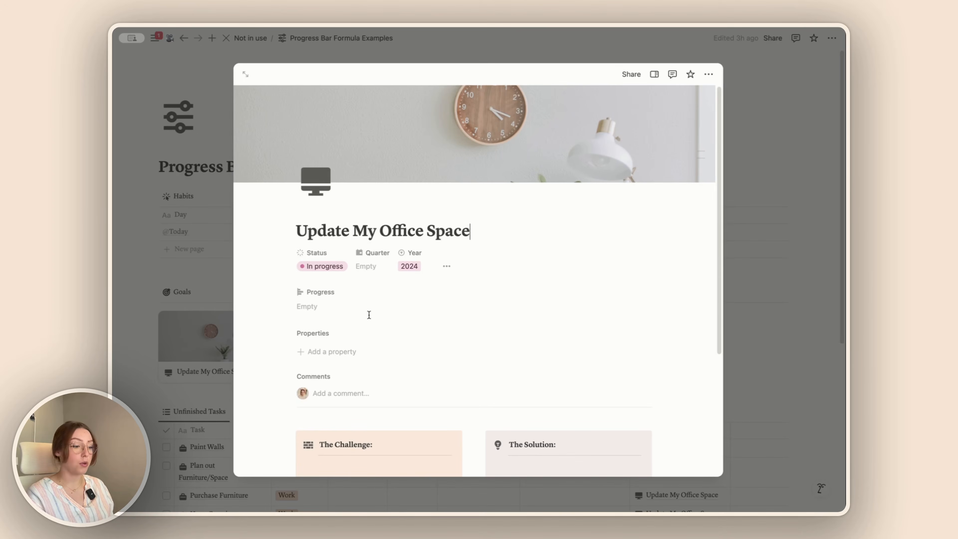
scroll(367, 314, "down", 10)
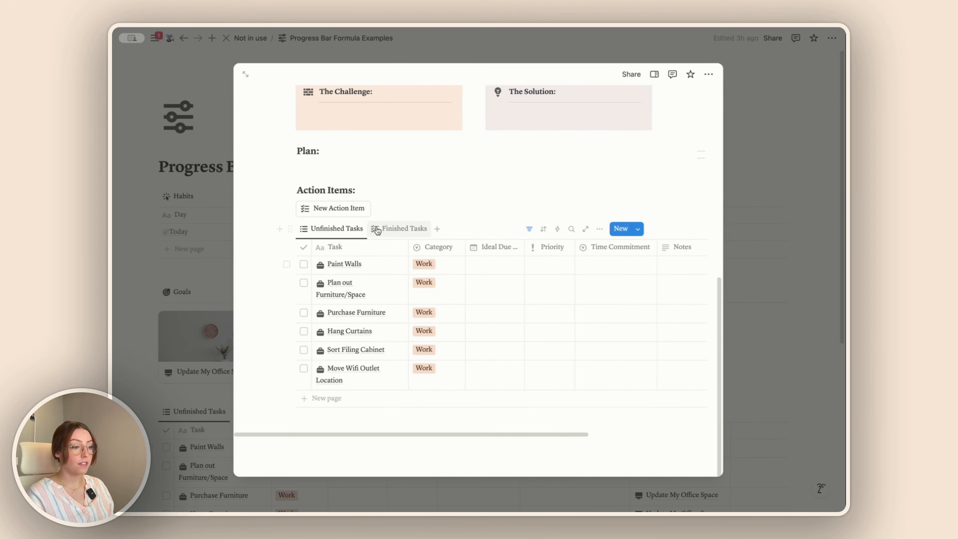
left_click(400, 229)
left_click(343, 348)
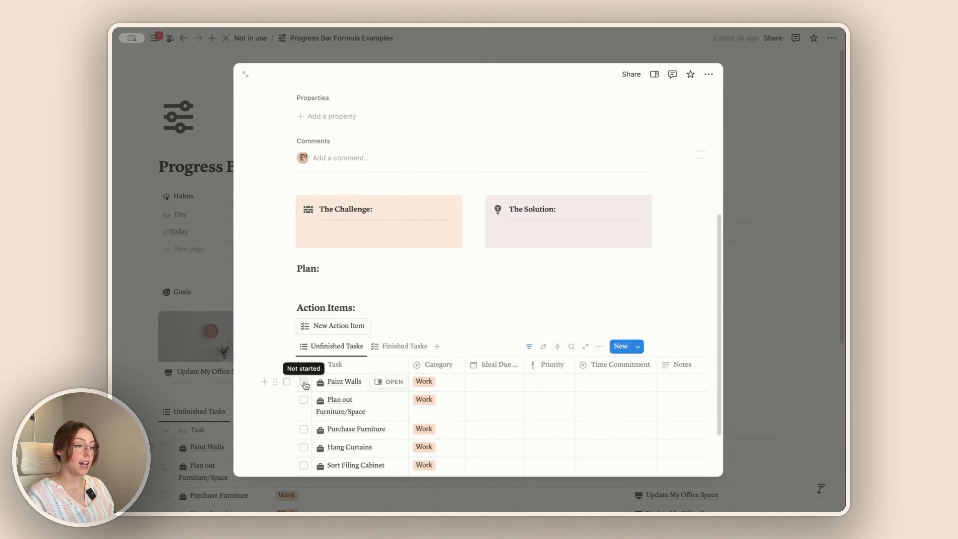
scroll(421, 252, "up", 4)
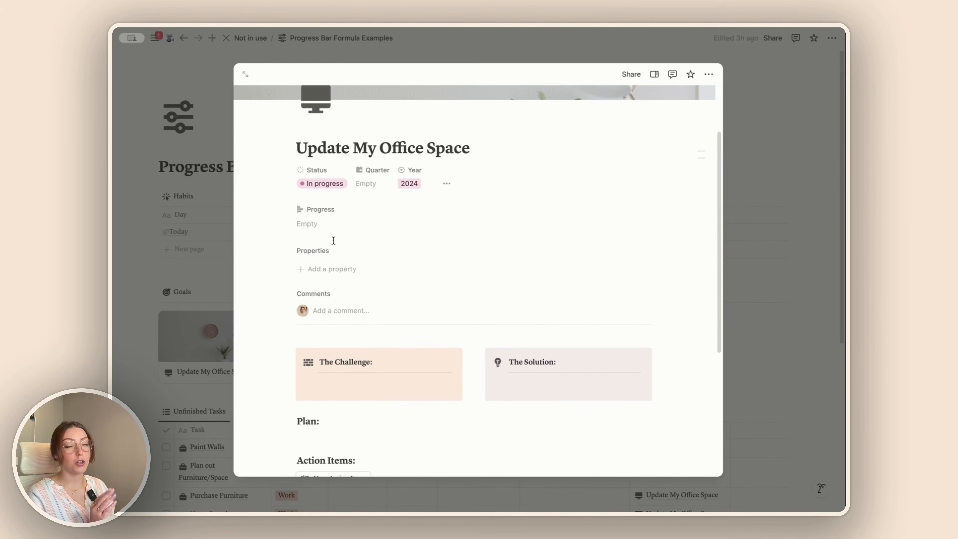
Paste the copied formula into the goal's Progress property and delete the four habit toNumber() lines under finishedHabits.
left_click(318, 223)
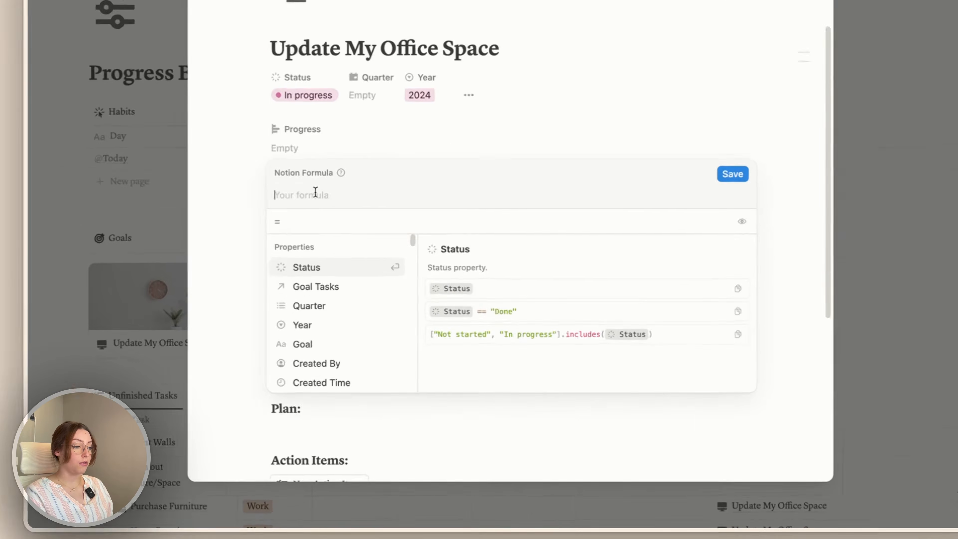
key("super+v")
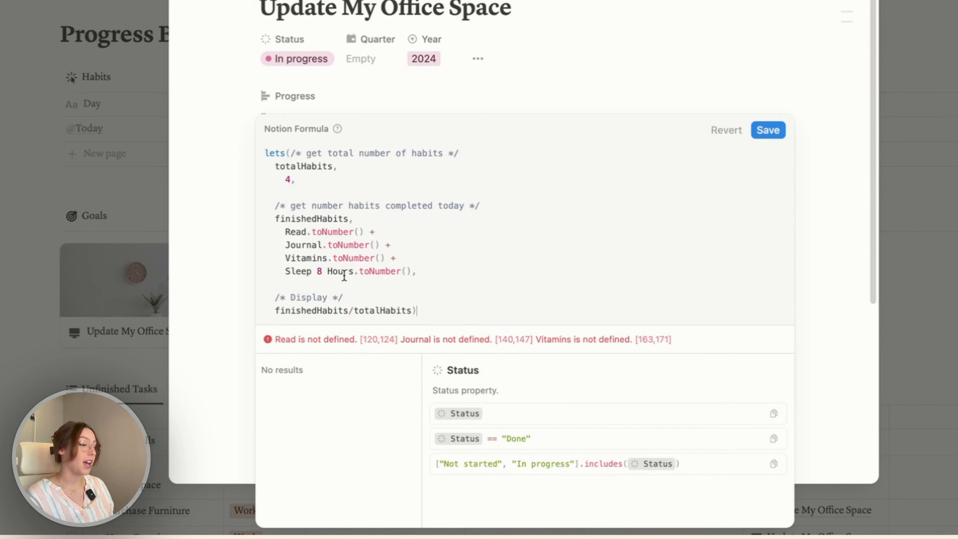
left_click_drag(420, 271, 282, 232)
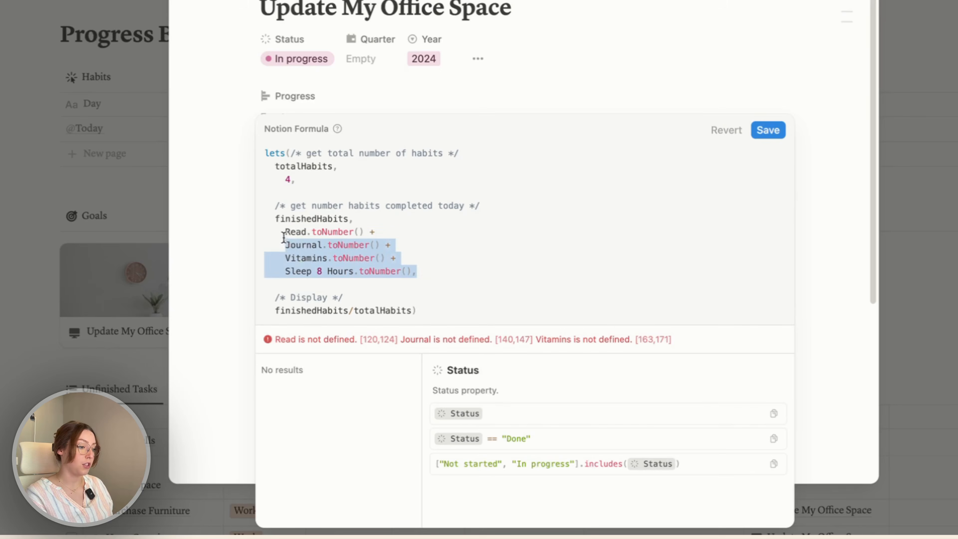
key("BackSpace")
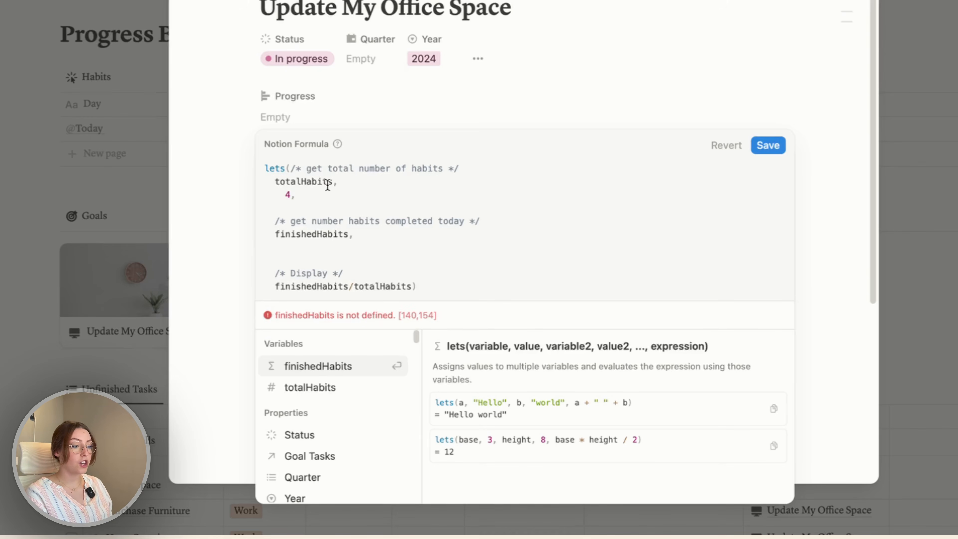
Rename the formula's variables to totalTasks and finishedTasks throughout, and reword the comments to /* get total number of tasks */ and /* get finished tasks */.
left_click_drag(331, 180, 301, 180)
type("Tasks")
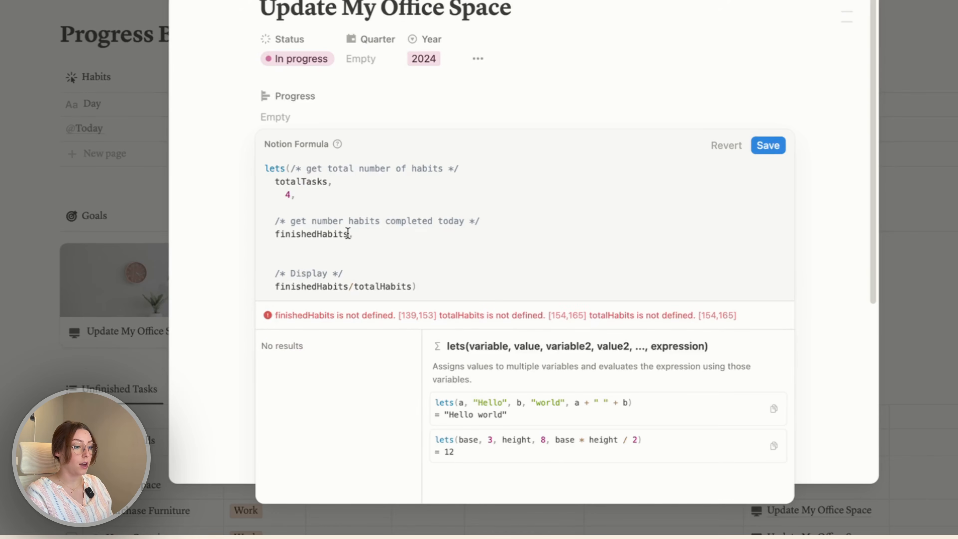
left_click_drag(349, 233, 320, 231)
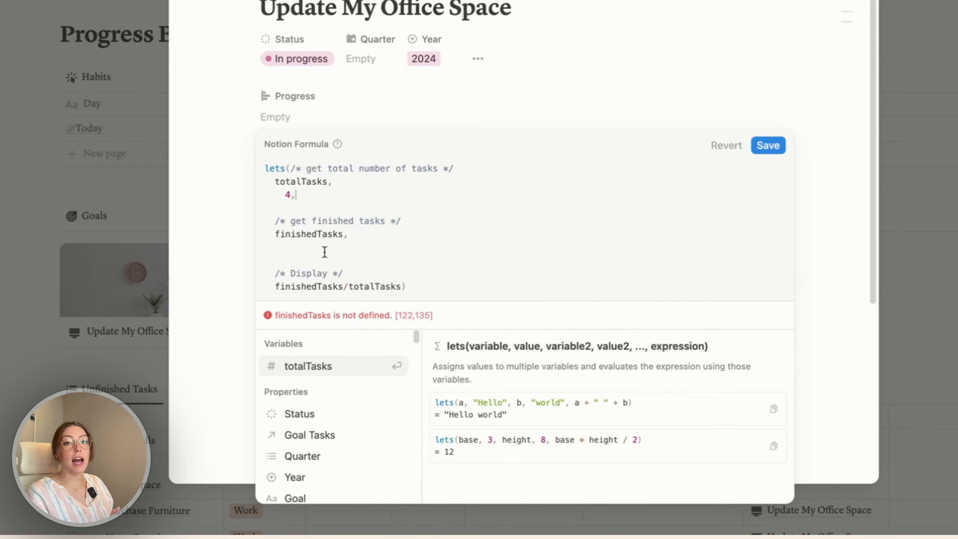
Replace the totalTasks value with the Goal Tasks property followed by .length().
left_click(302, 193)
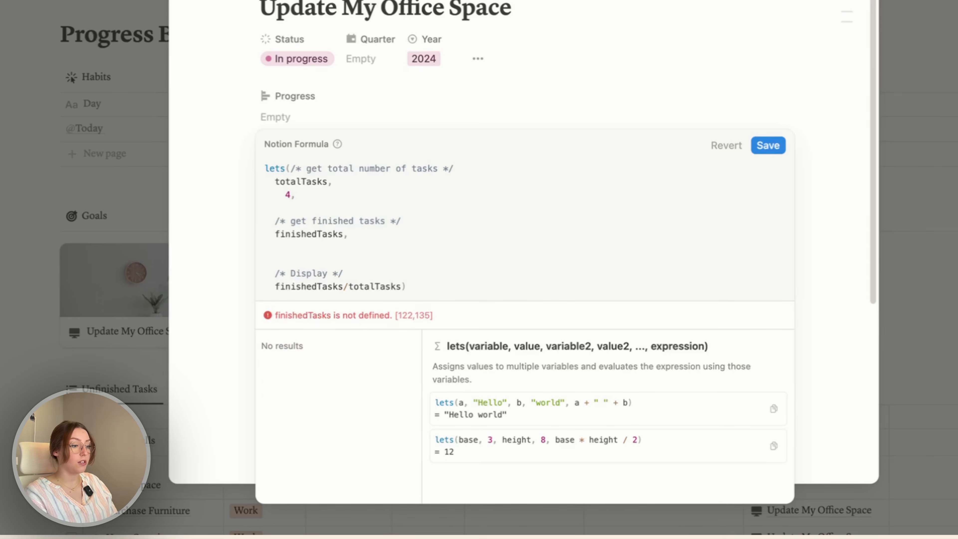
key("BackSpace")
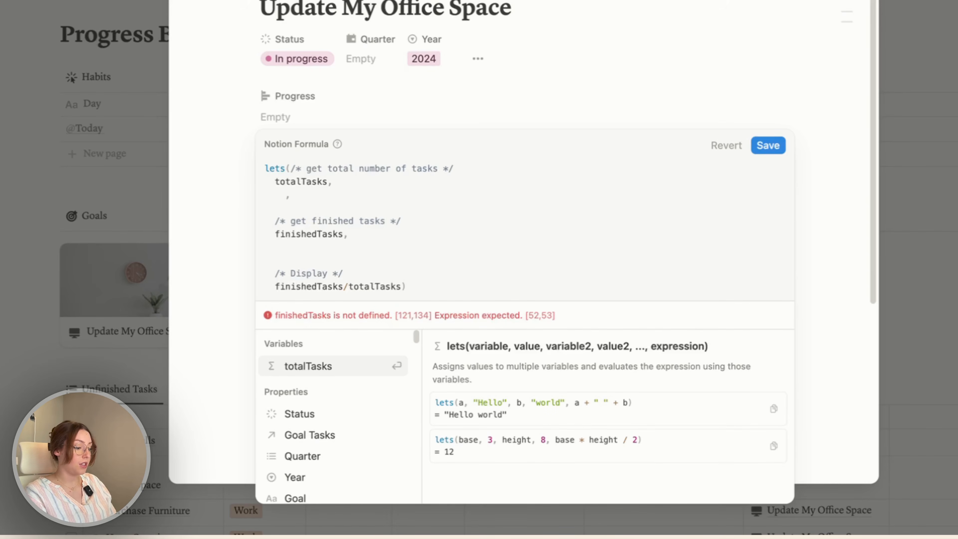
type("goal")
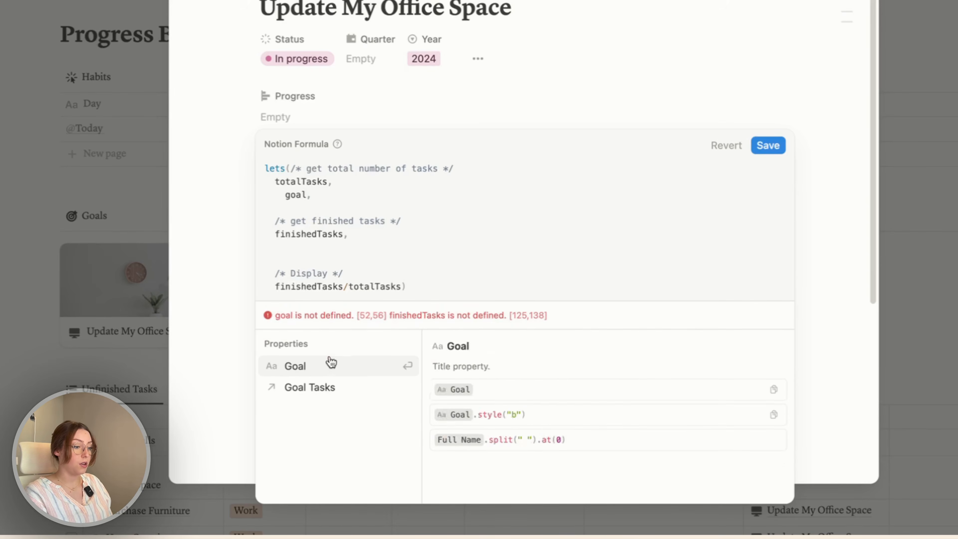
left_click(324, 390)
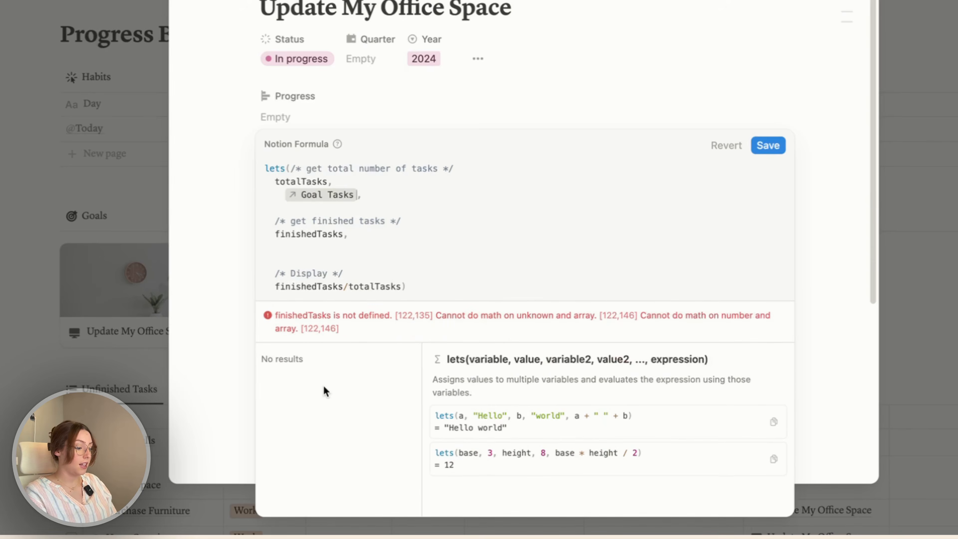
type(".lengt")
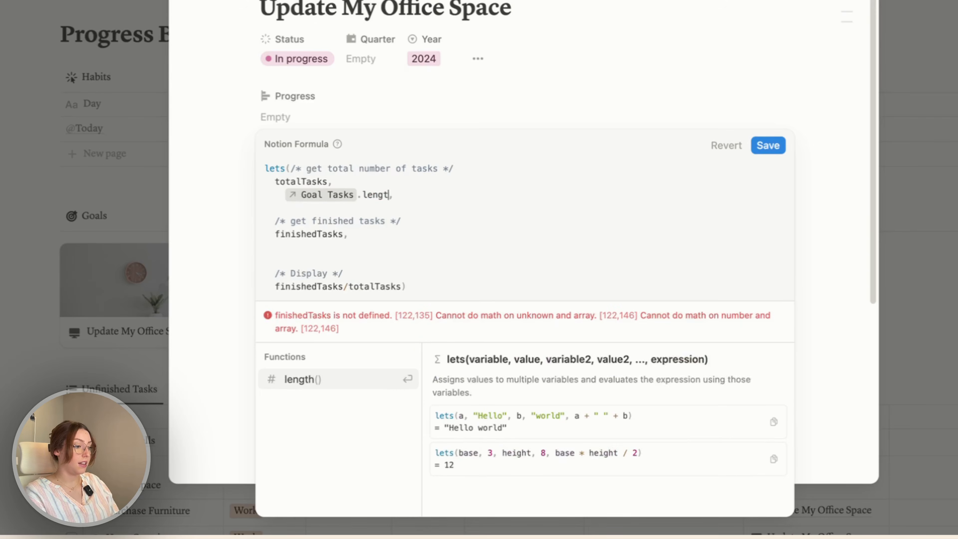
key("Return")
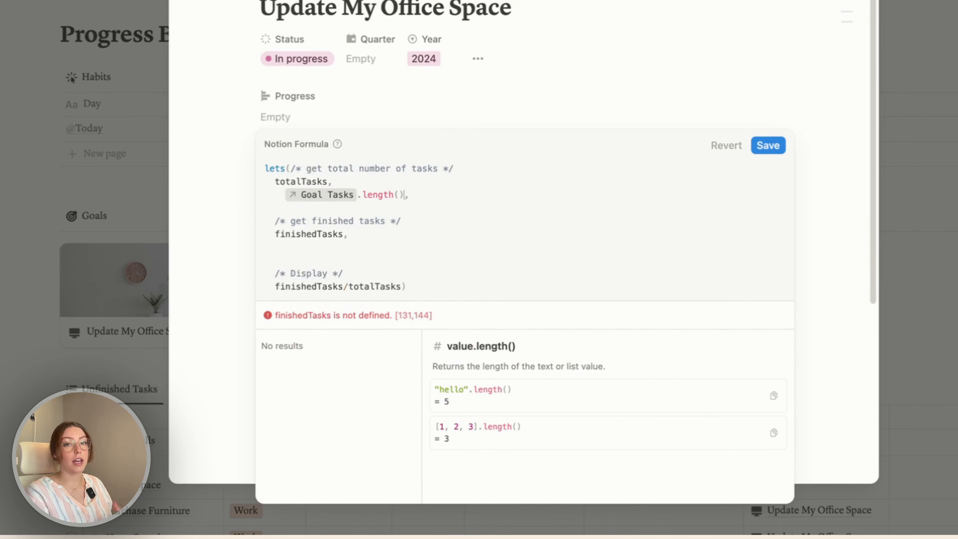
Start the finishedTasks value with the Goal Tasks property followed by .filter().
left_click(323, 249)
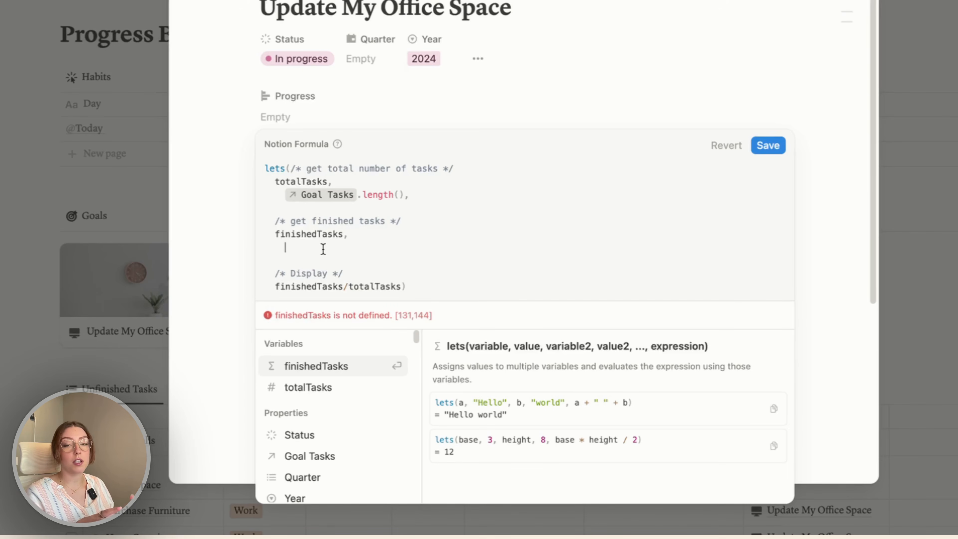
type("goal")
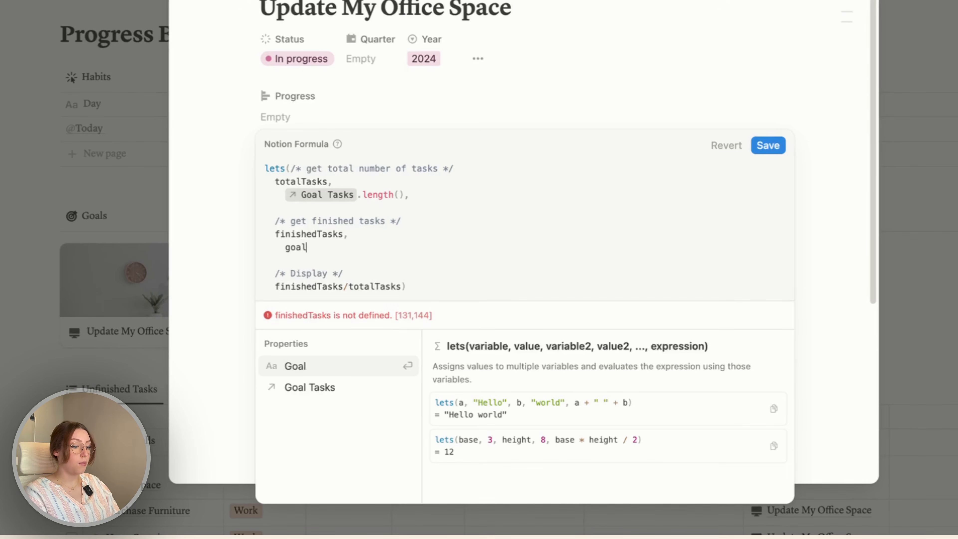
key("Down")
key("Return")
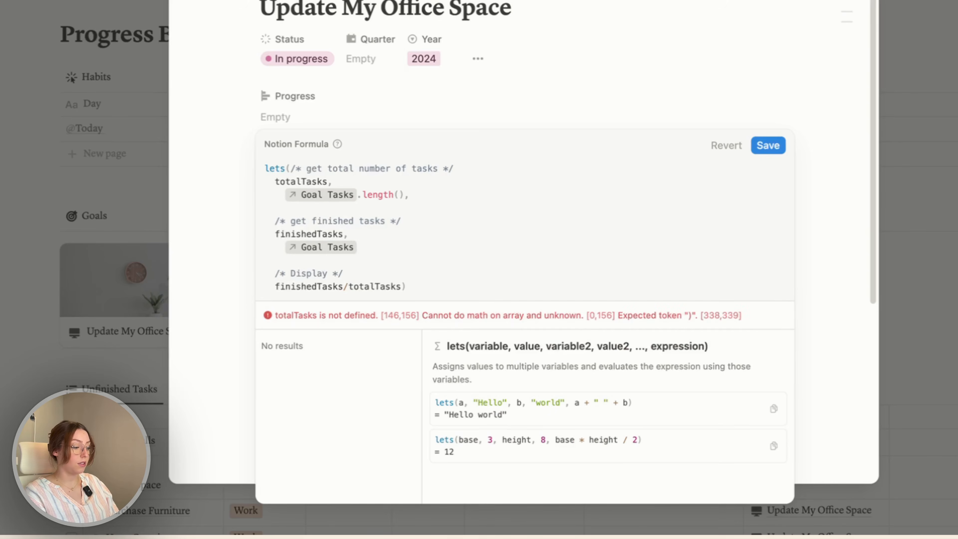
type(".fil")
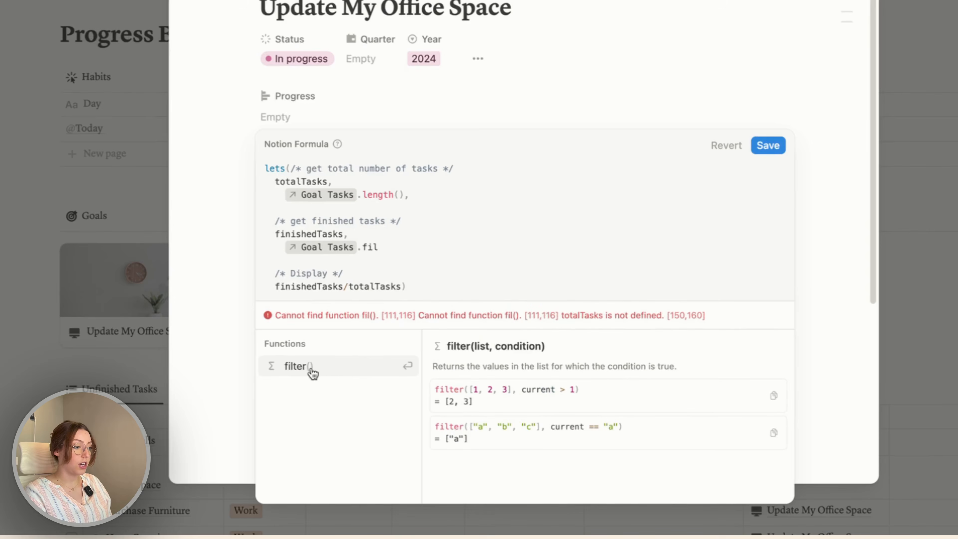
left_click(311, 369)
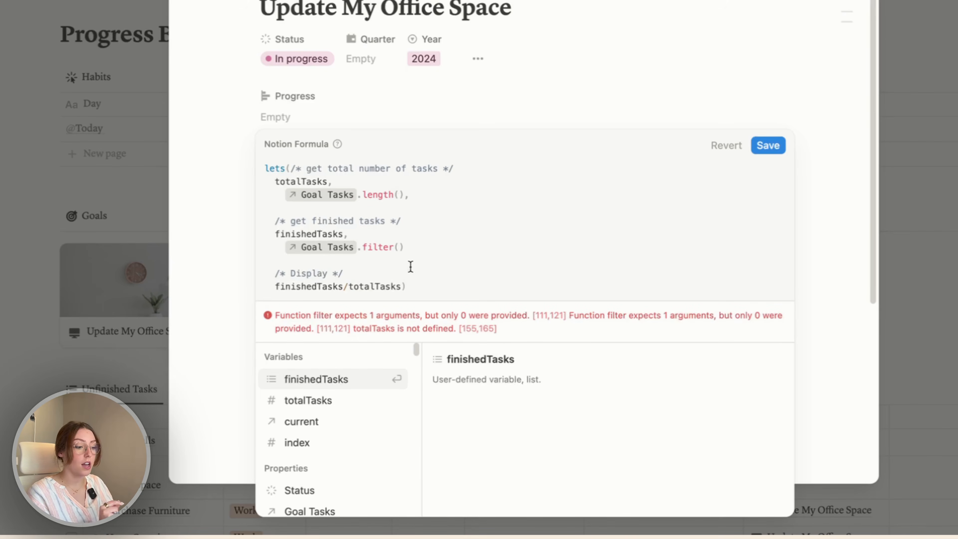
Enter the filter condition current.Done == "Done" using the tasks' Done status property.
left_click(299, 422)
type(".")
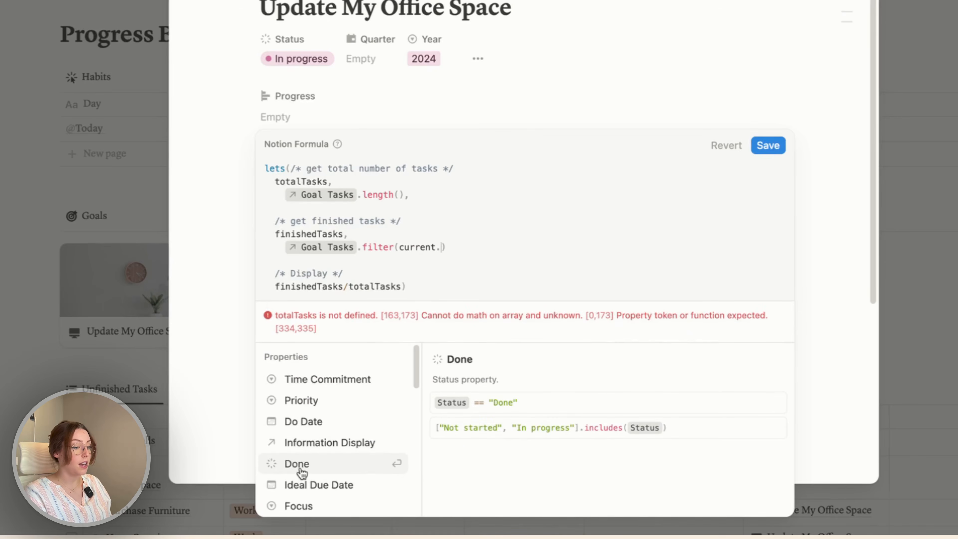
left_click(300, 466)
type("=")
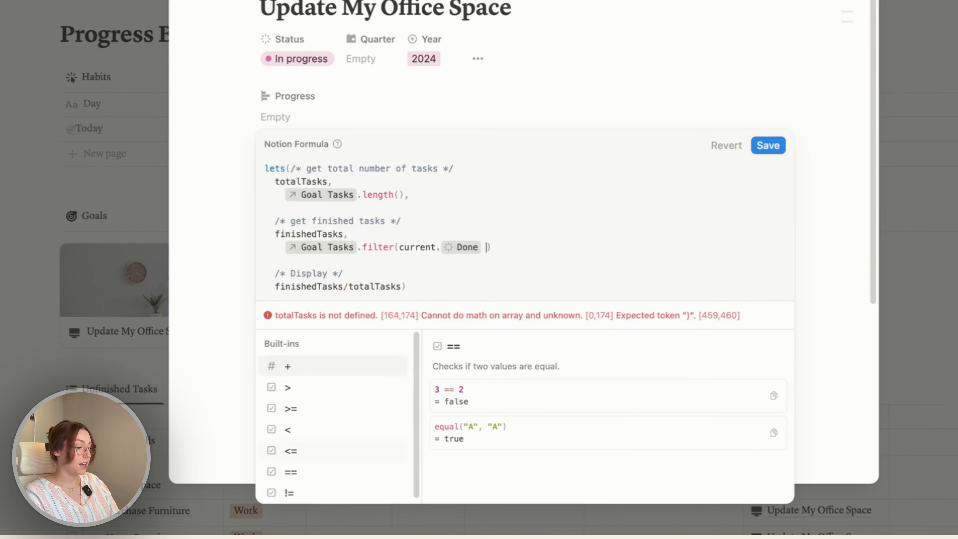
type("= \"Done\"")
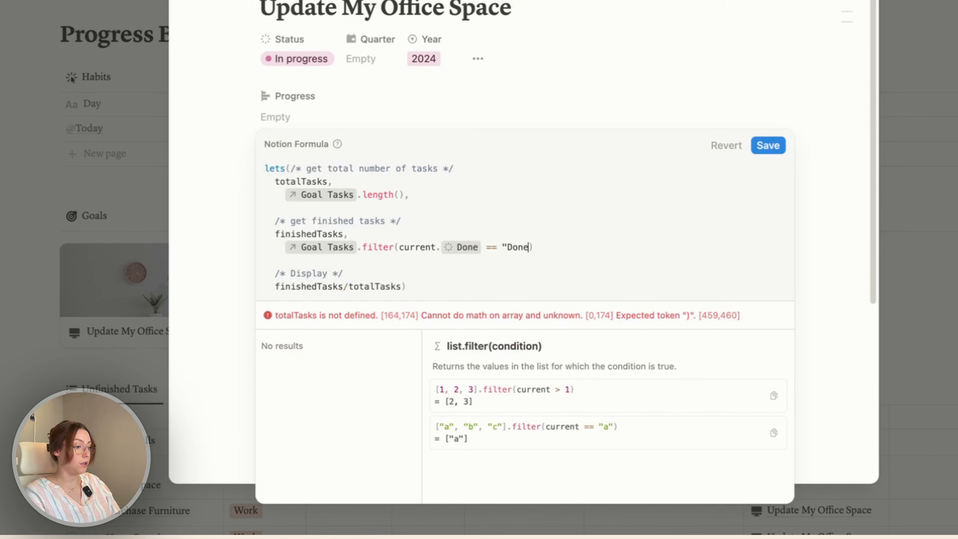
Append .length(), after the finishedTasks filter and save the Progress formula.
type(").")
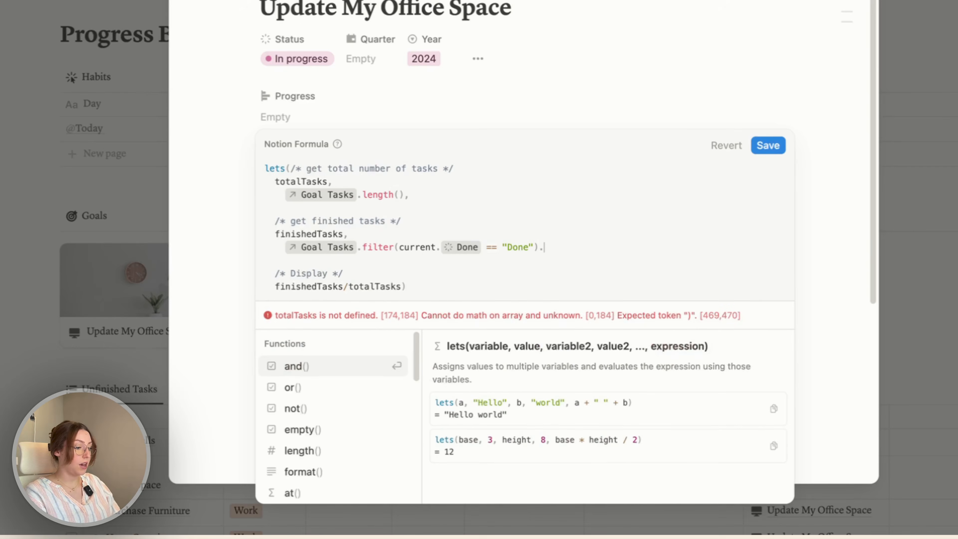
type("length(),")
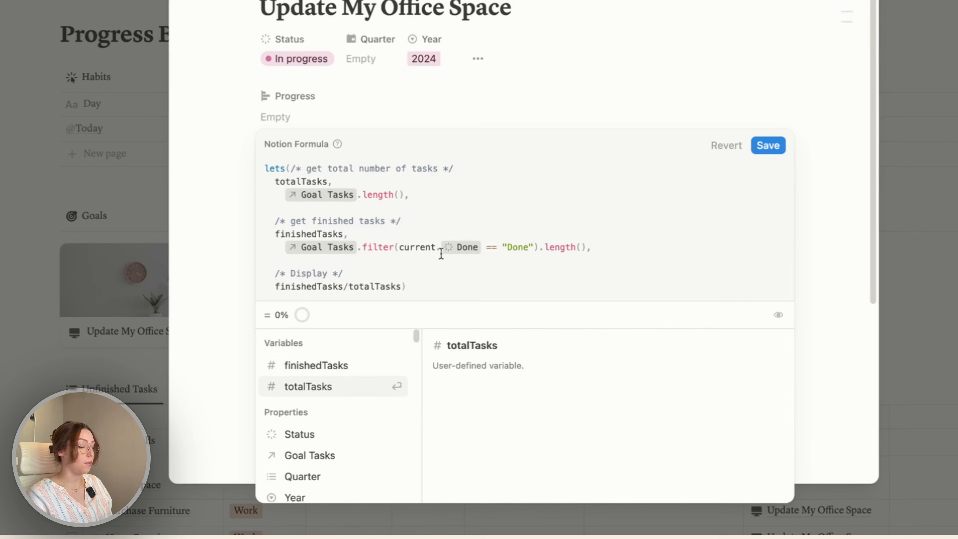
left_click(768, 145)
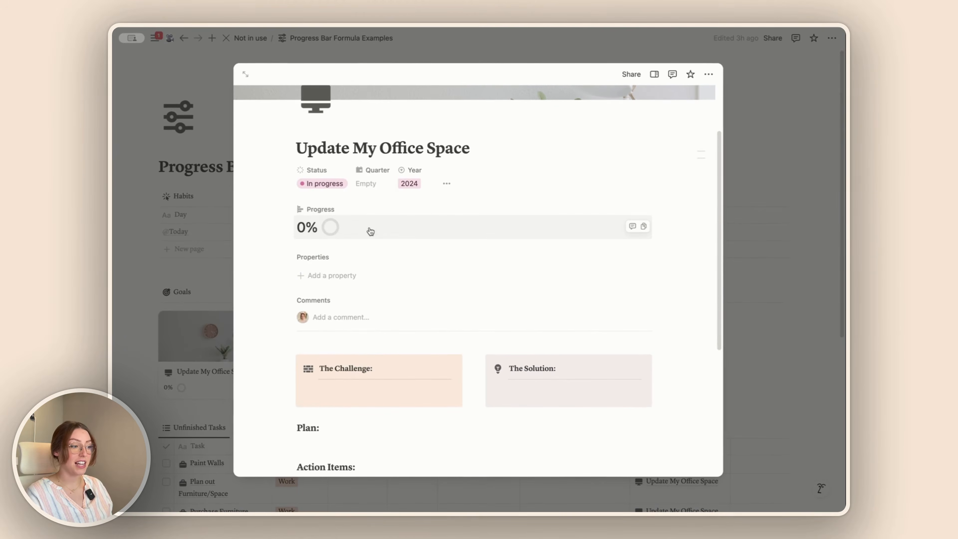
Review the Progress property's number format and display settings on the goal page.
left_click(320, 211)
left_click(344, 241)
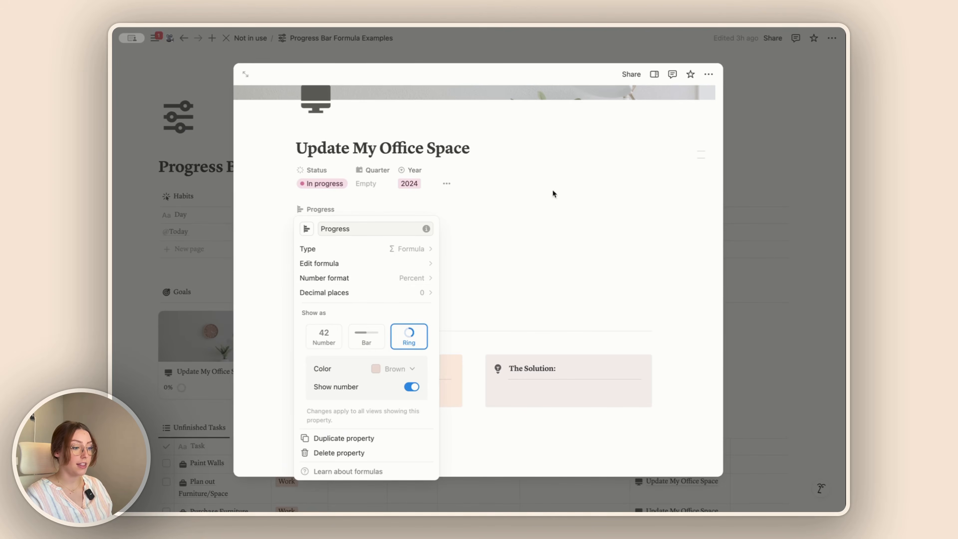
left_click(487, 241)
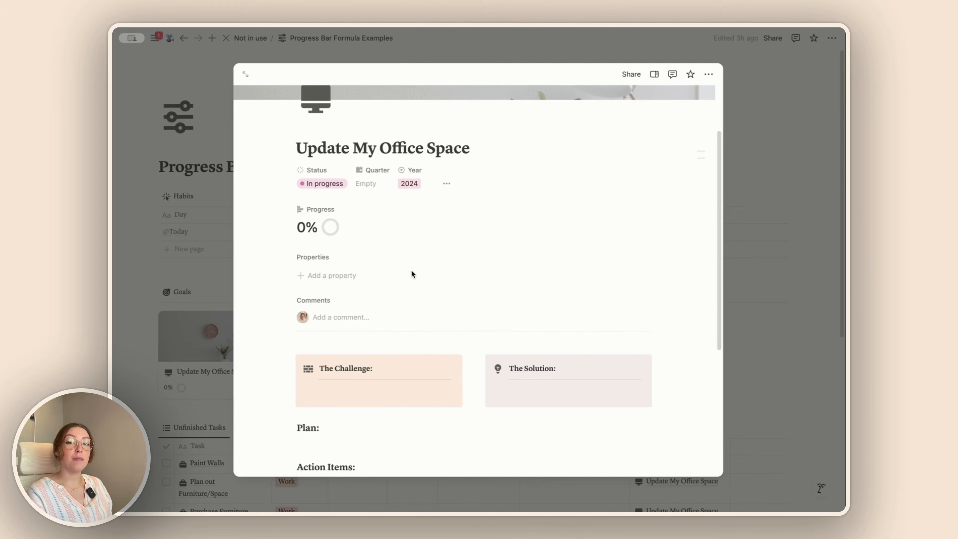
Check off Paint Walls, Plan out Furniture/Space, Purchase Furniture and Hang Curtains in the goal's action items, checking Progress and its formula.
scroll(411, 274, "down", 6)
left_click(304, 303)
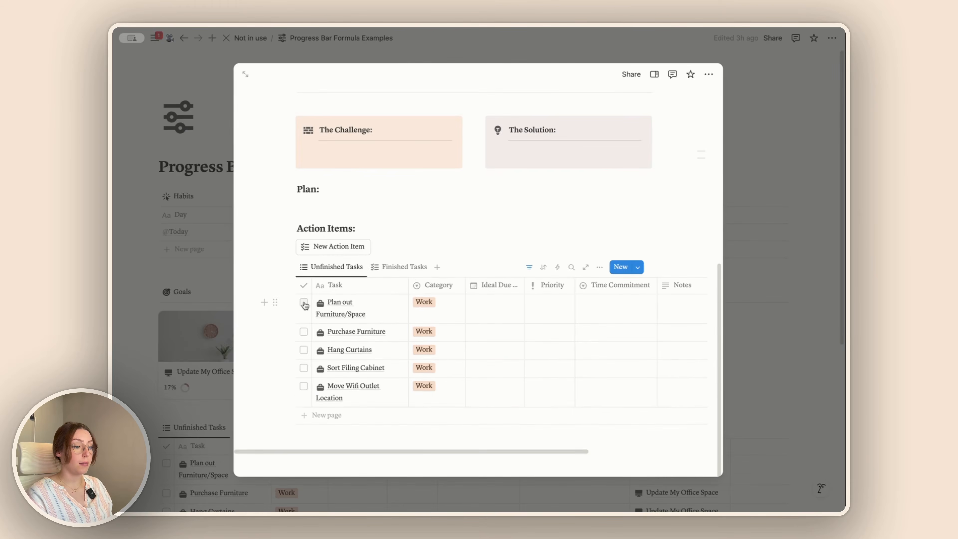
left_click(304, 303)
left_click(303, 315)
scroll(307, 316, "up", 6)
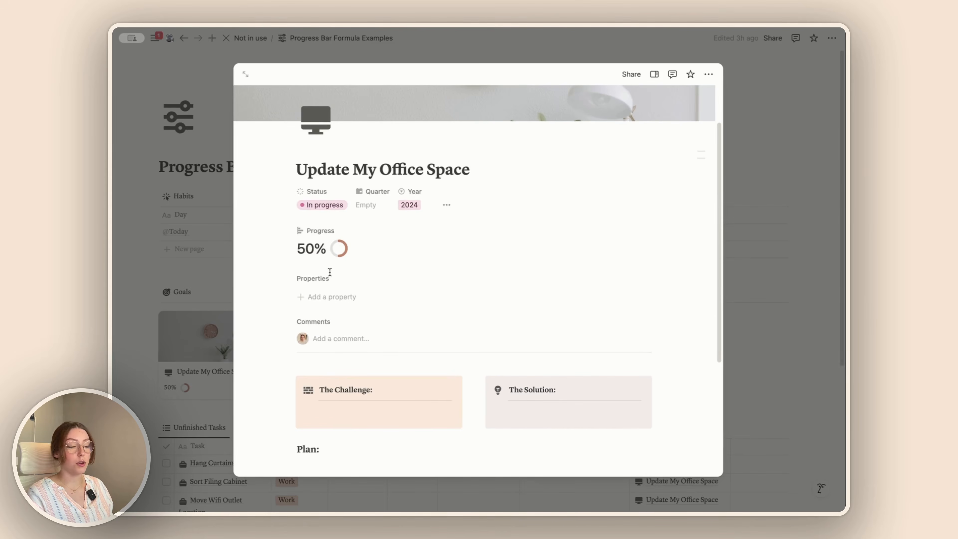
scroll(330, 272, "down", 5)
left_click(307, 354)
scroll(308, 355, "up", 5)
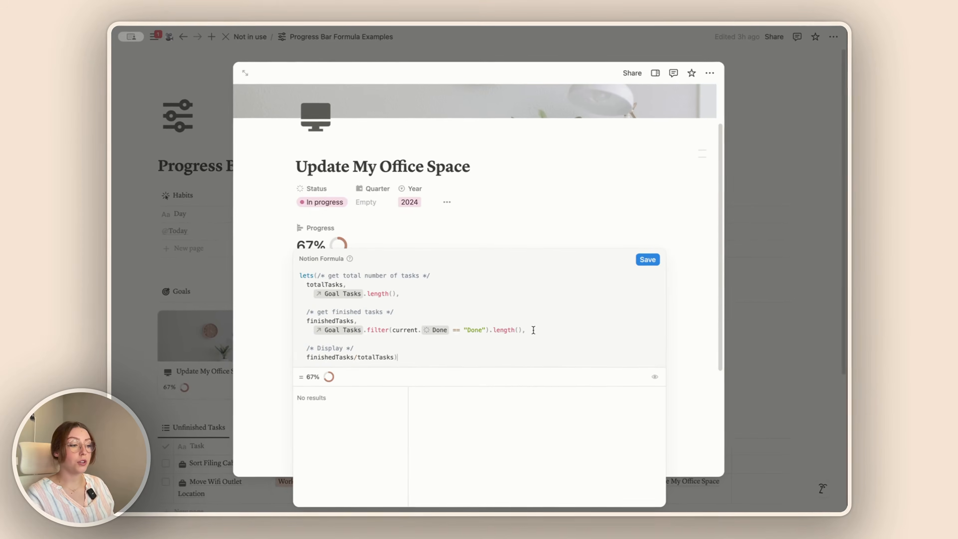
left_click(387, 240)
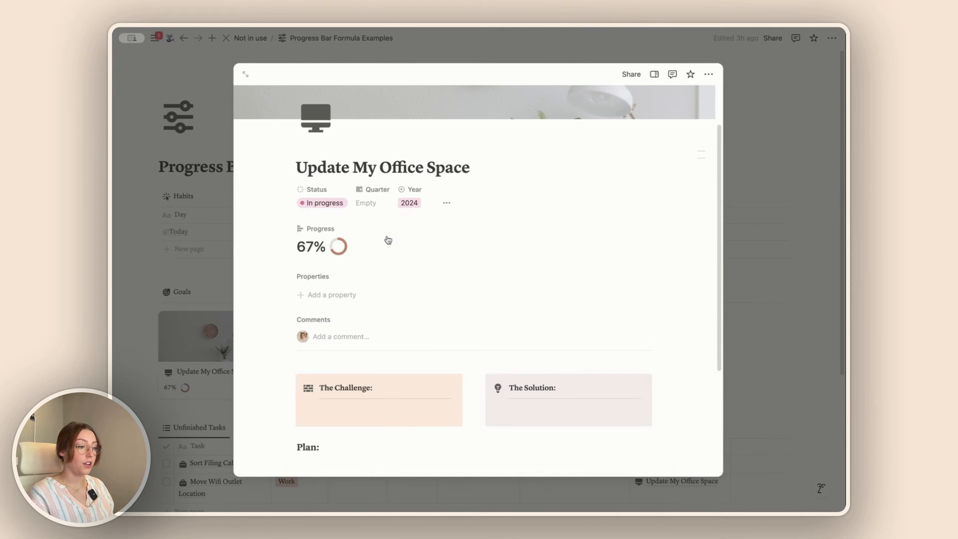
Add an Archive option to the Complete group of the Done property in the goal's Finished Tasks view.
scroll(387, 240, "down", 5)
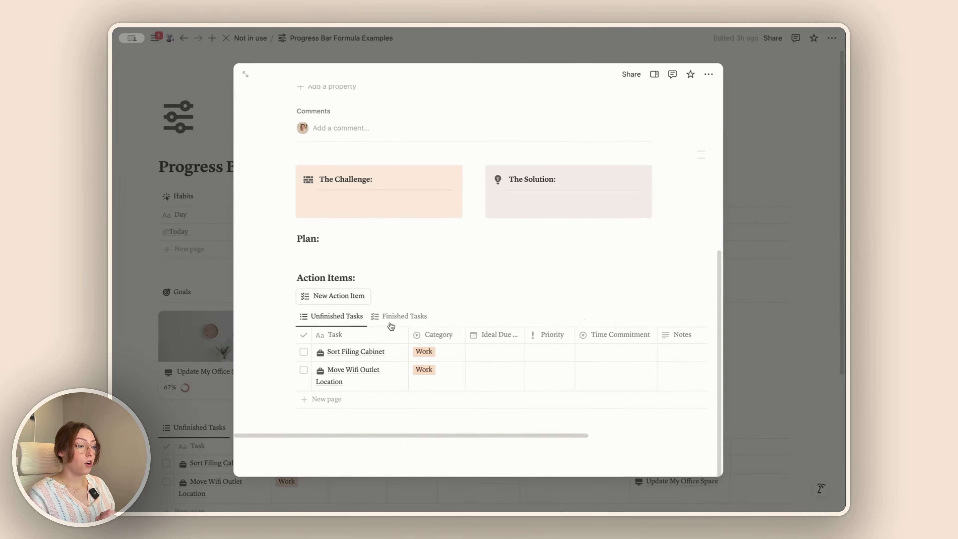
left_click(394, 318)
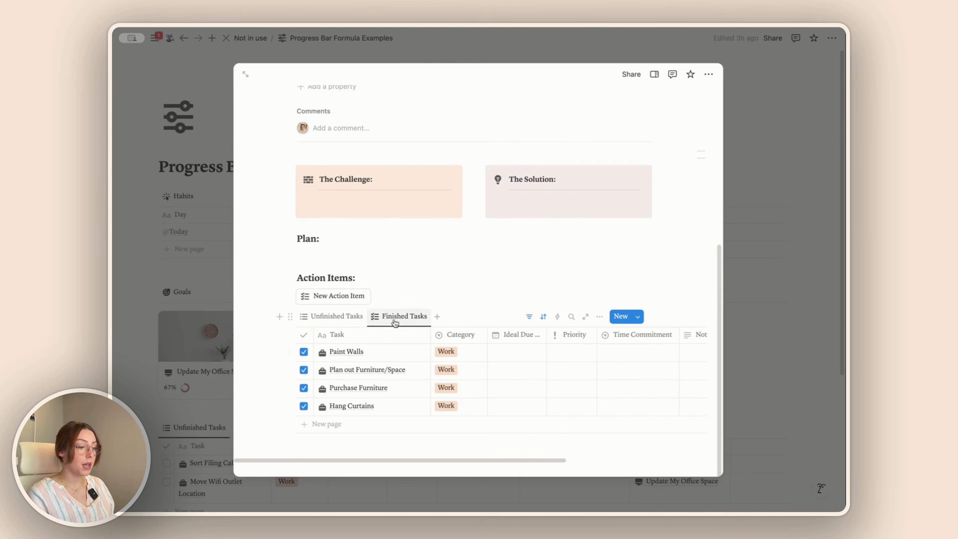
left_click(303, 335)
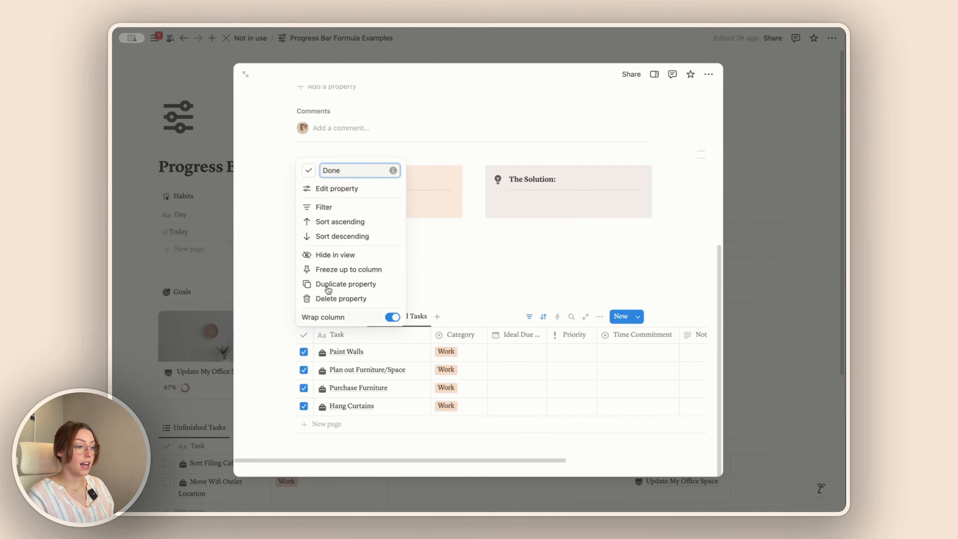
left_click(353, 191)
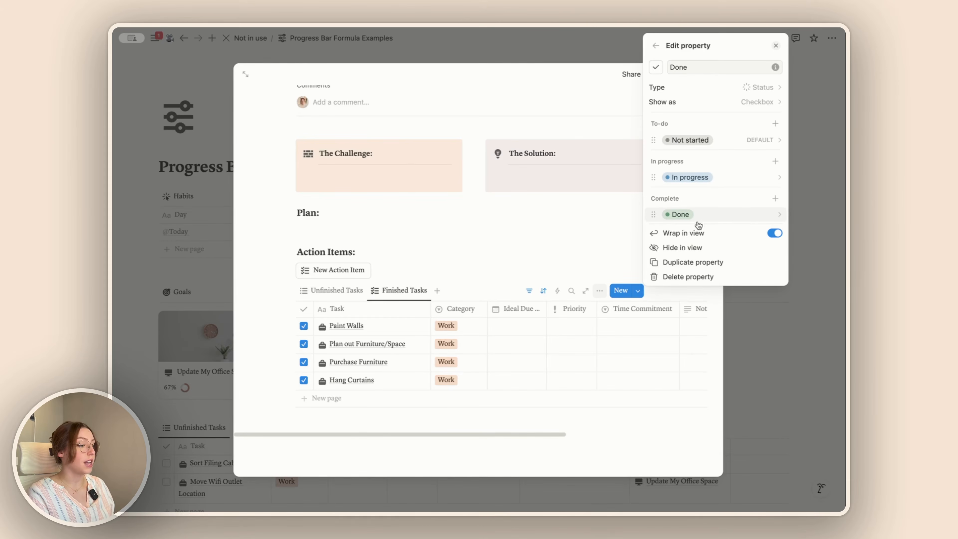
left_click(776, 200)
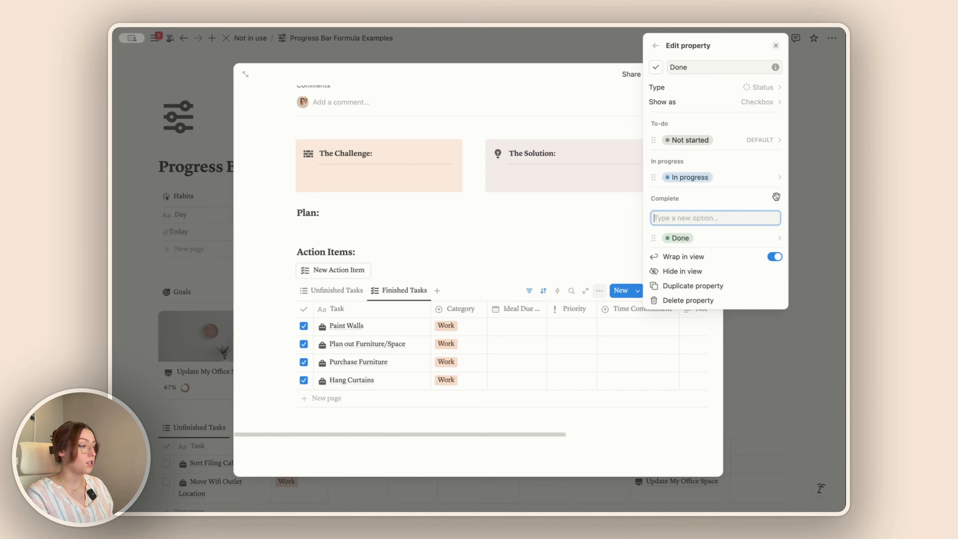
type("ARchiv")
key("BackSpace")
key("BackSpace")
key("BackSpace")
key("BackSpace")
key("BackSpace")
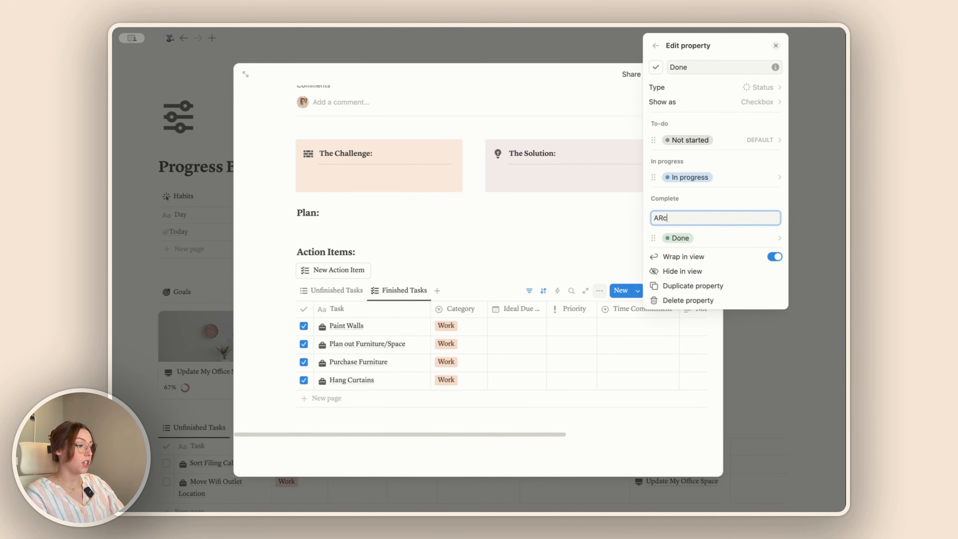
type("rchive")
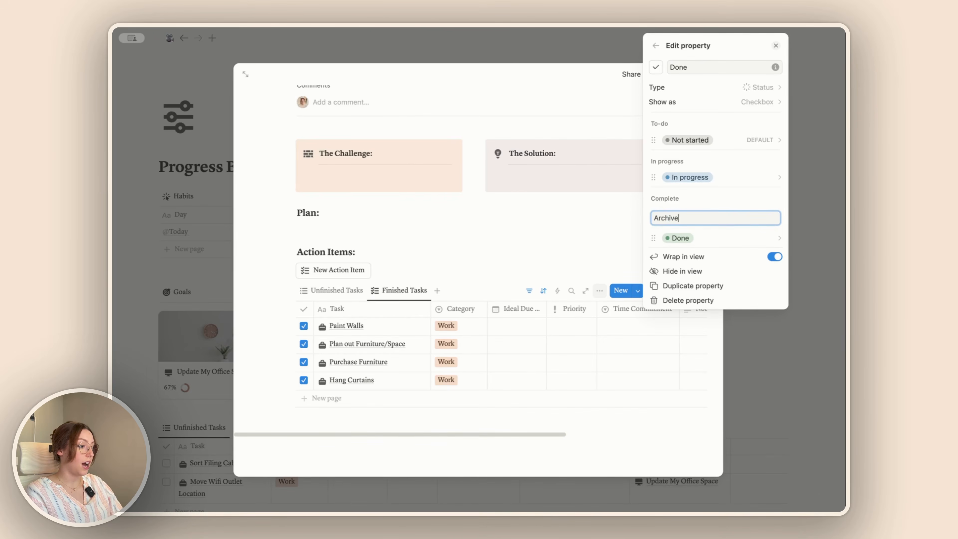
key("Return")
Move the Archive option below Done, set its color to Red, and close the property settings.
left_click_drag(660, 242, 659, 256)
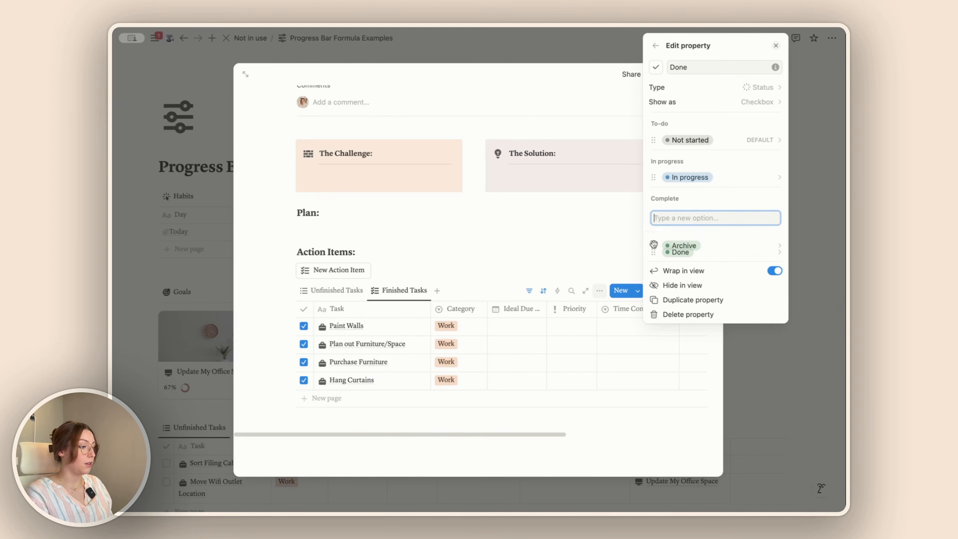
left_click(678, 252)
left_click(701, 489)
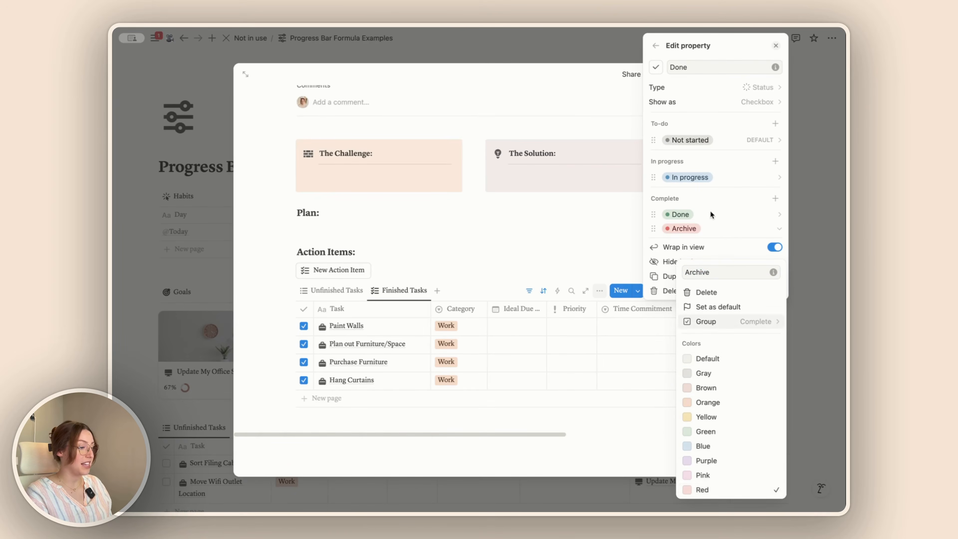
left_click(776, 51)
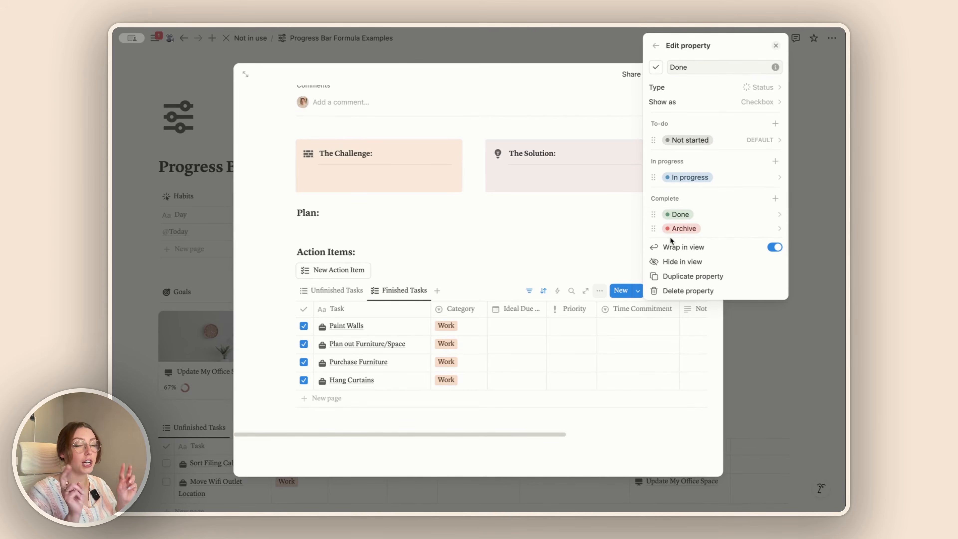
left_click(493, 267)
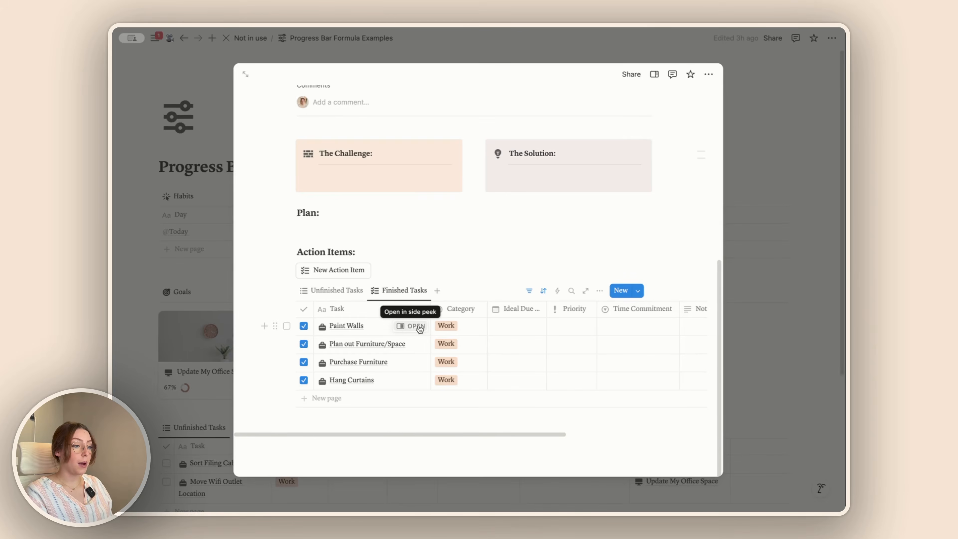
Set the Done status of the finished Paint Walls task to Archive and close its page.
left_click(419, 327)
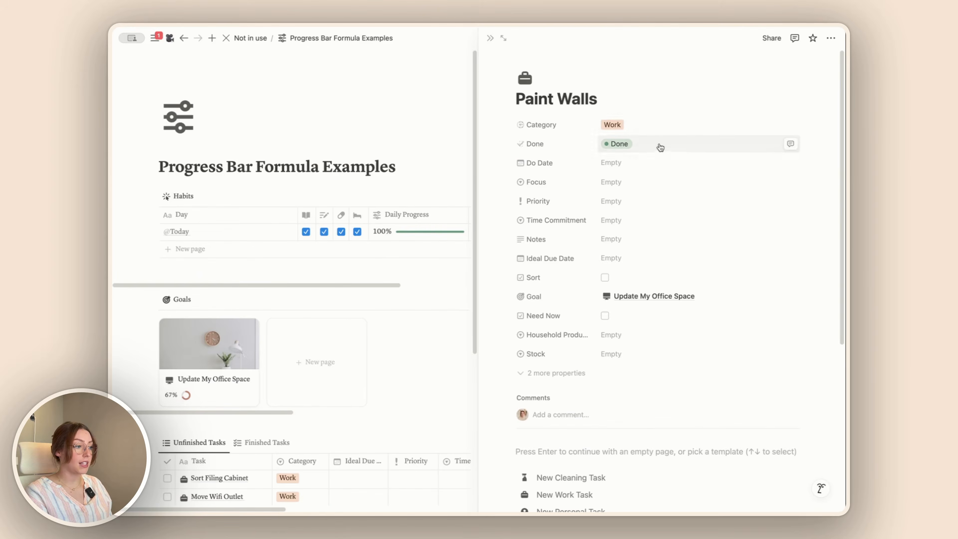
left_click(653, 149)
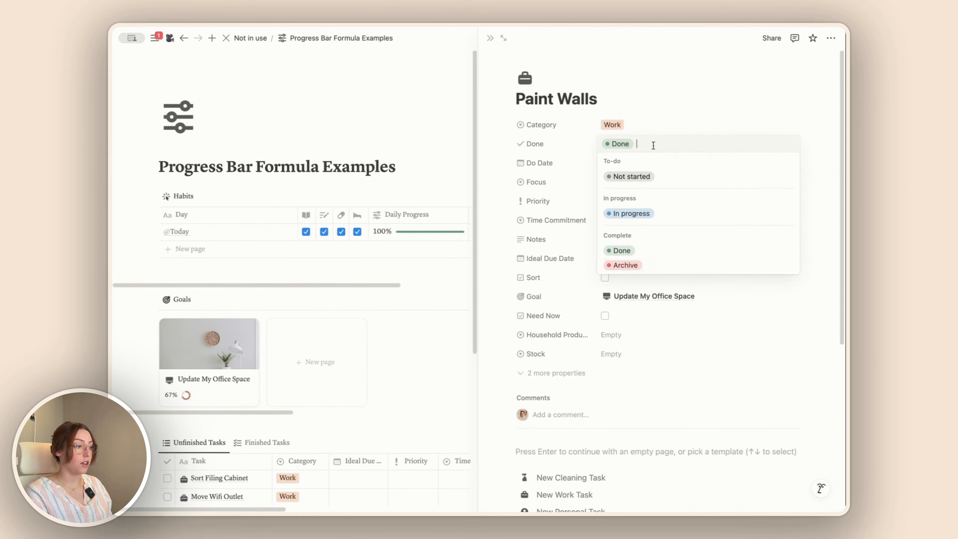
left_click(635, 265)
left_click(490, 38)
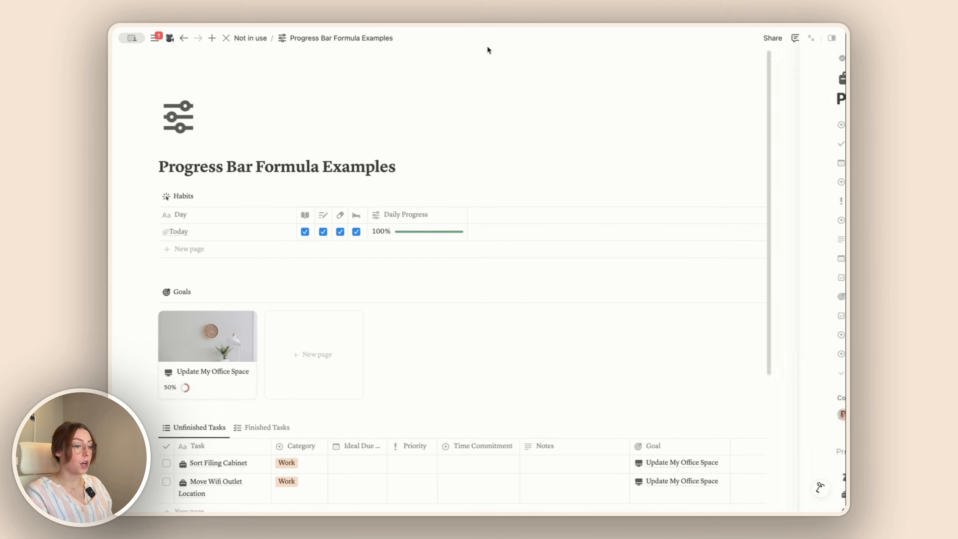
Reopen the Update My Office Space goal and compare its Progress with the finished and unfinished action items.
left_click(216, 378)
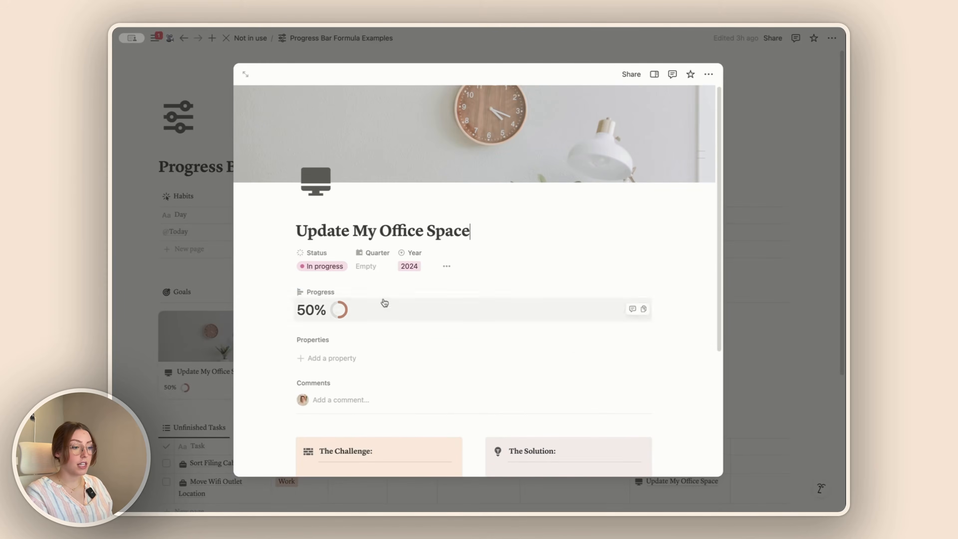
scroll(382, 302, "down", 5)
scroll(384, 298, "down", 2)
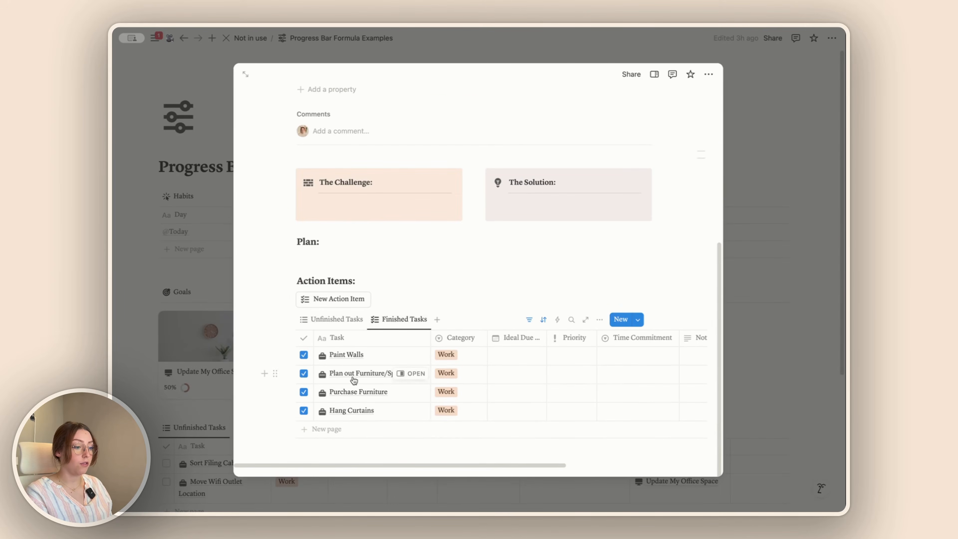
left_click(349, 321)
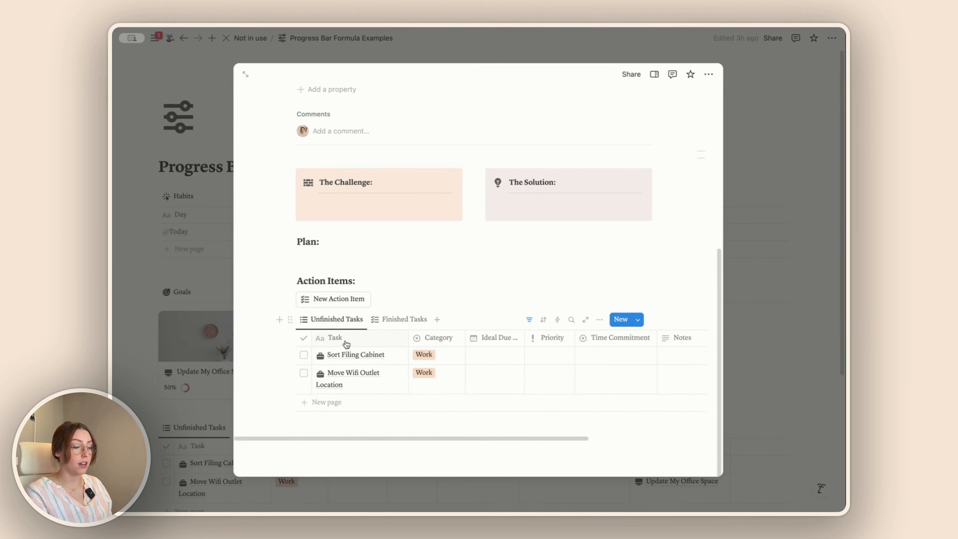
scroll(346, 341, "up", 3)
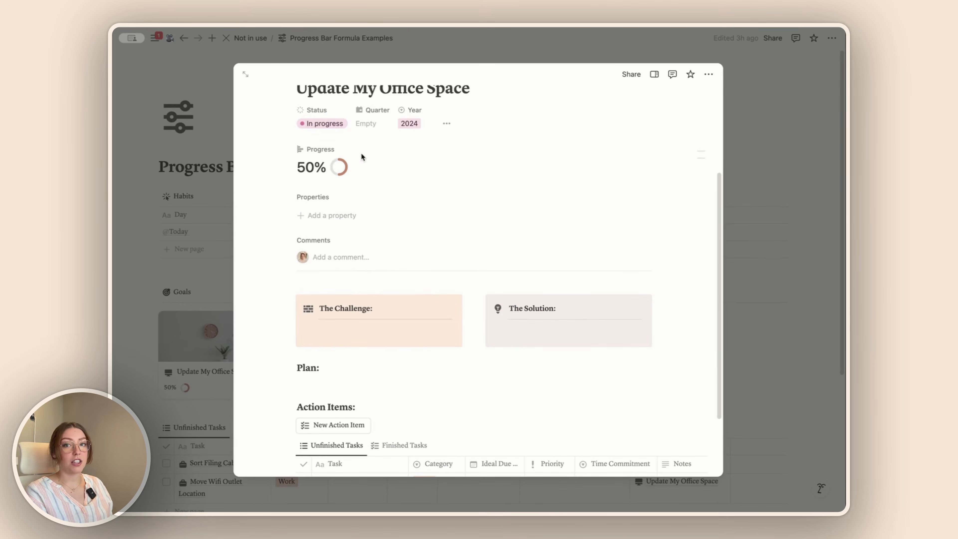
Switch the goal's Action Items to the Finished Tasks view and check which tasks are counted as complete.
scroll(384, 299, "down", 3)
left_click(402, 336)
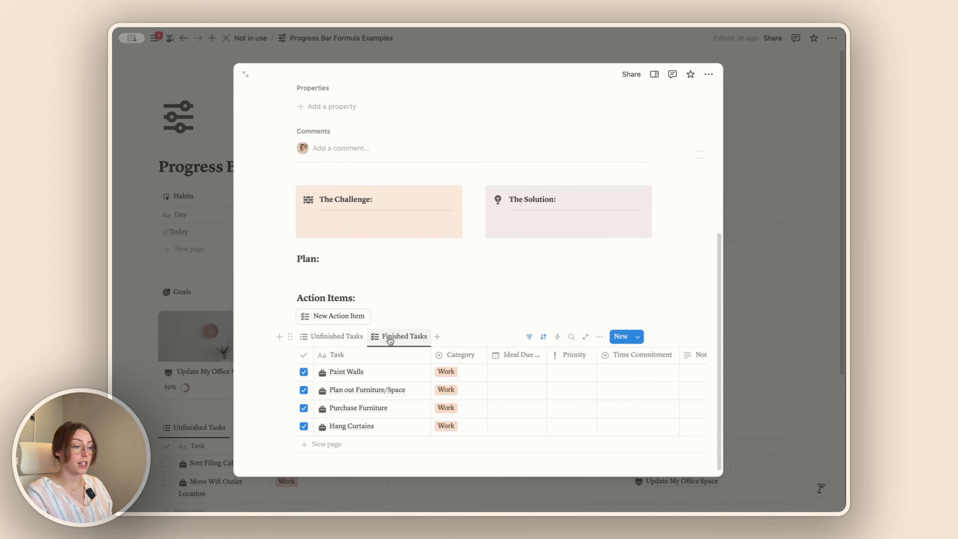
scroll(389, 339, "up", 4)
Extend the finishedTasks filter in the goal's Progress formula with an or condition that also counts tasks whose Done status is Archive.
left_click(355, 230)
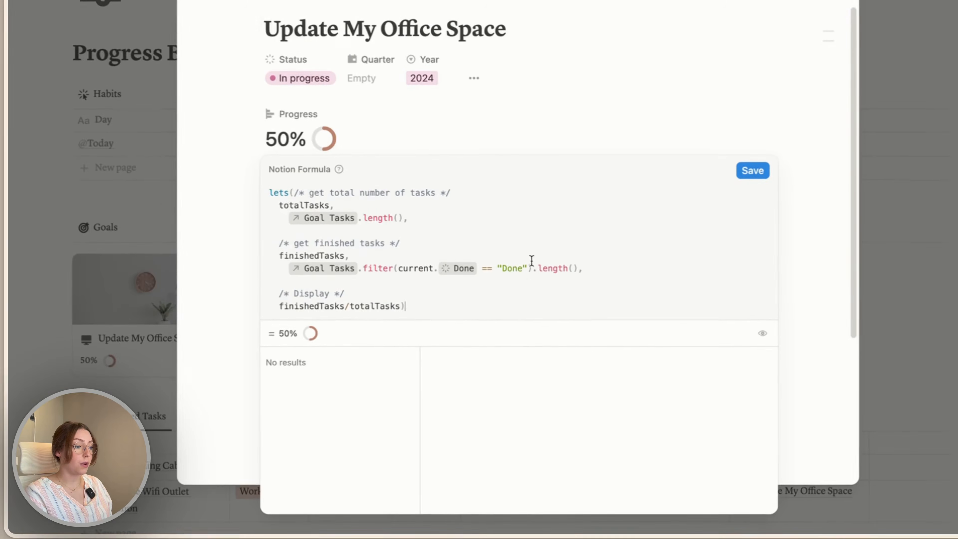
left_click(529, 268)
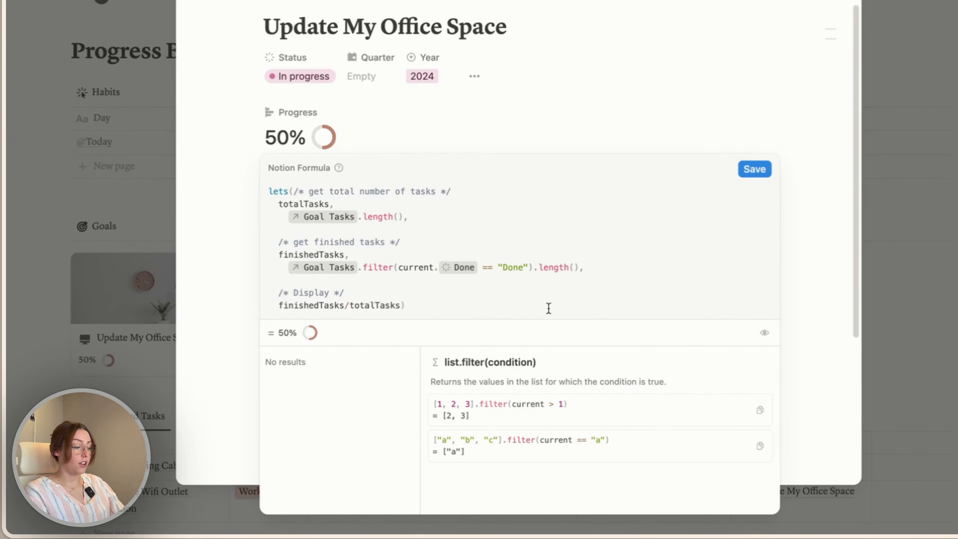
type("or ")
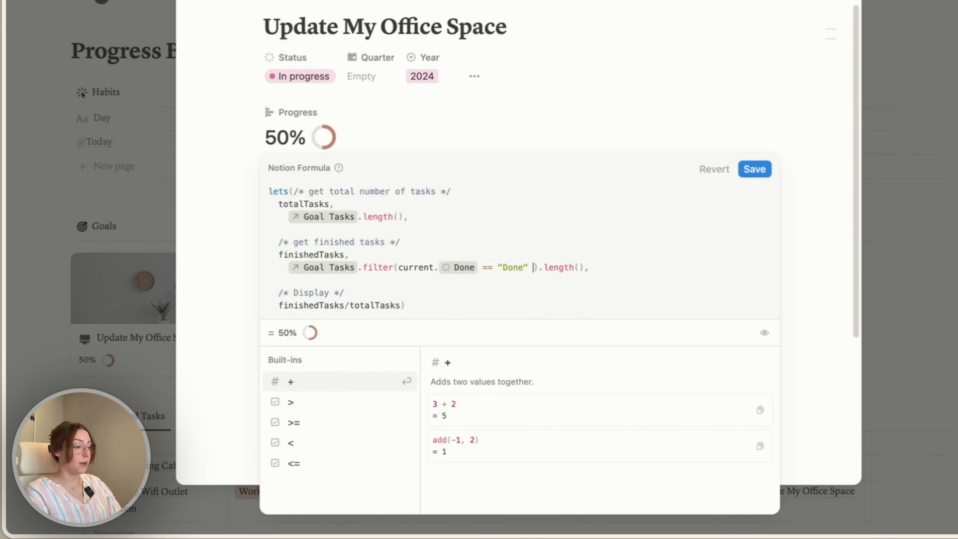
type("cur")
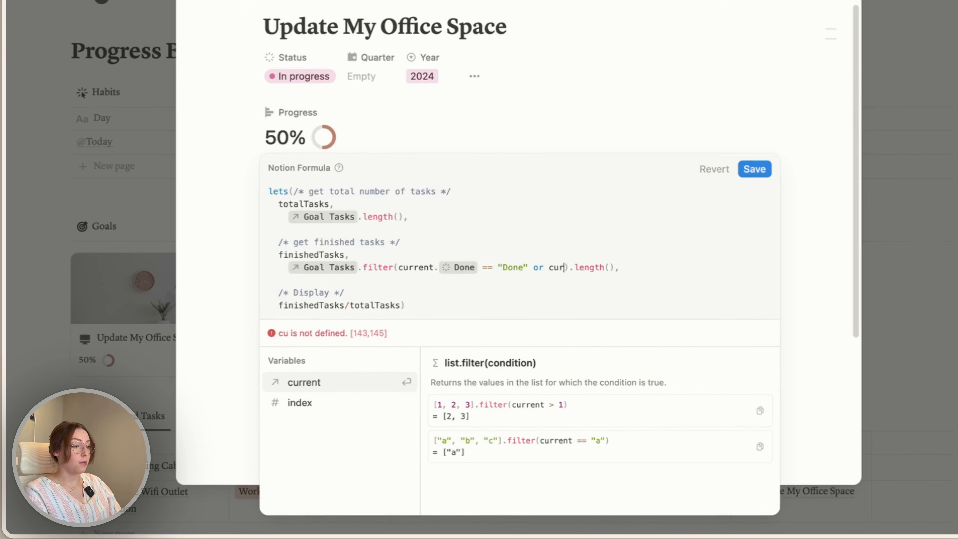
left_click(384, 385)
type(".do")
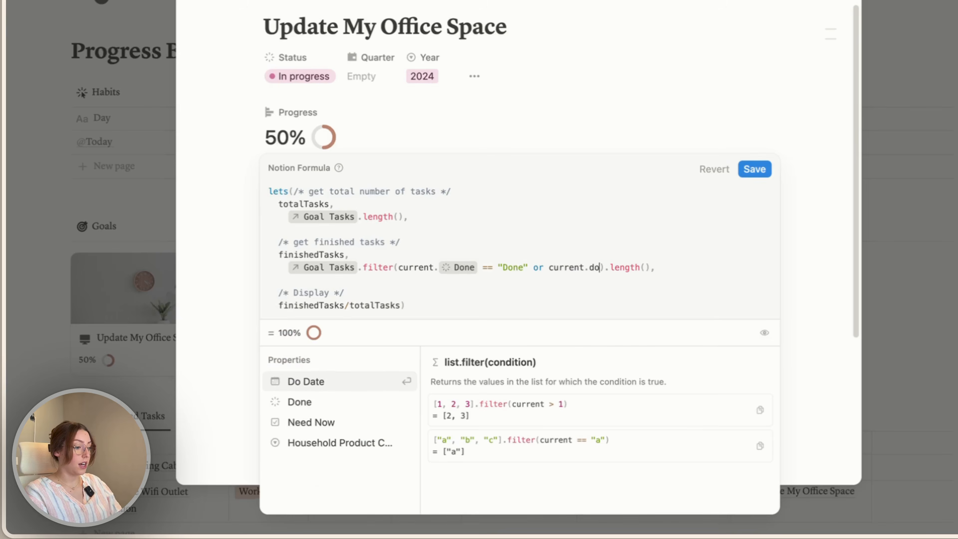
key("Down")
key("Return")
type("== \"")
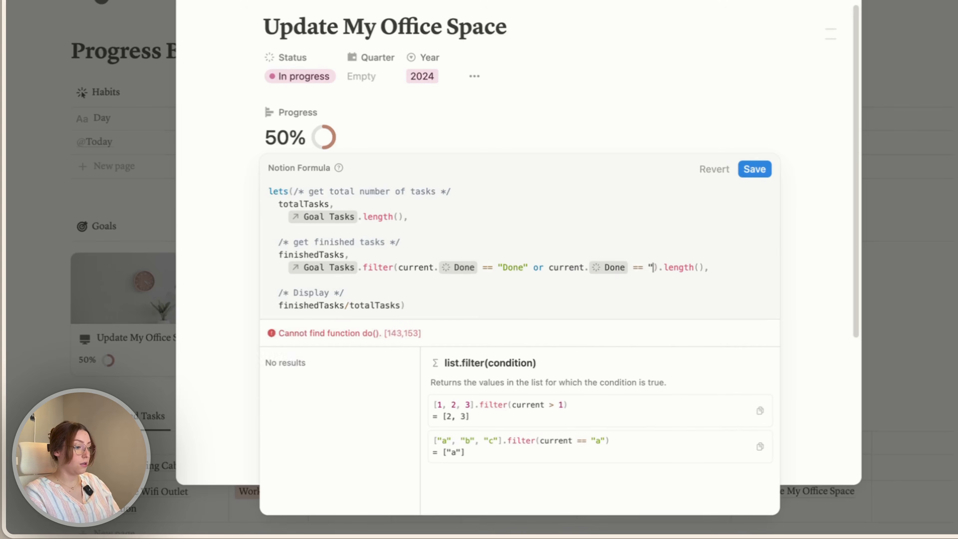
type("Archived")
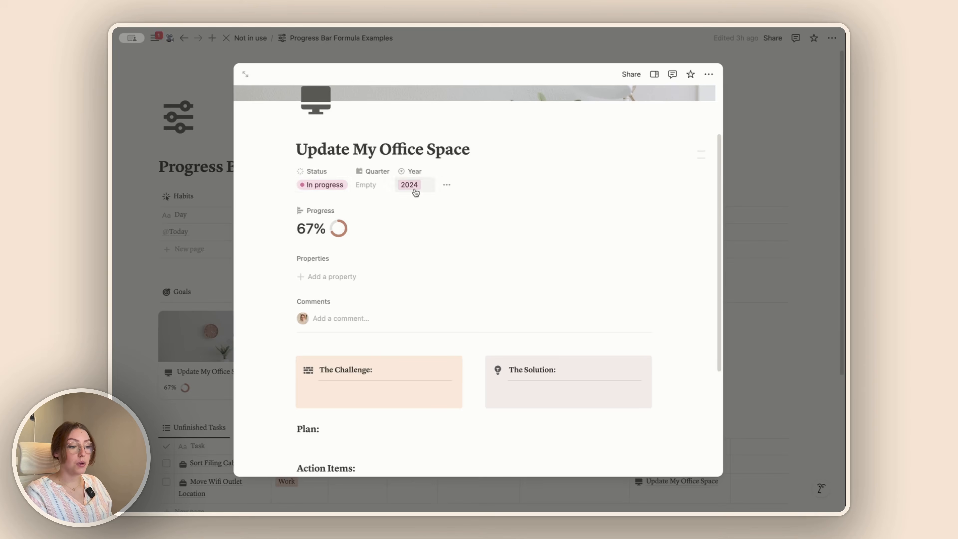
Review the Update My Office Space goal's Progress and content, and close its page.
scroll(392, 294, "down", 5)
right_click(380, 304)
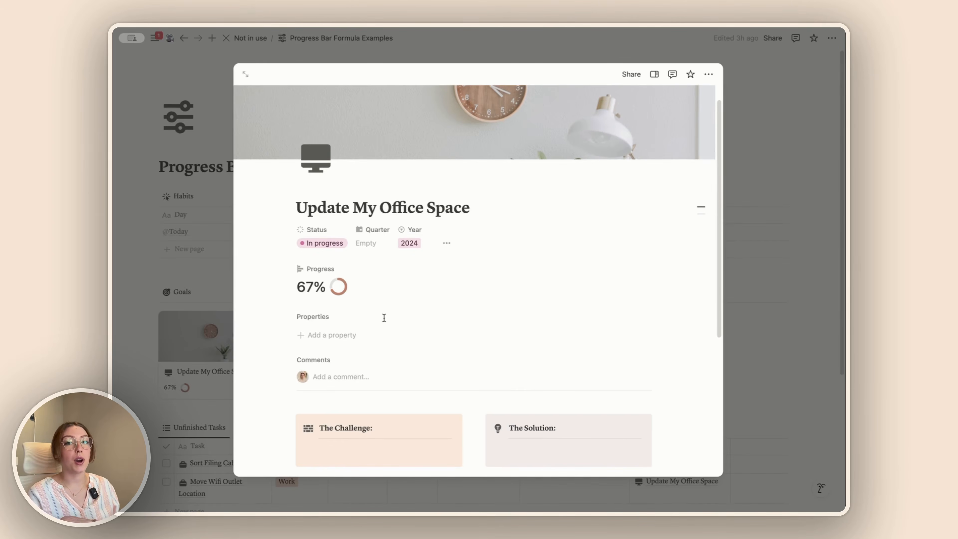
key("Escape")
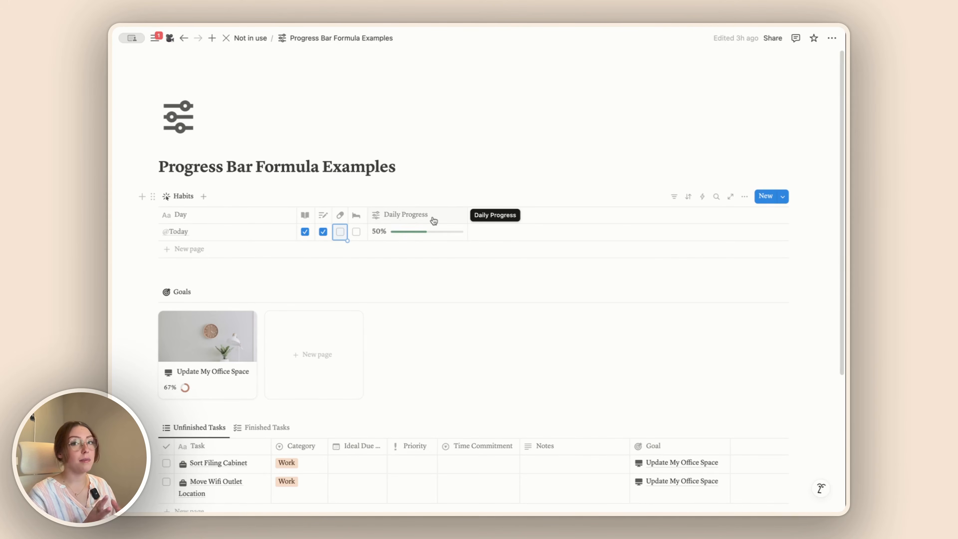
In the Daily Progress formula, replace finishedHabits/totalHabits with the comment /* first half of progress bar */ and a substring() function.
left_click(434, 231)
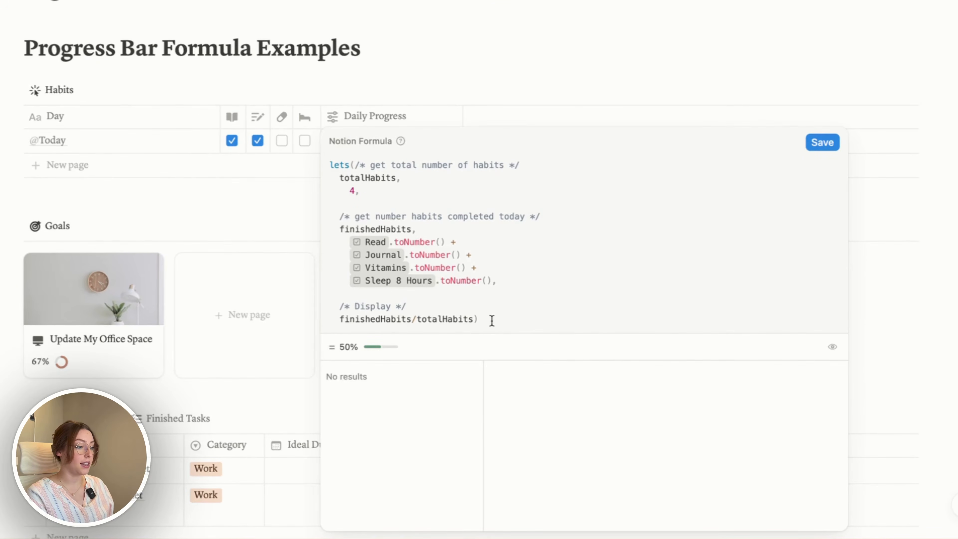
left_click_drag(504, 319, 339, 322)
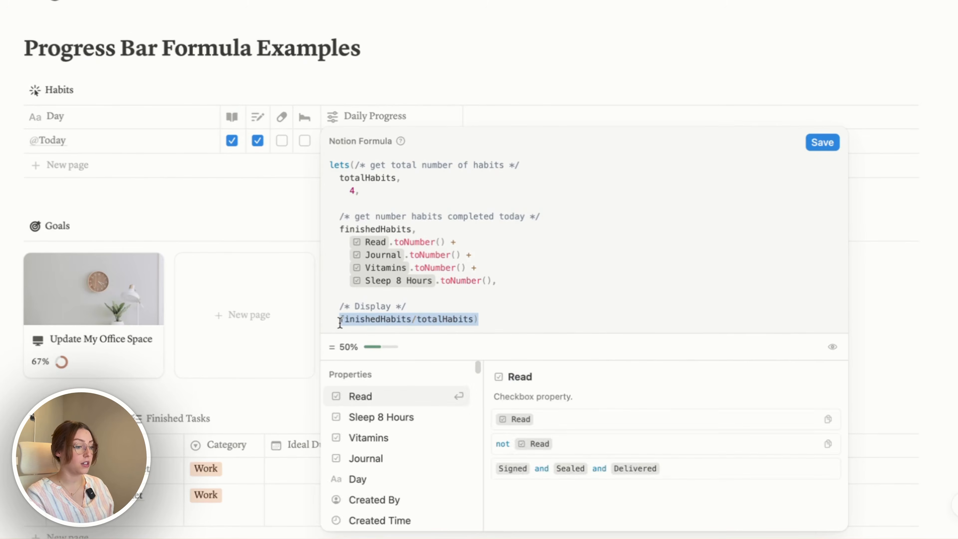
key("BackSpace")
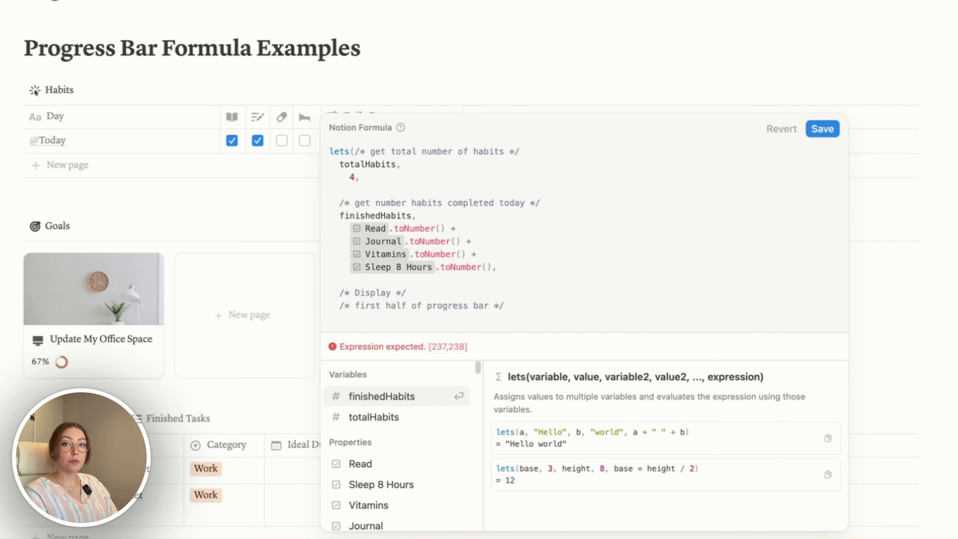
type("subs")
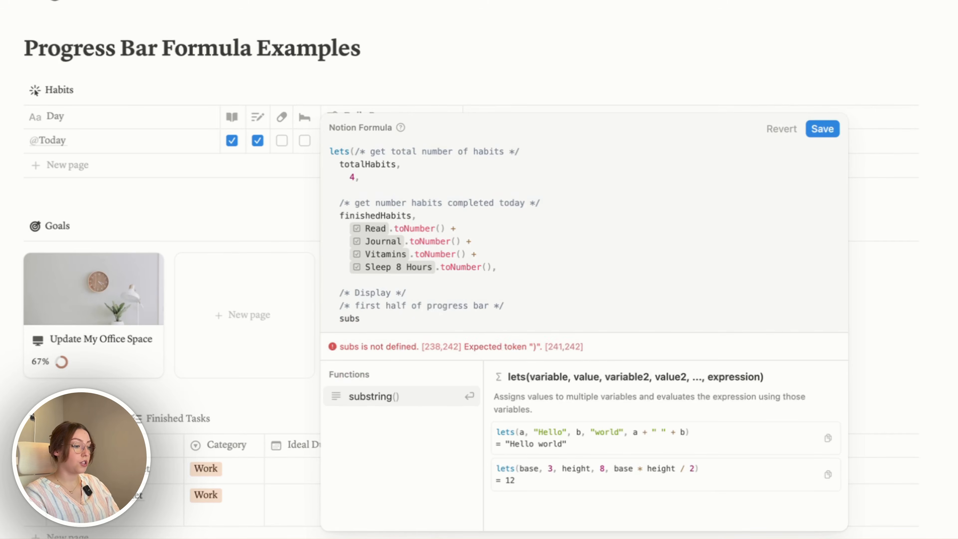
key("Return")
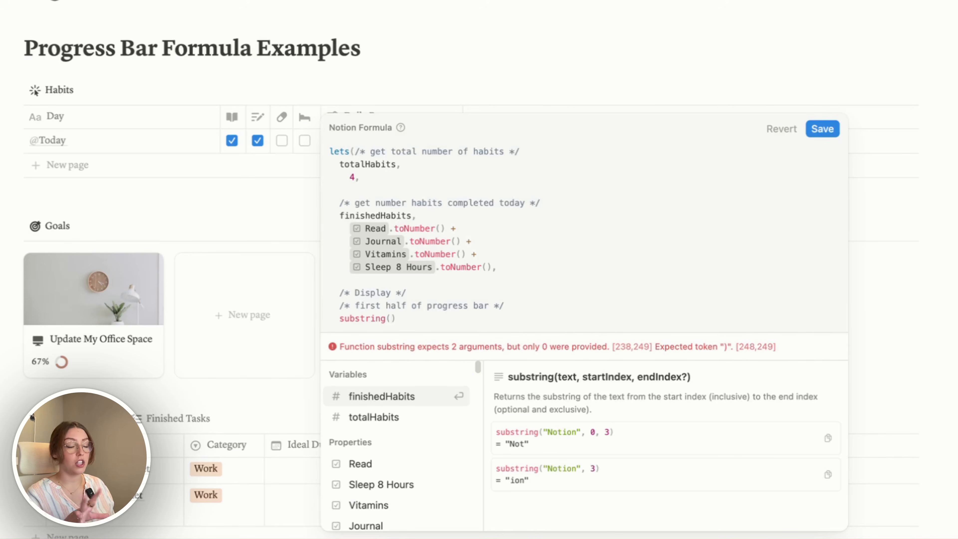
Give the substring function the text "xxxxxxxxxx" and a start index of 0.
type("\"")
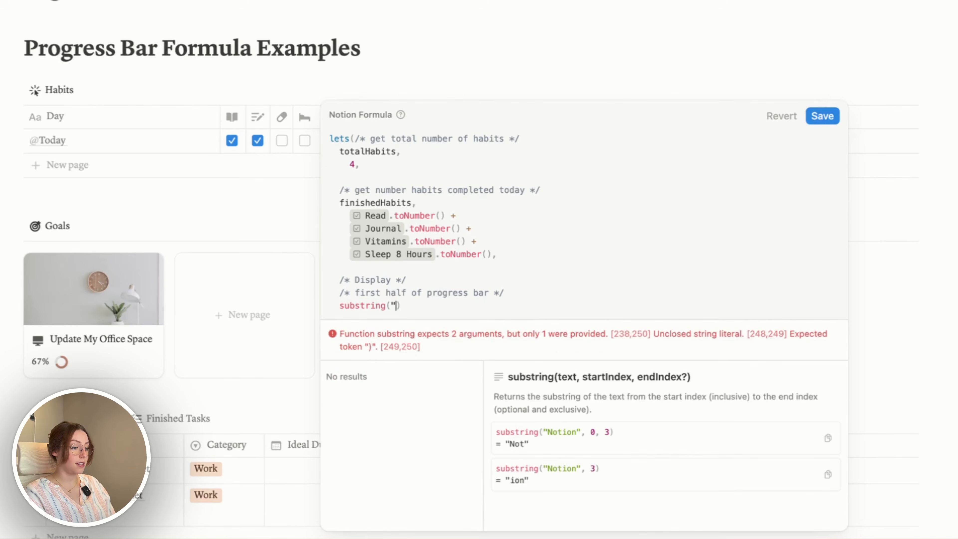
type("xxxxxxxxxx\",")
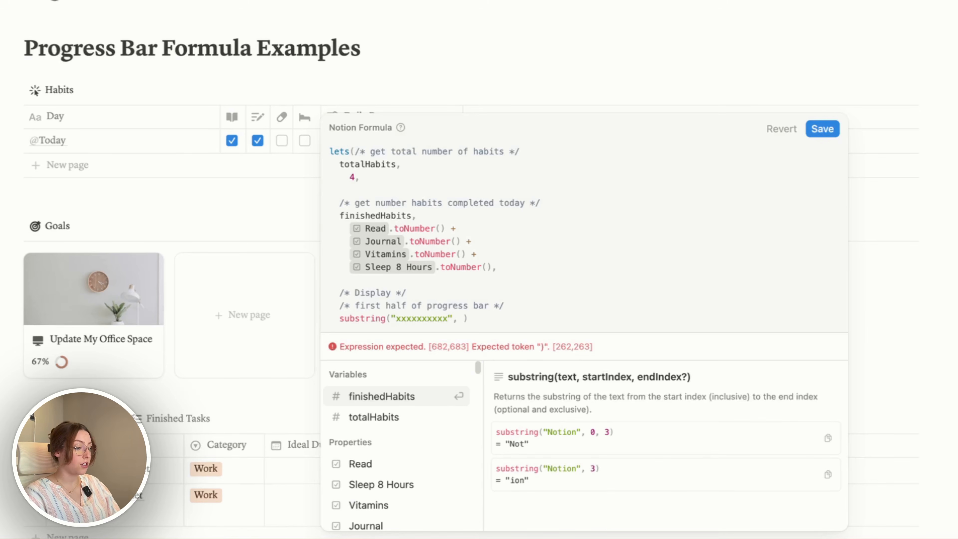
type("0")
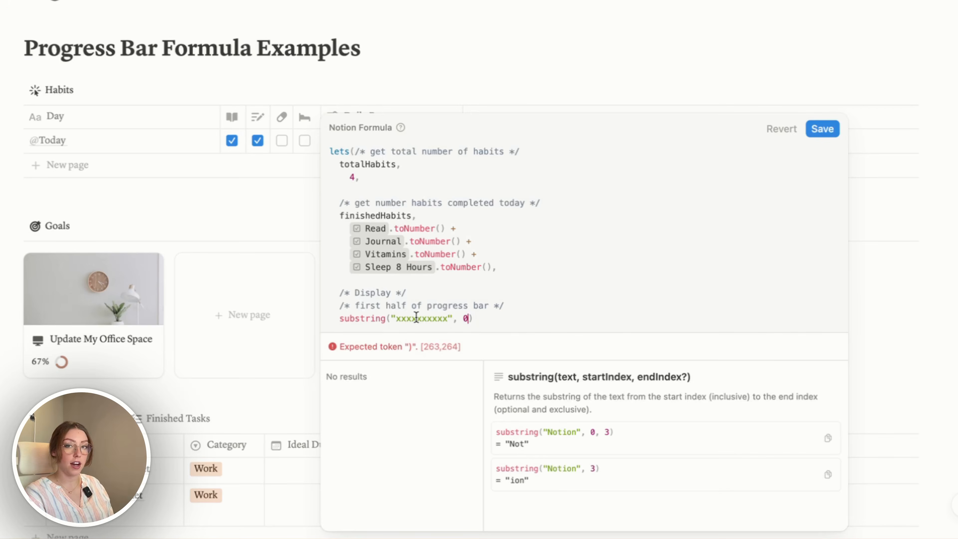
type(",")
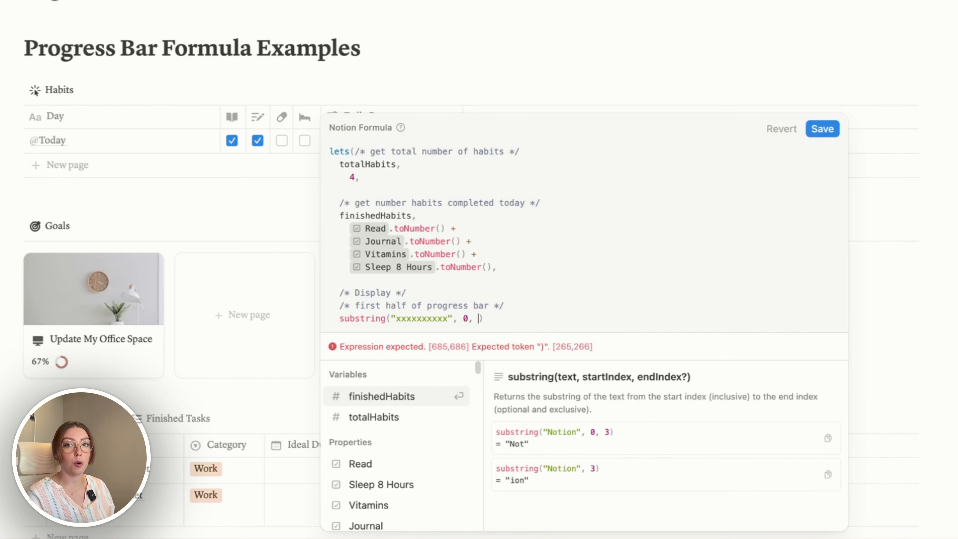
Set the substring's end index to floor((finishedHabits/totalHabits) * 10).
type("floor(")
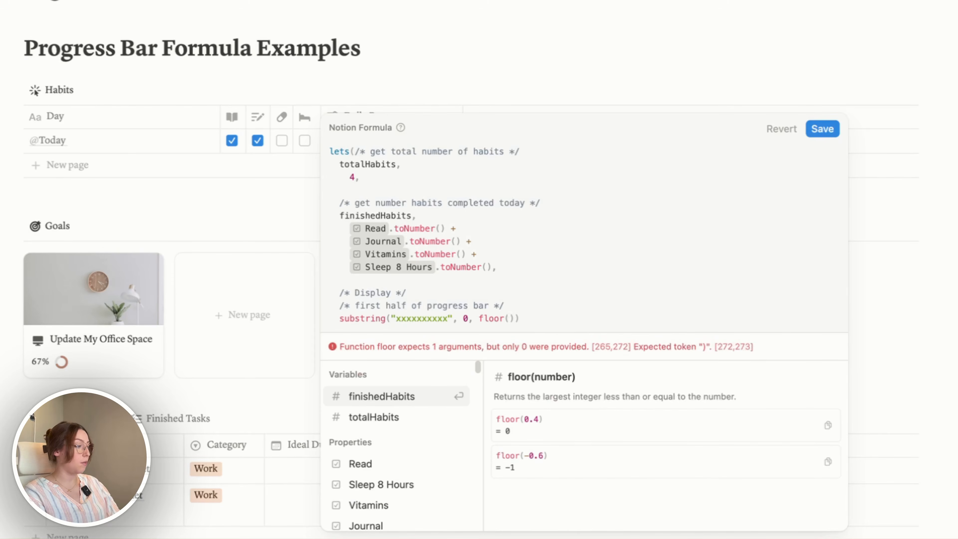
type("fi")
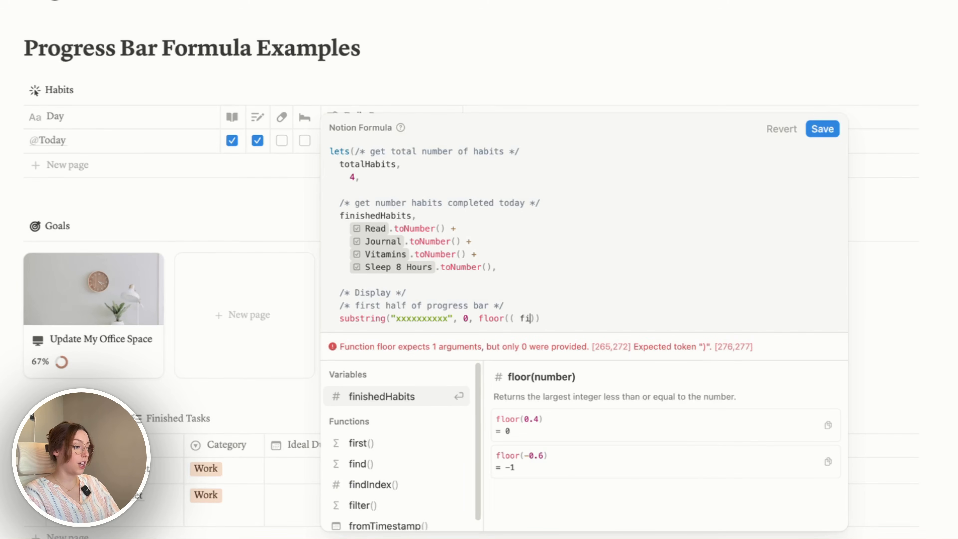
key("BackSpace")
key("BackSpace")
type("(finishedHabits")
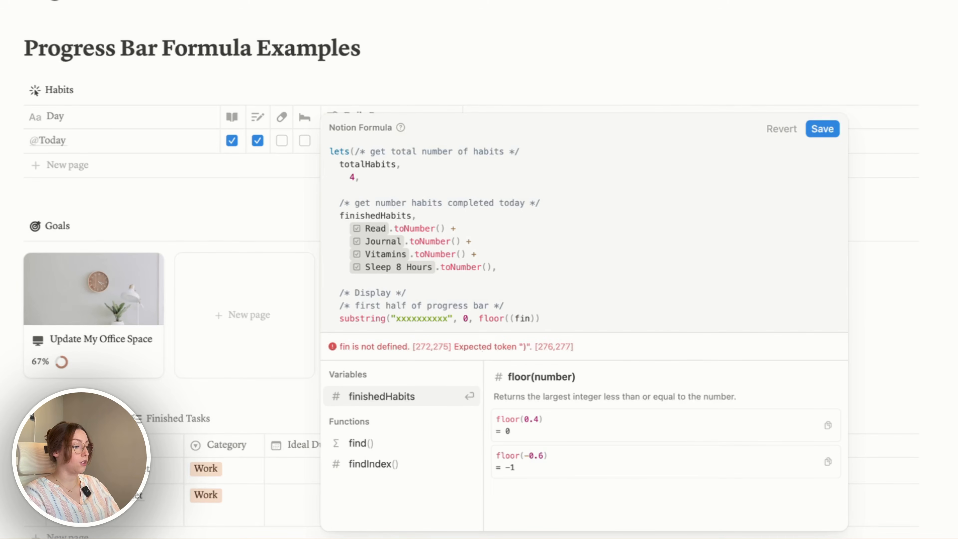
type("/totalHabits) *")
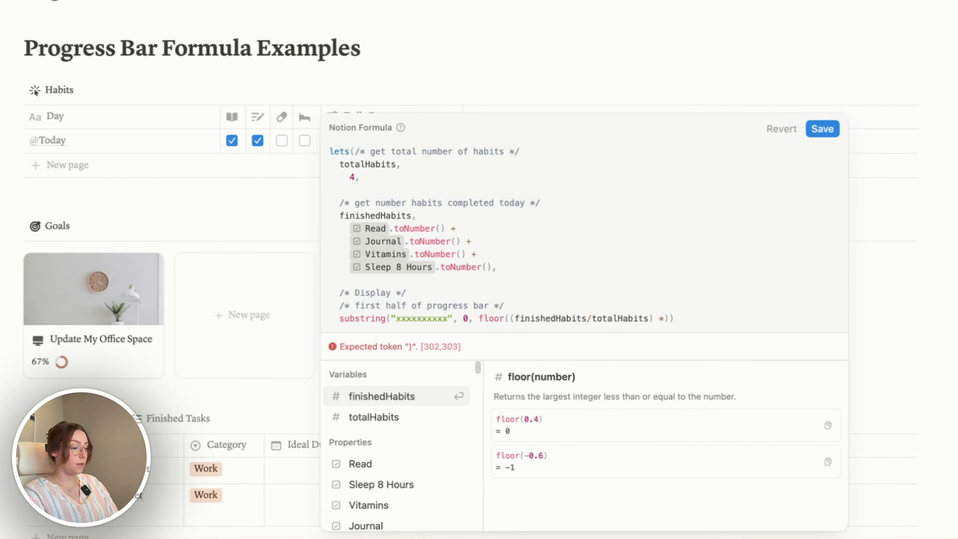
type(" 10")
key("Right")
key("Right")
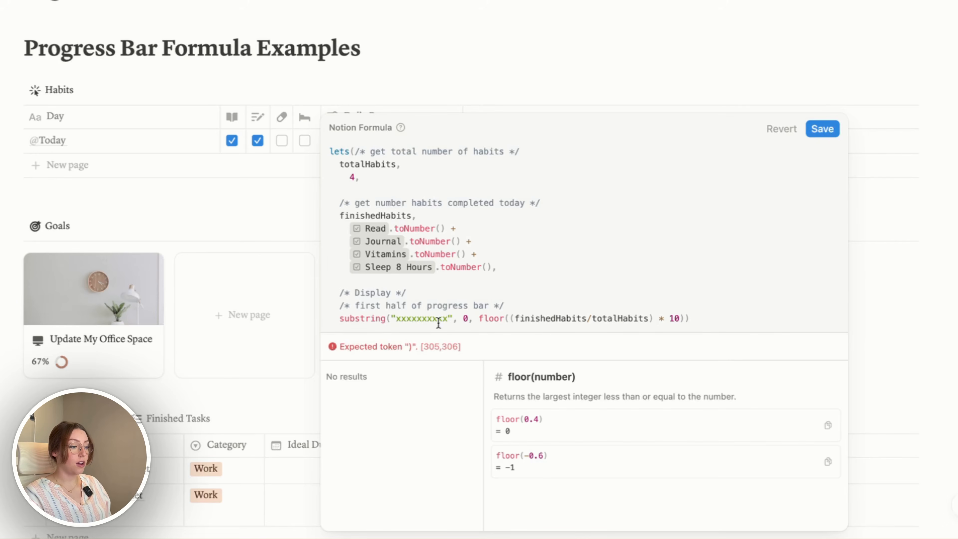
Append .replaceAll("x", "★") to the substring expression so each x is replaced with a star.
left_click_drag(421, 318, 393, 318)
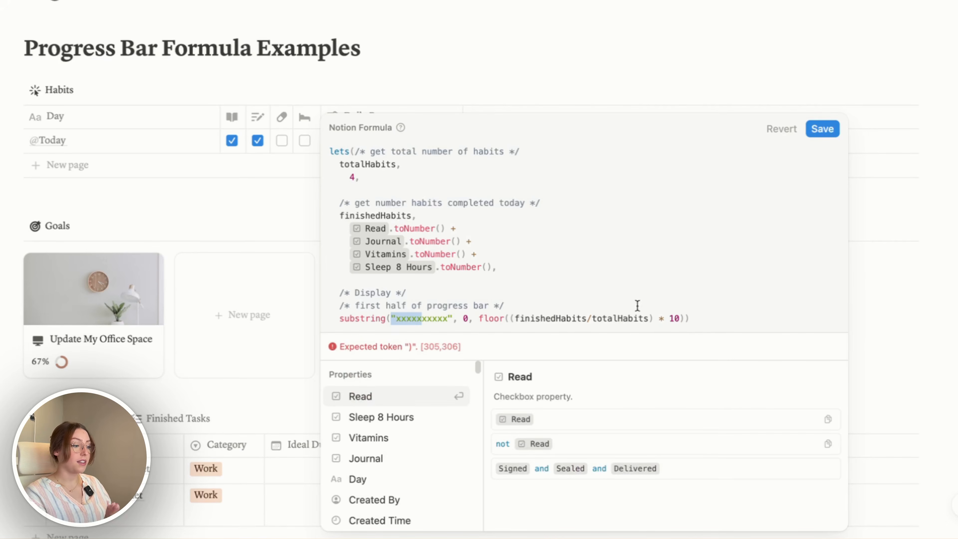
left_click(699, 316)
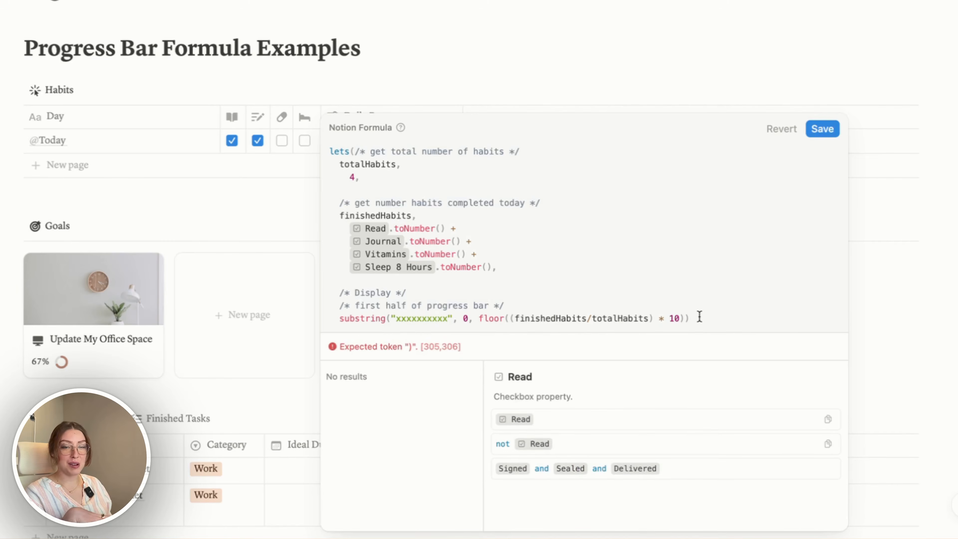
type(".rep")
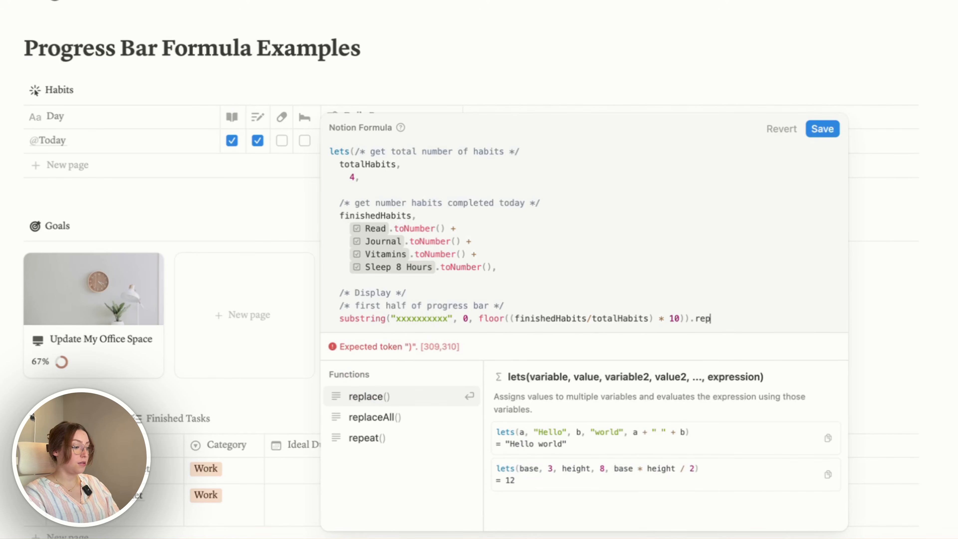
key("Down")
key("Return")
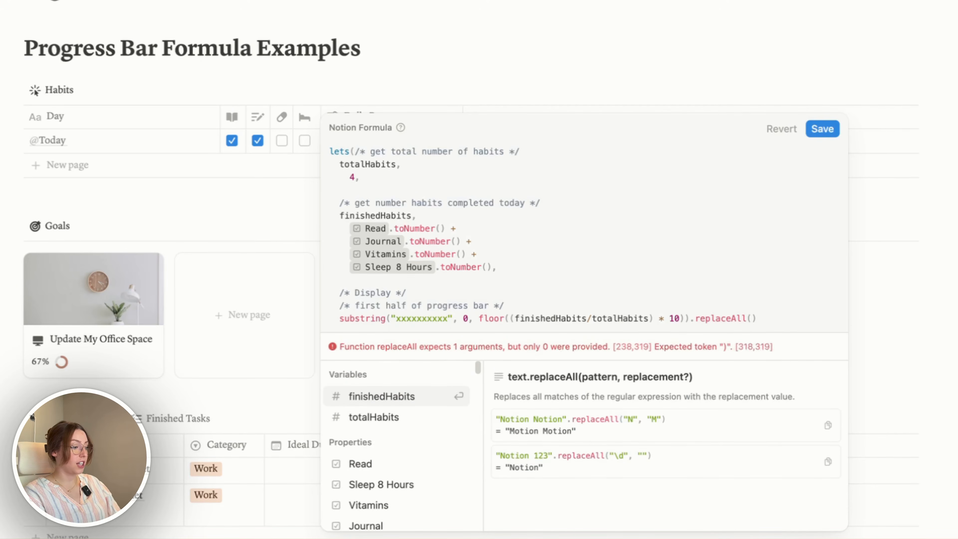
type("\"x\"")
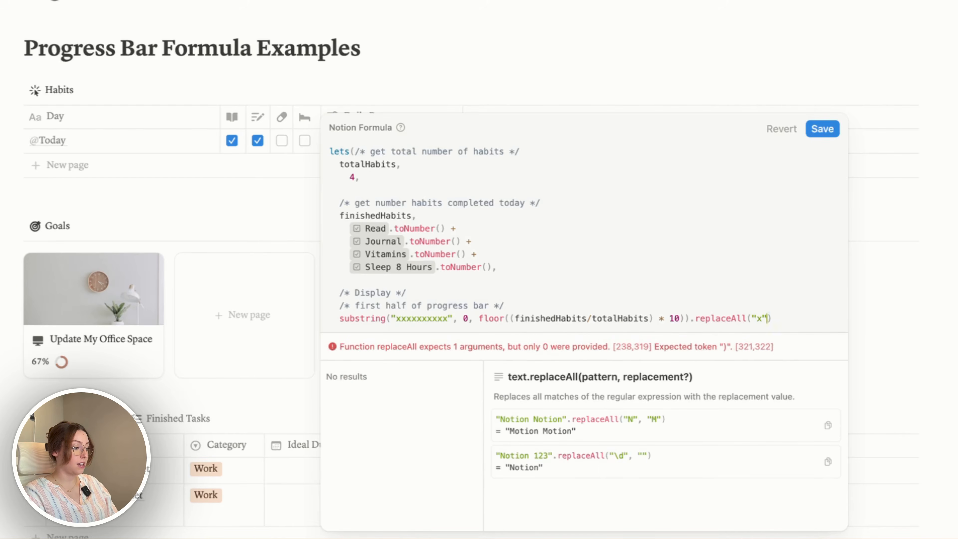
type(", \"")
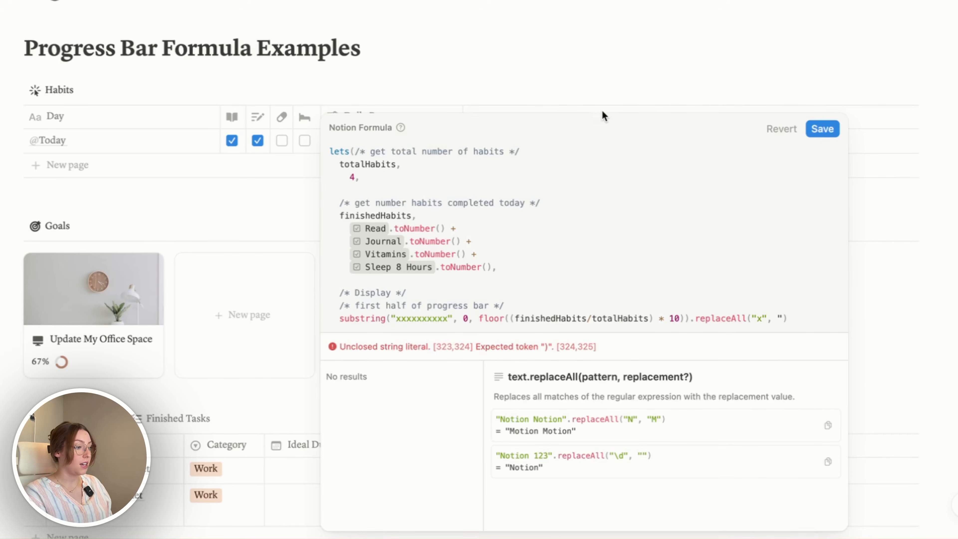
type("★")
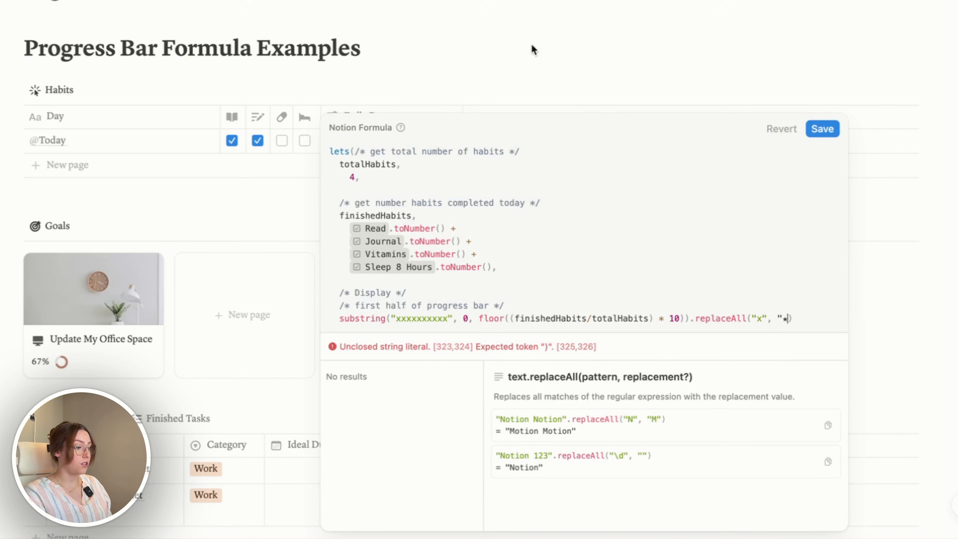
type("\"")
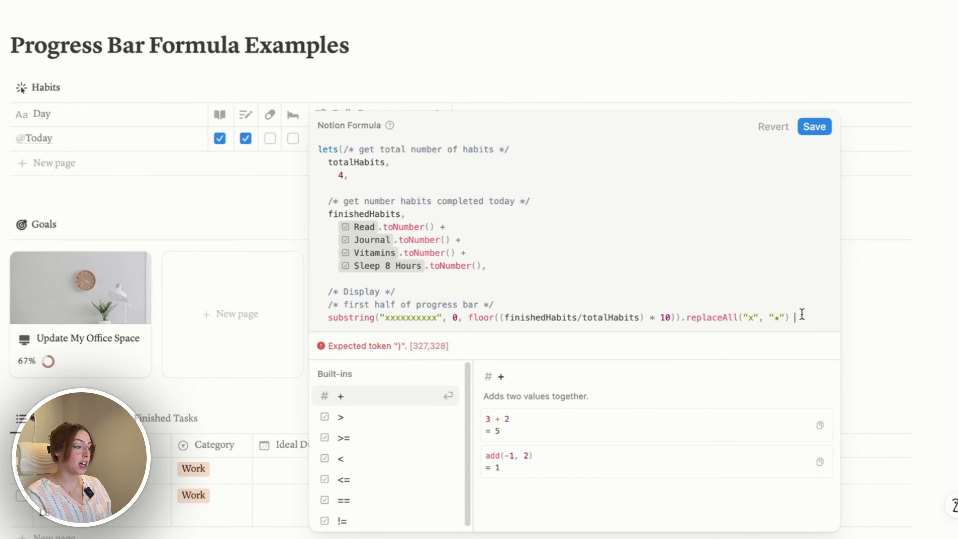
Add a + after the replaceAll expression and put the comment /* second half of progress bar */ on a new line.
type("+")
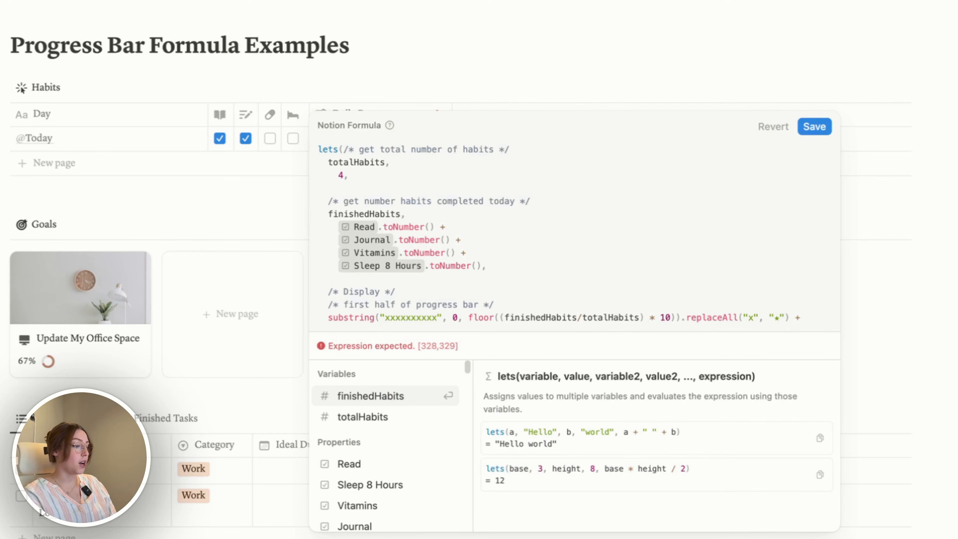
key("shift+Return")
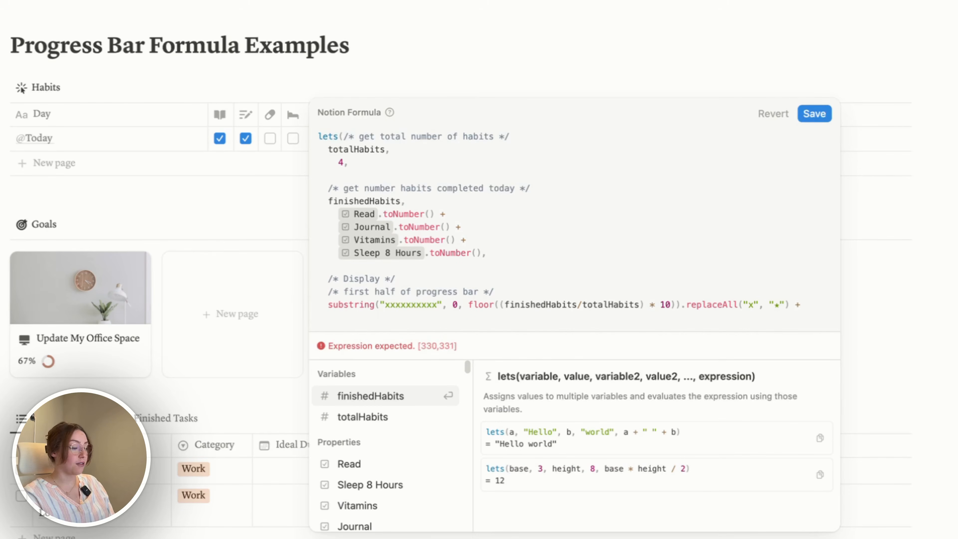
type("/* second half of progress bar */")
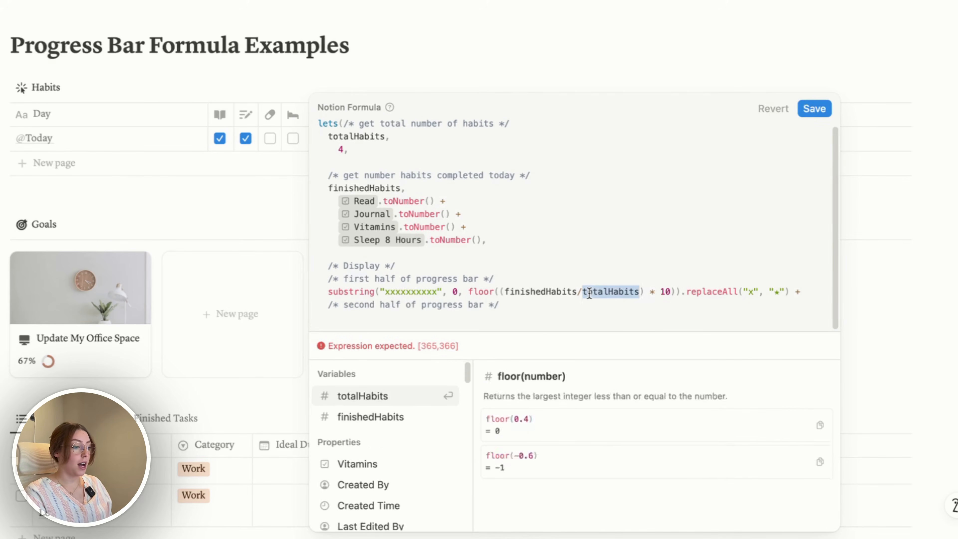
Copy the first-half substring line and paste it below the /* second half of progress bar */ comment.
triple_click(589, 293)
key("ctrl+c")
left_click(425, 320)
key("ctrl+v")
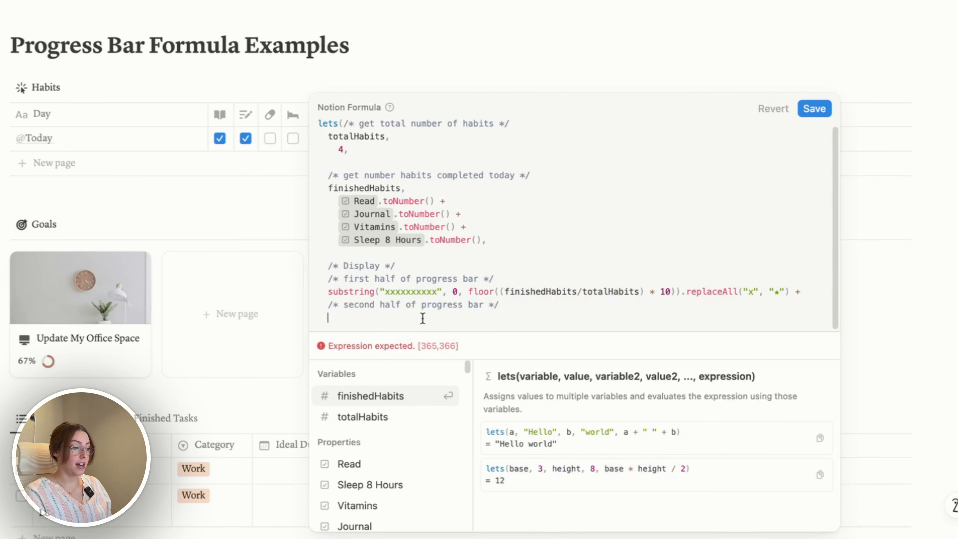
key("super+Left")
key("BackSpace")
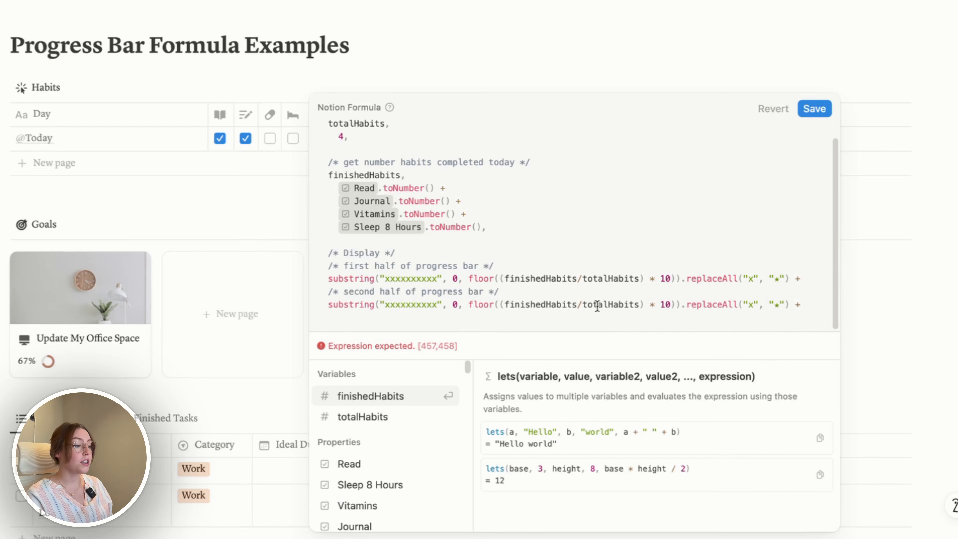
Change the second substring's end index to ceil(10 - (finishedHabits/totalHabits) * 10).
left_click(500, 303)
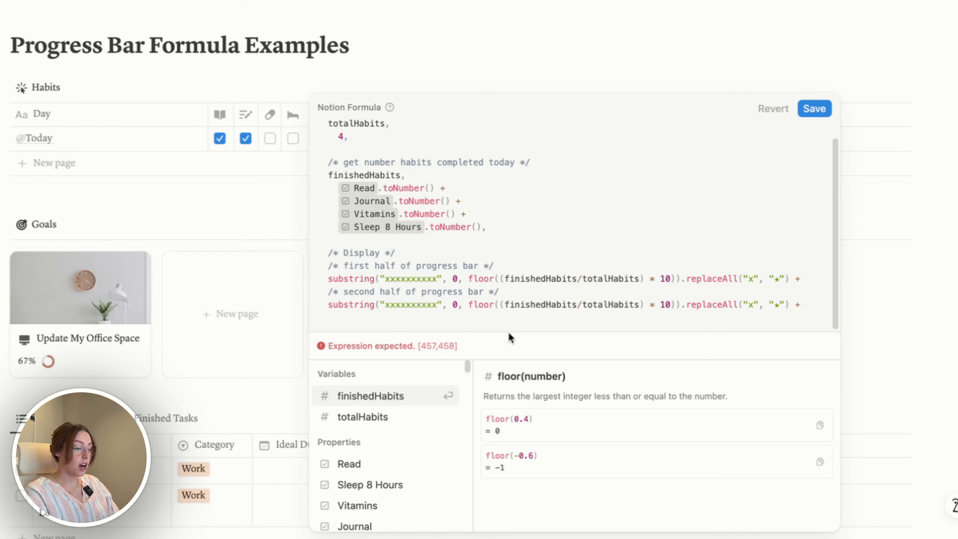
type("10 -")
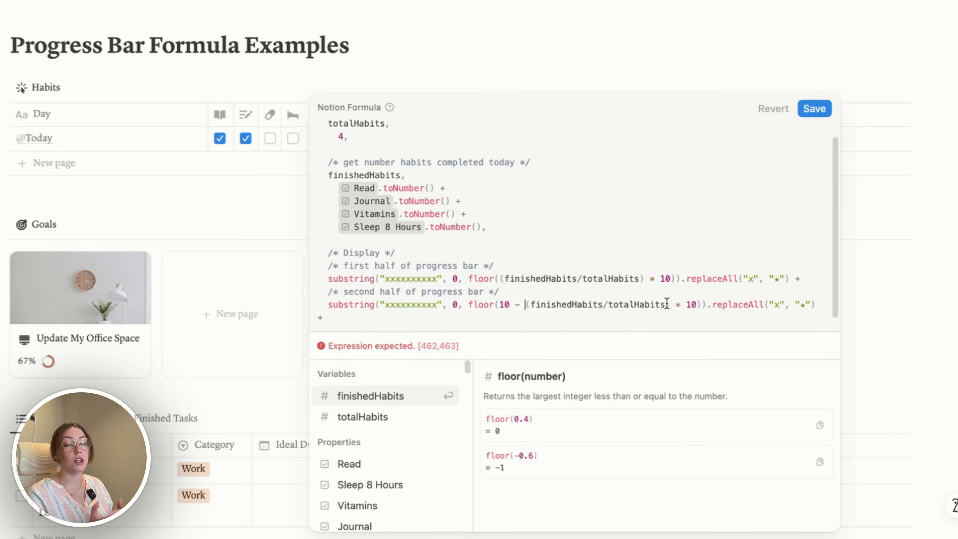
double_click(481, 304)
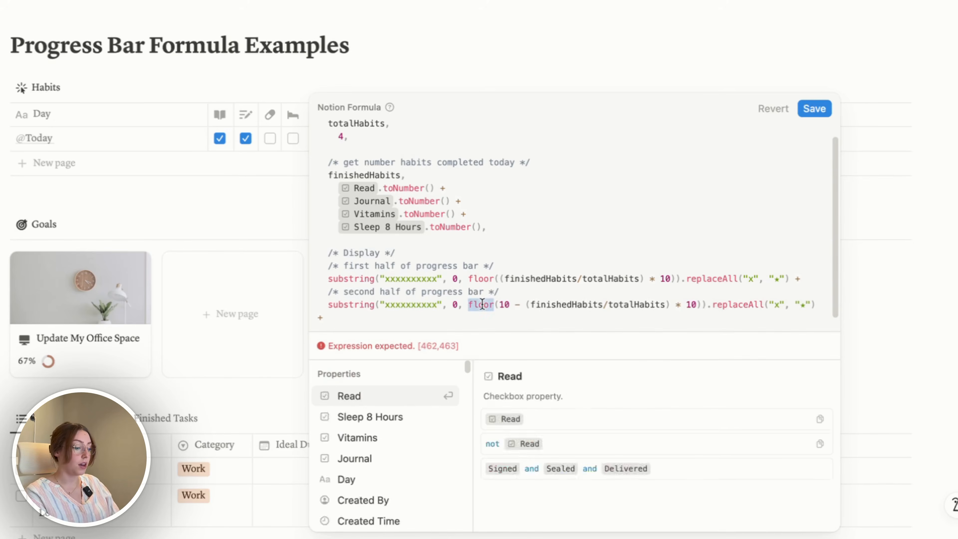
type("ceil")
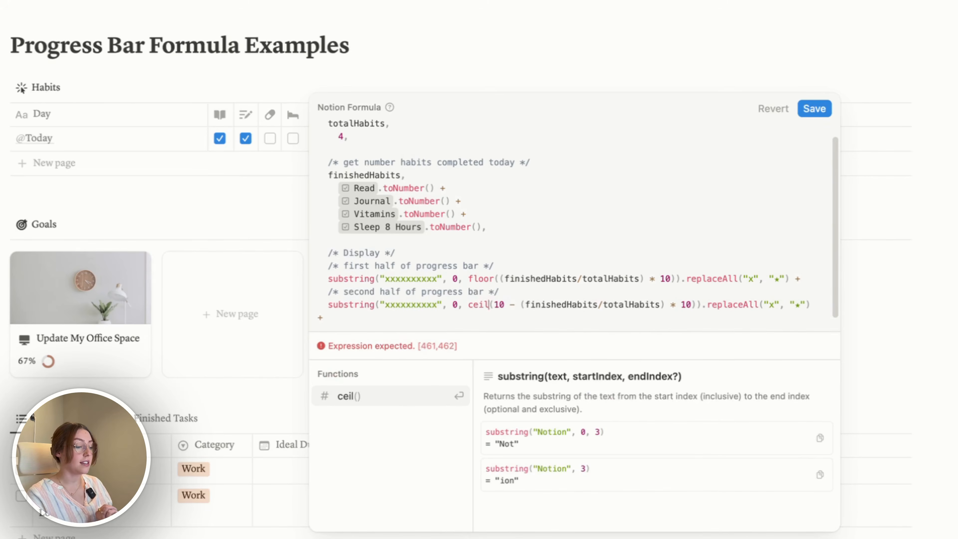
left_click(590, 293)
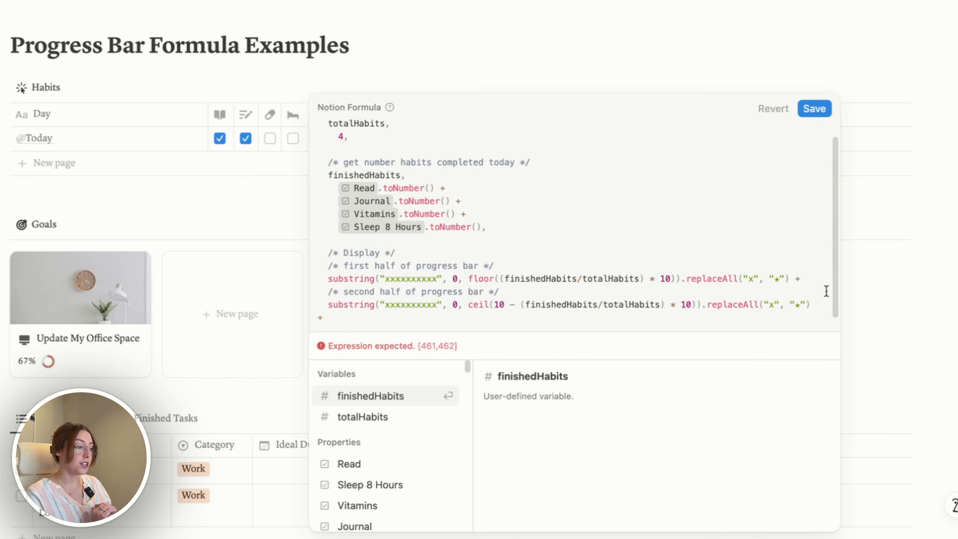
Replace the filled star in the second replaceAll with ☆ and add the comment /* space between icons & percentage */ below the expression.
left_click(801, 305)
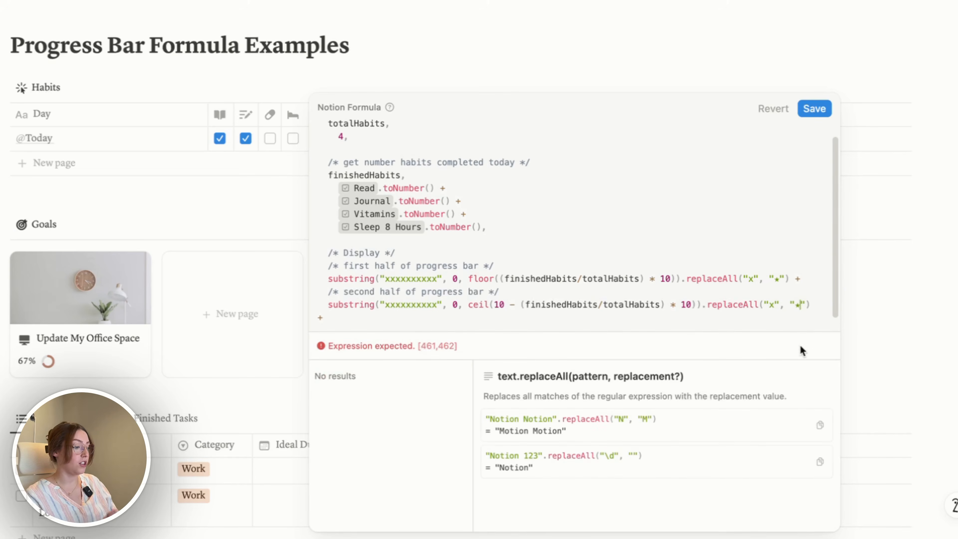
key("BackSpace")
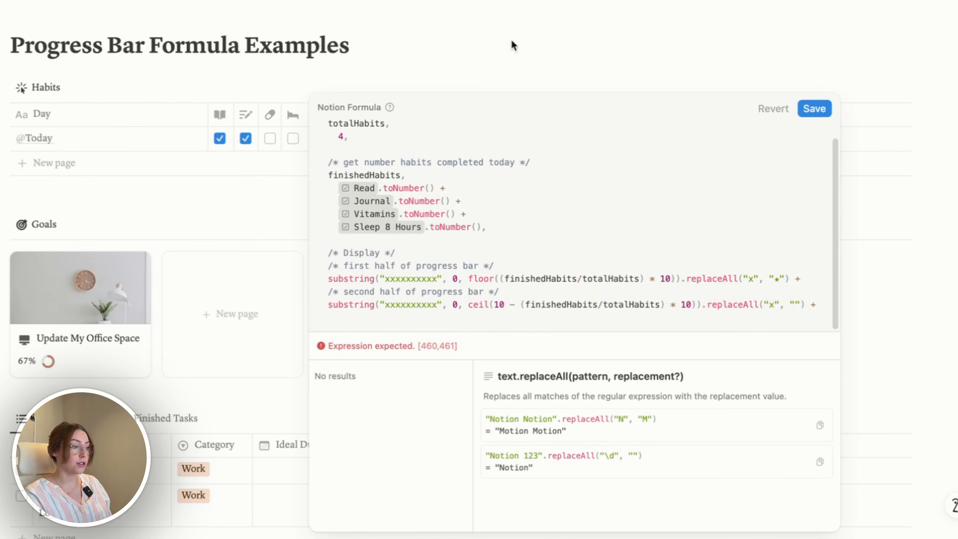
key("ctrl+v")
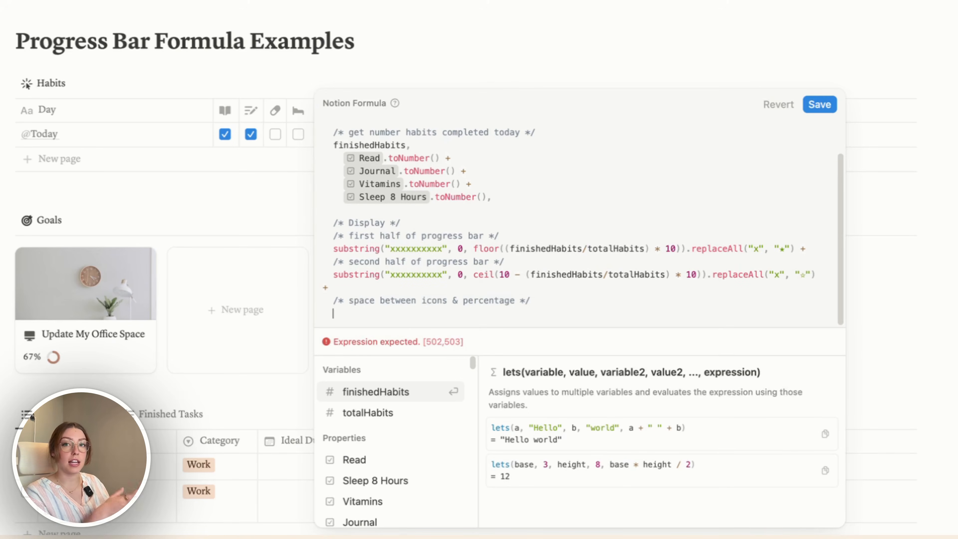
Add " " + below the spacing comment, followed by the comment /* display progress percentage */ on a new line.
type("\" \"")
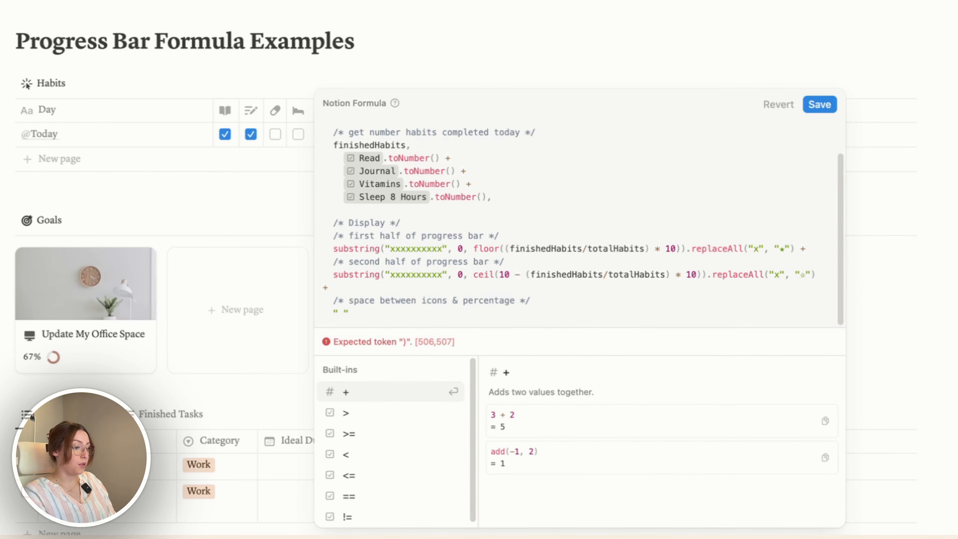
type(" +")
key("Return")
type("/* dsip")
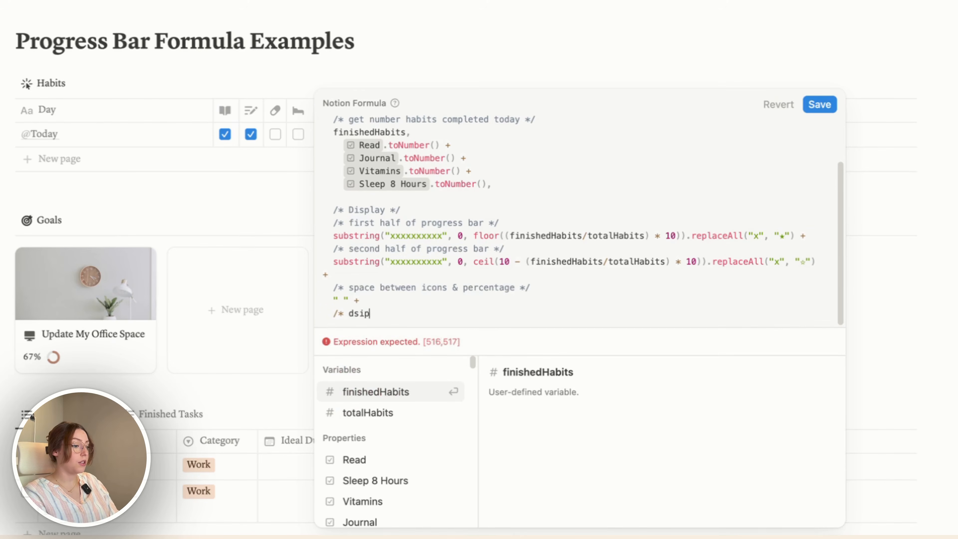
key("BackSpace")
key("BackSpace")
key("BackSpace")
type("ispl")
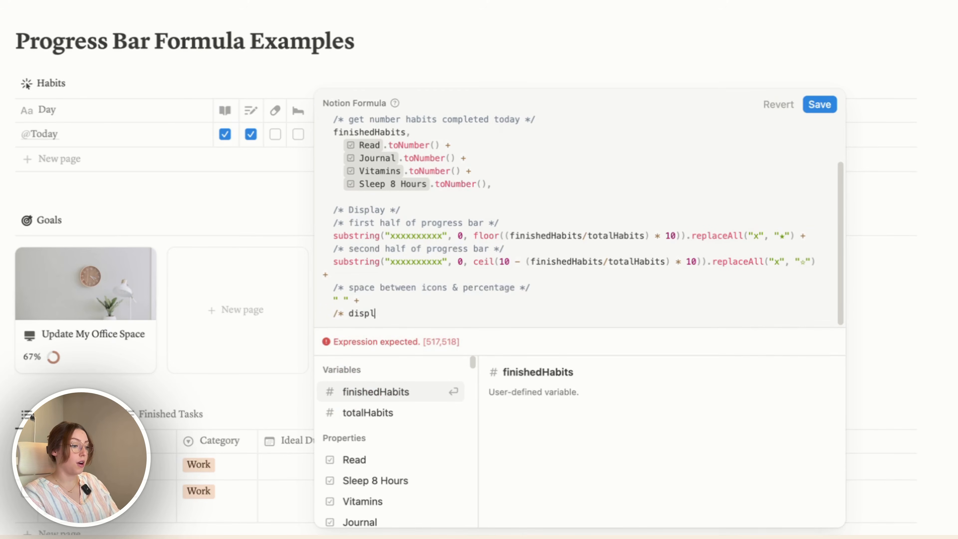
type("ay progress percentage */")
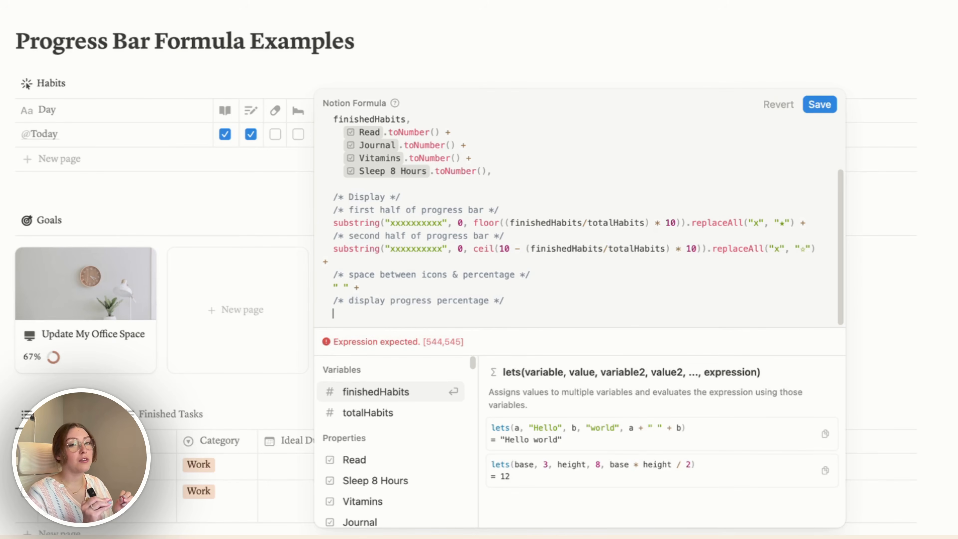
Enter floor((finishedHabits/totalHabits) * 100) below the progress percentage comment.
type("flor")
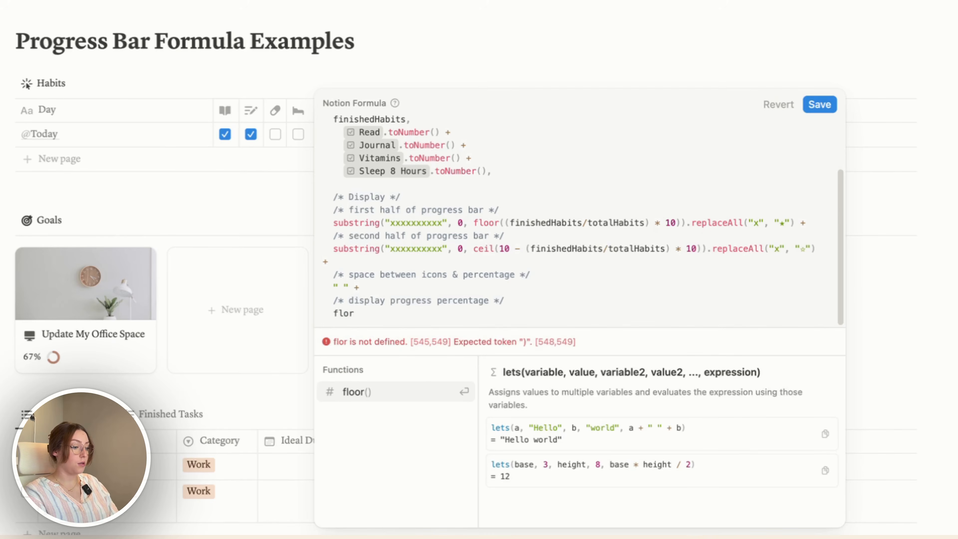
key("Return")
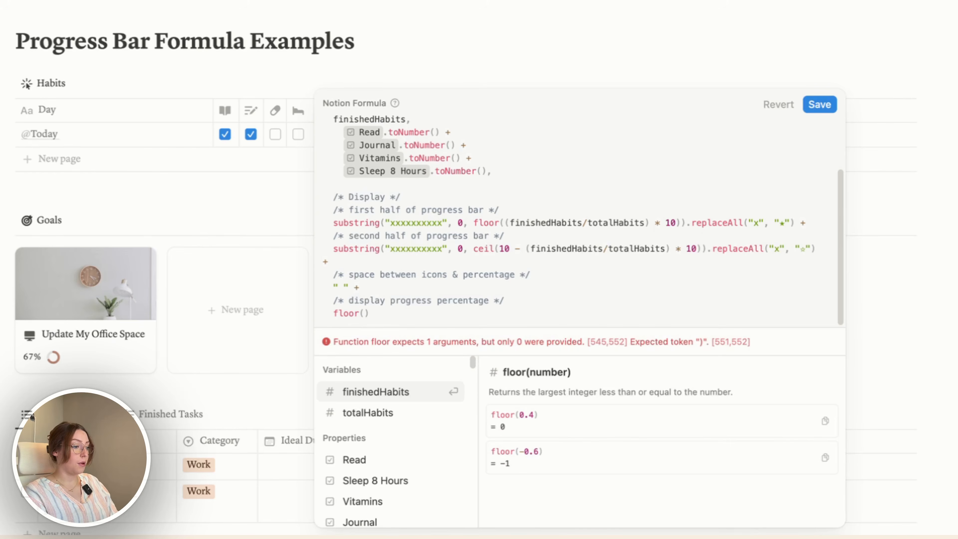
type("find")
key("Return")
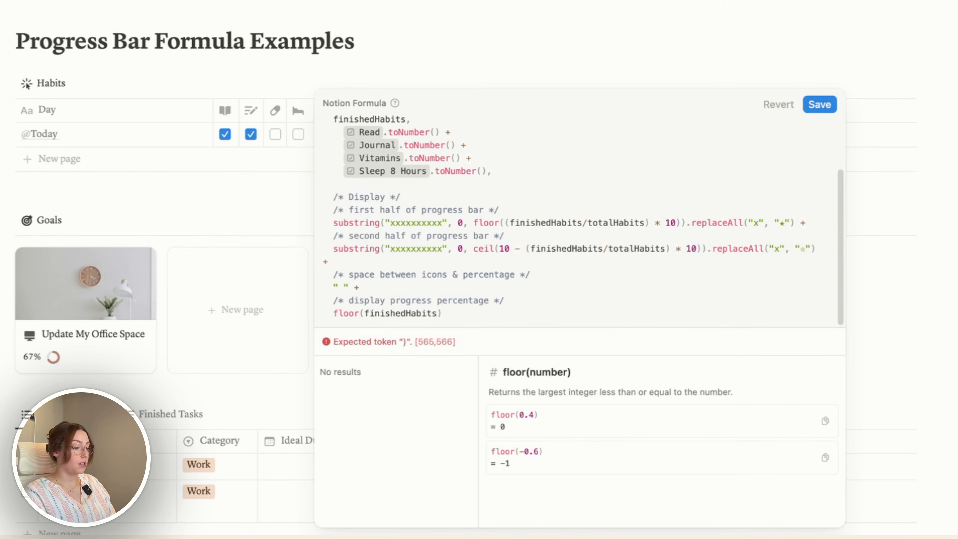
type("/to")
key("Return")
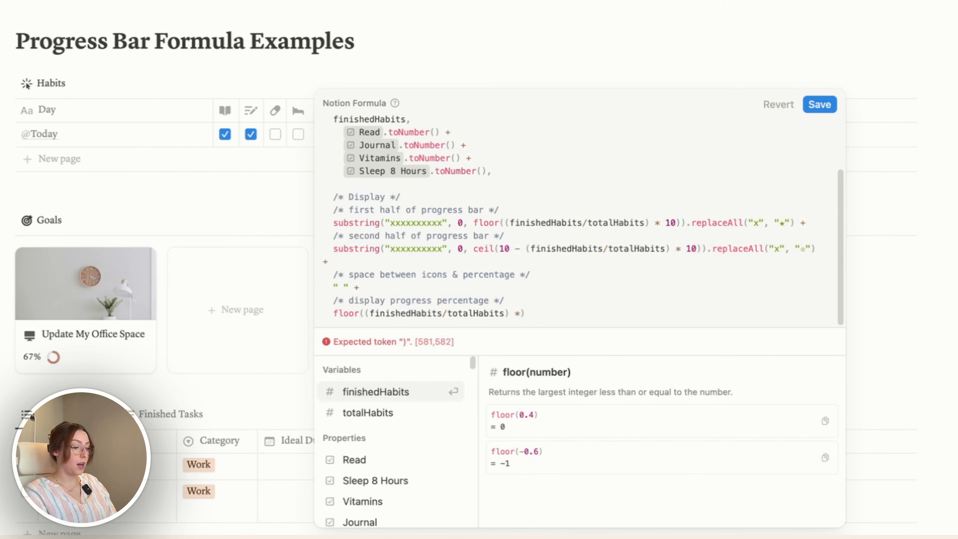
type("100")
key("BackSpace")
key("BackSpace")
key("BackSpace")
type("100")
left_click(554, 309)
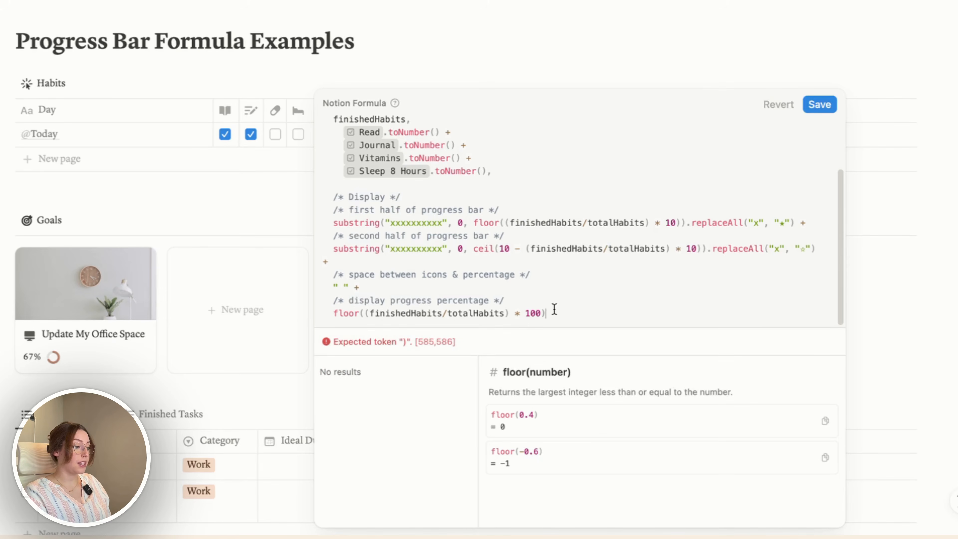
Append .format() + "%" to the percentage expression, close the lets function, check the preview and save the formula.
type(".fo")
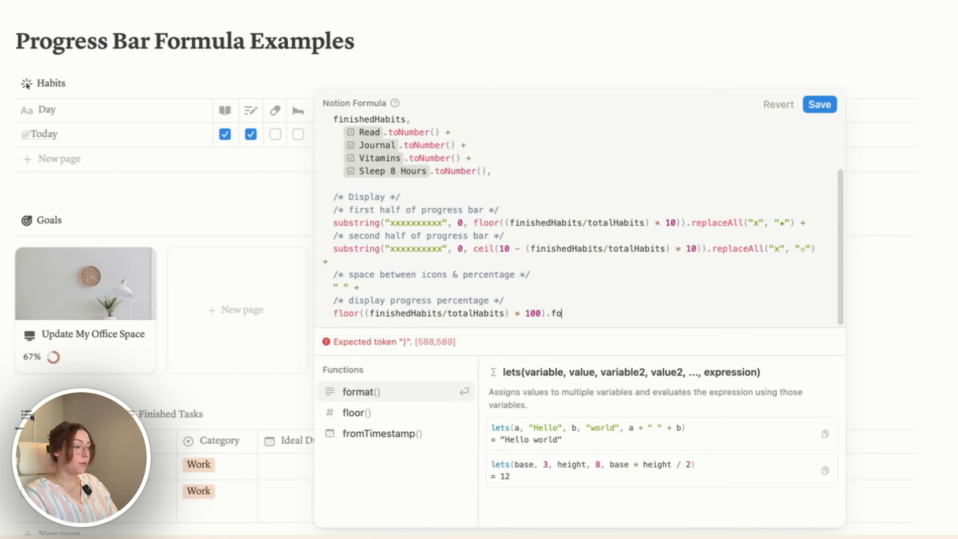
key("Return")
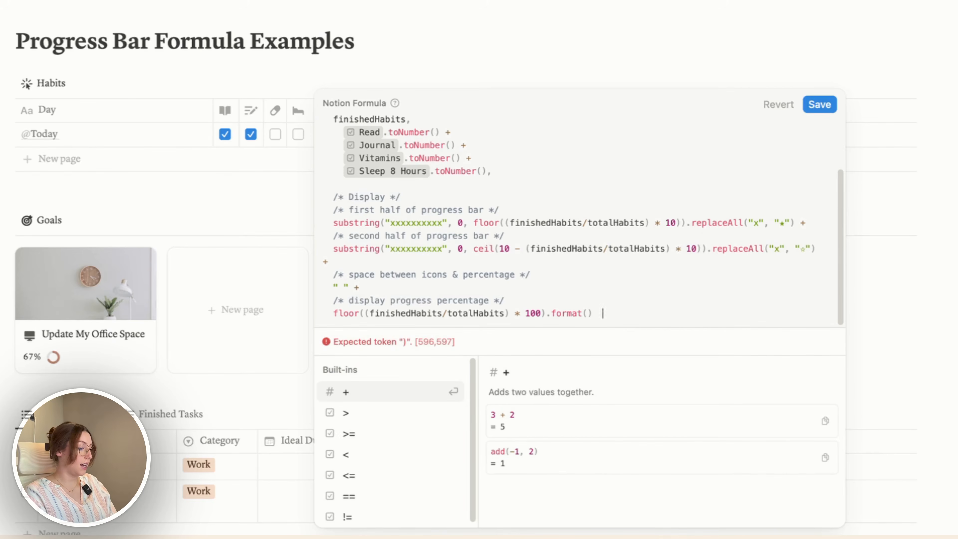
type("+ \"")
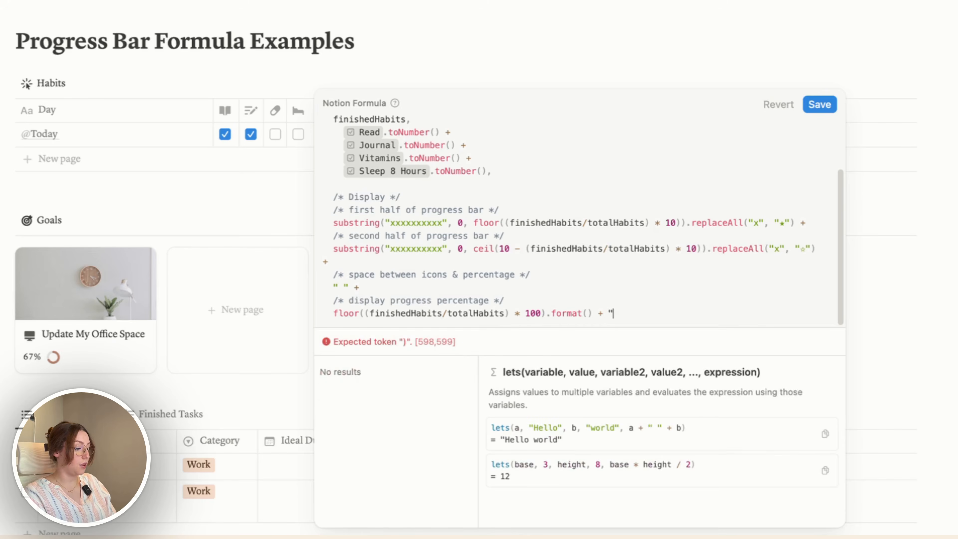
type("%\")")
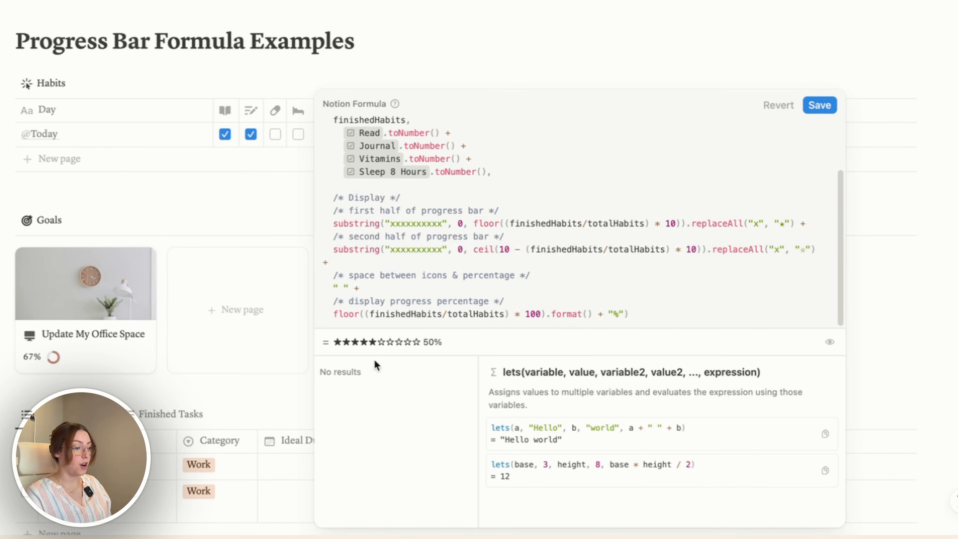
left_click_drag(378, 341, 332, 341)
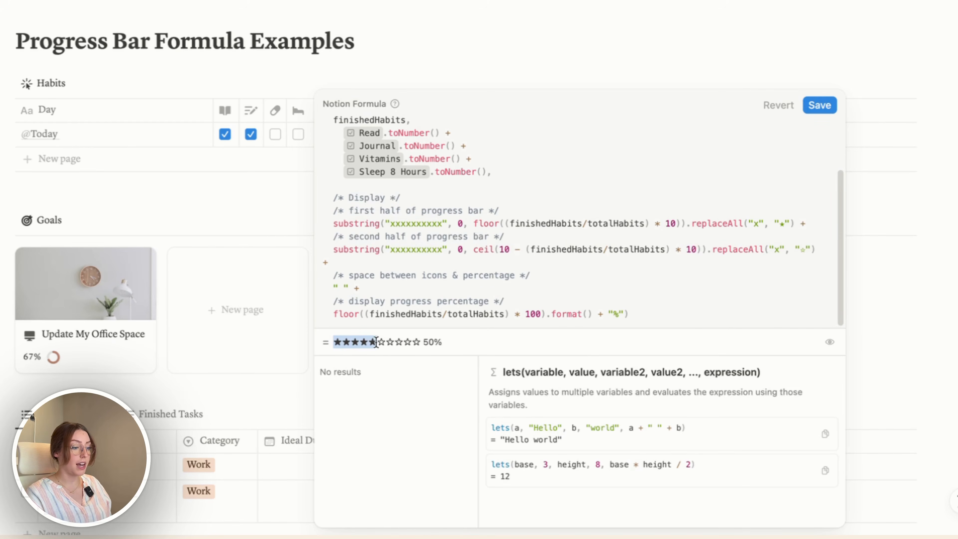
left_click_drag(378, 341, 422, 342)
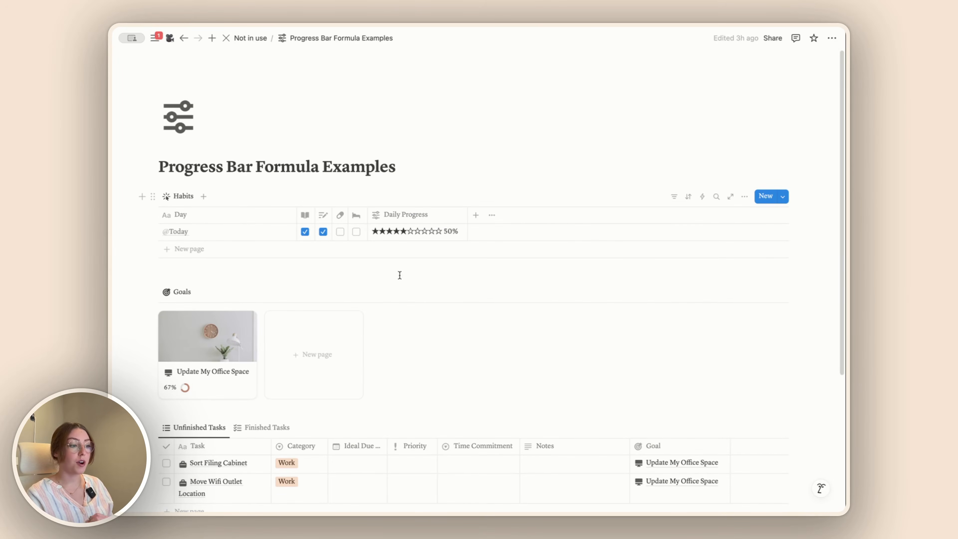
Mark the Vitamins habit as completed for today and review the Daily Progress formula.
left_click(340, 232)
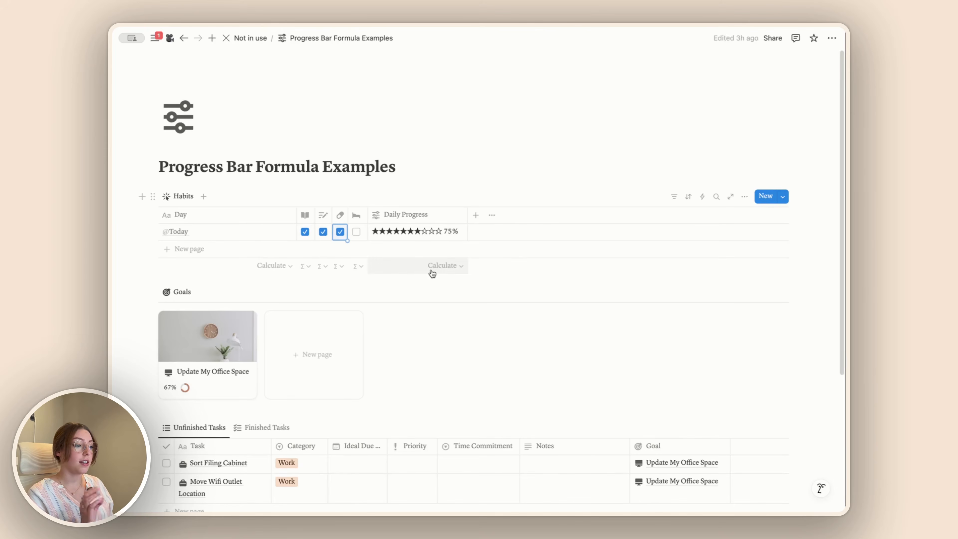
left_click(414, 231)
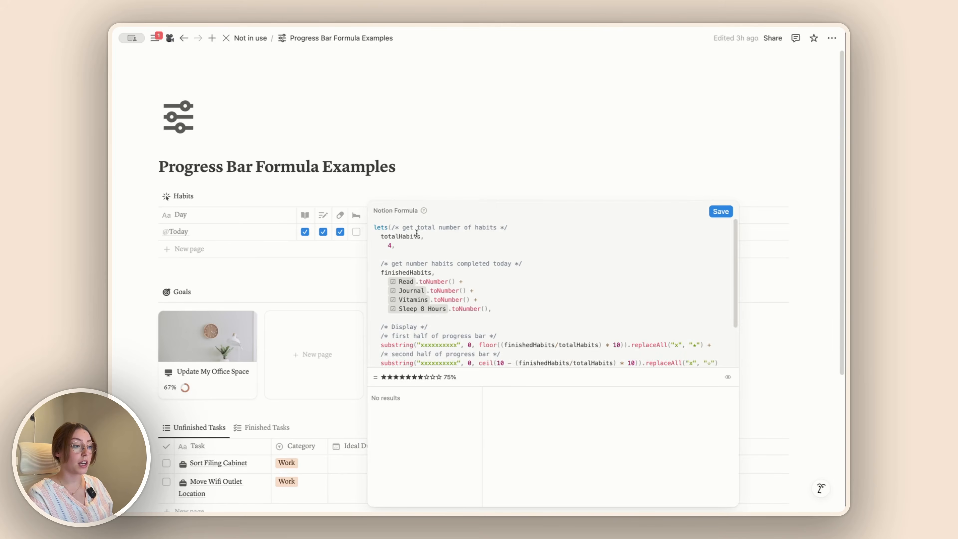
scroll(438, 312, "down", 3)
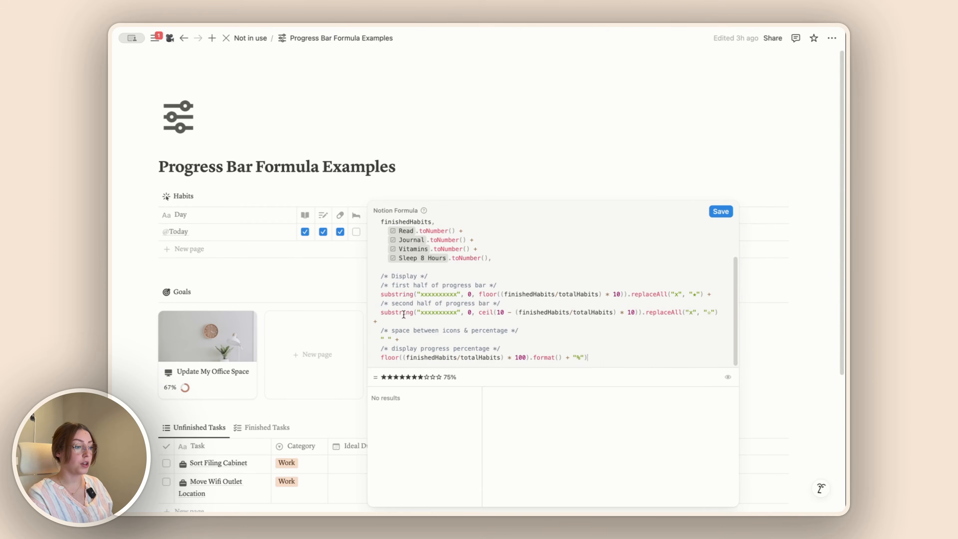
left_click(592, 161)
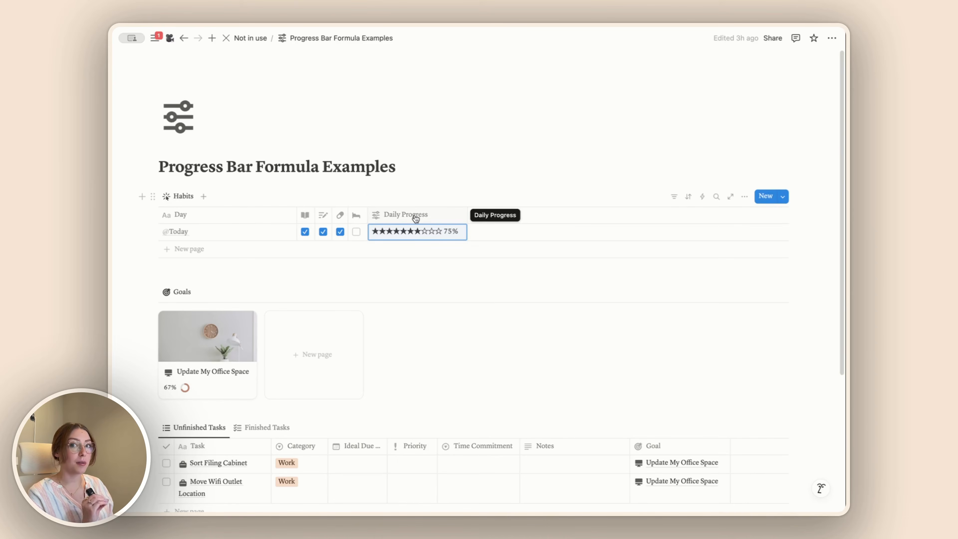
left_click(414, 237)
scroll(429, 318, "down", 3)
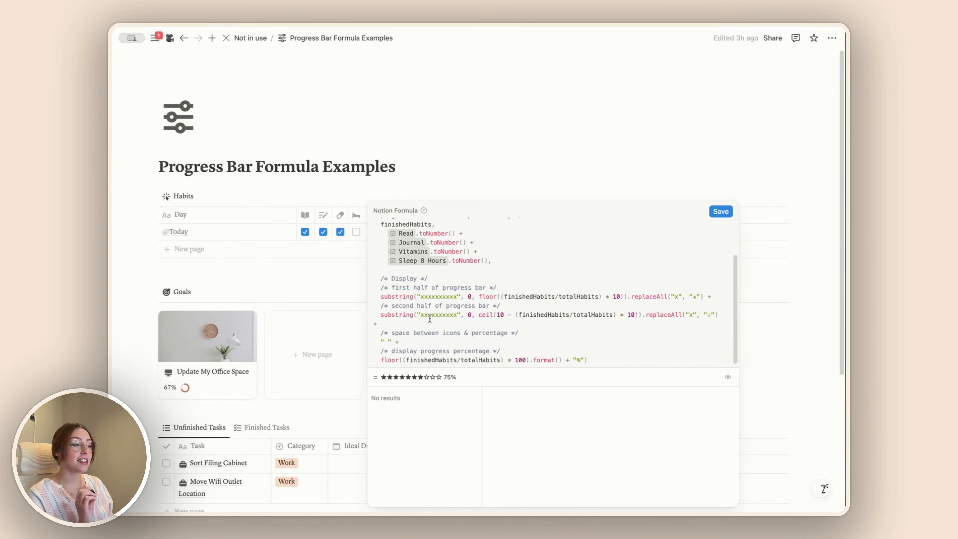
left_click(476, 138)
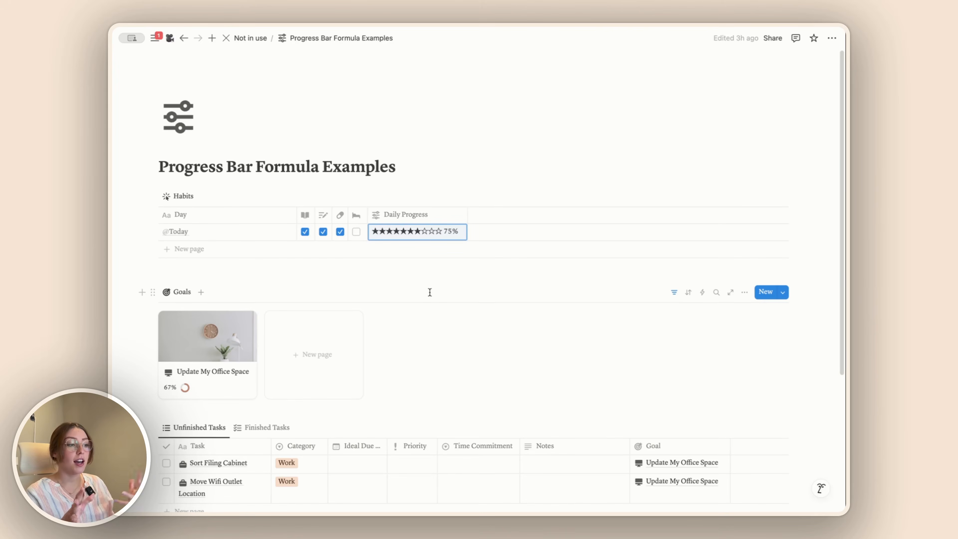
Reopen the Daily Progress formula and insert the comment /* slider icon */ between the first and second halves of the progress bar.
left_click(425, 235)
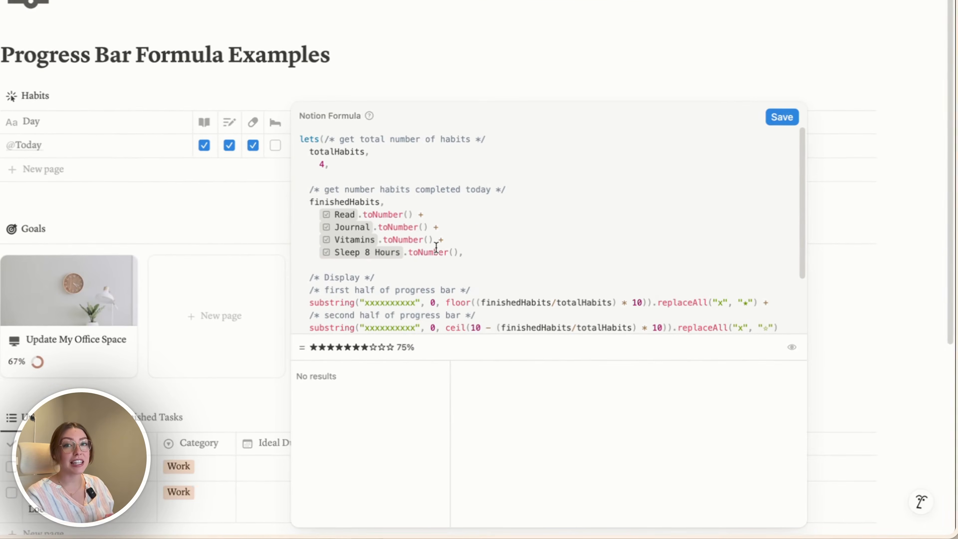
scroll(436, 247, "down", 3)
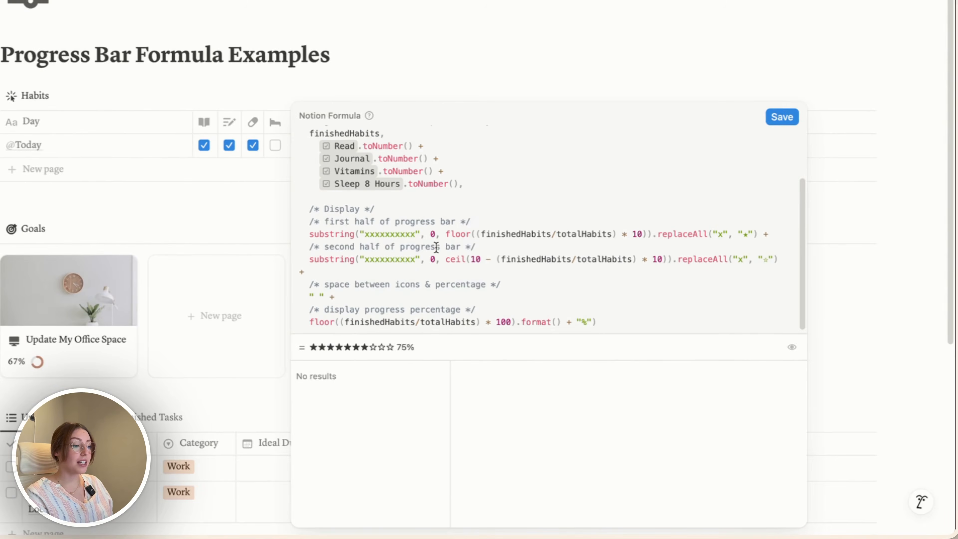
left_click_drag(313, 222, 348, 246)
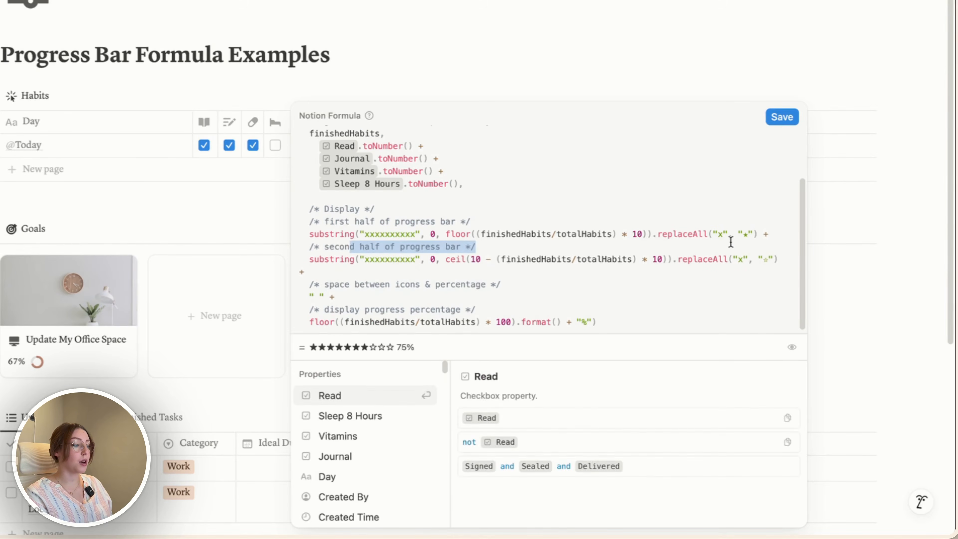
left_click(779, 233)
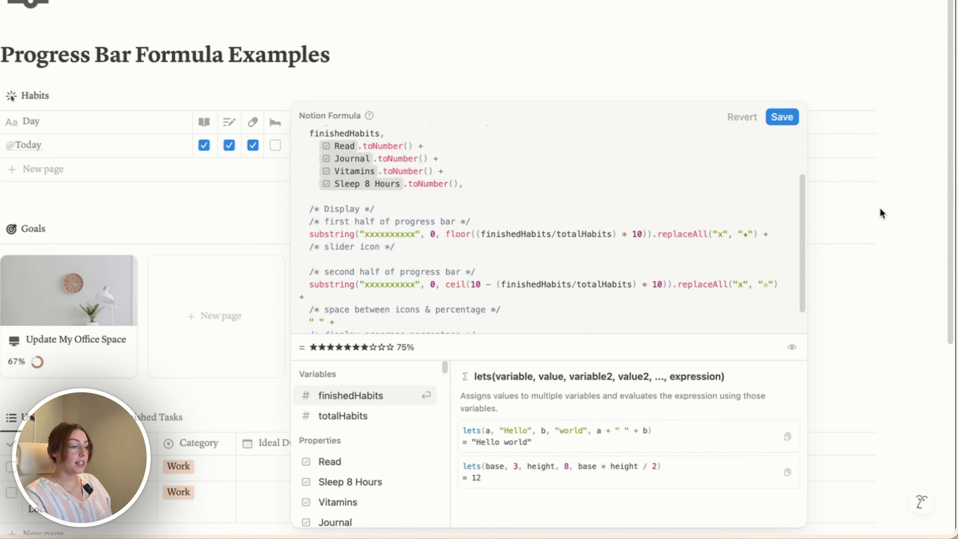
Replace the xxxxxxxxxx strings in both substring() calls of the progress bar with ten long dashes each.
left_click_drag(414, 232, 365, 229)
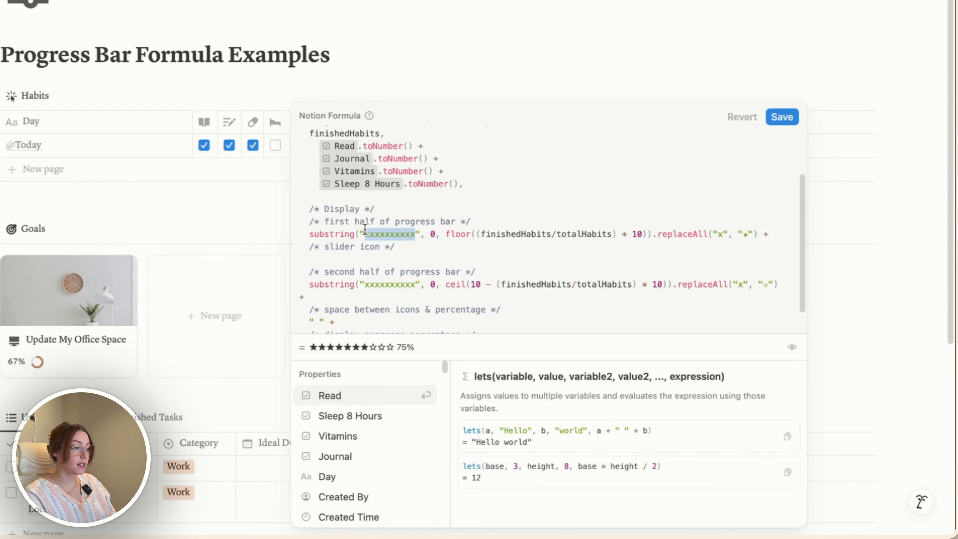
key("BackSpace")
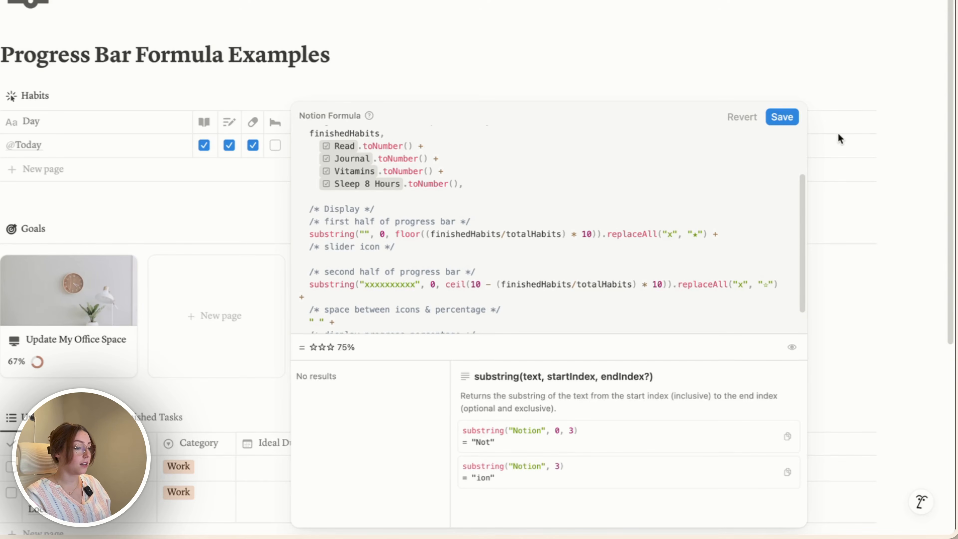
type("──────────")
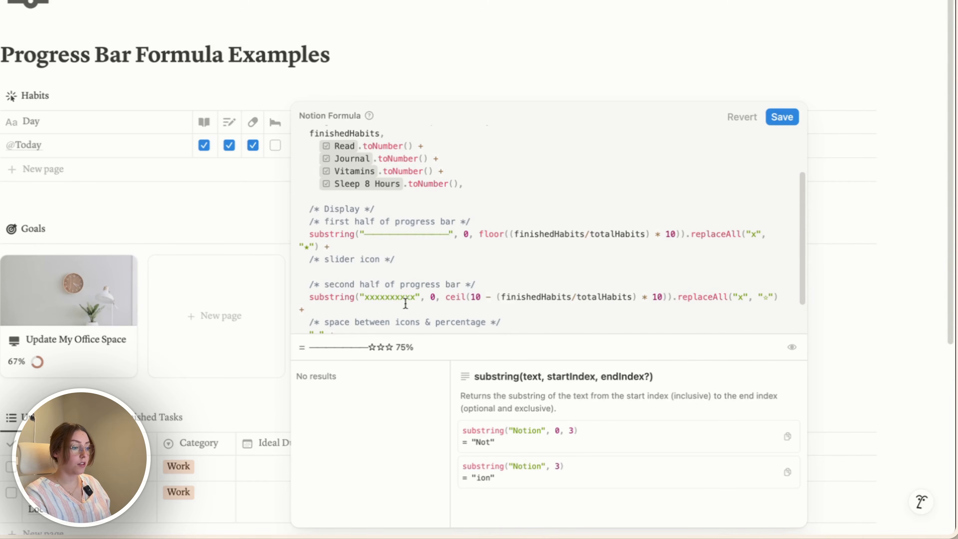
left_click_drag(417, 296, 366, 291)
type("——————————")
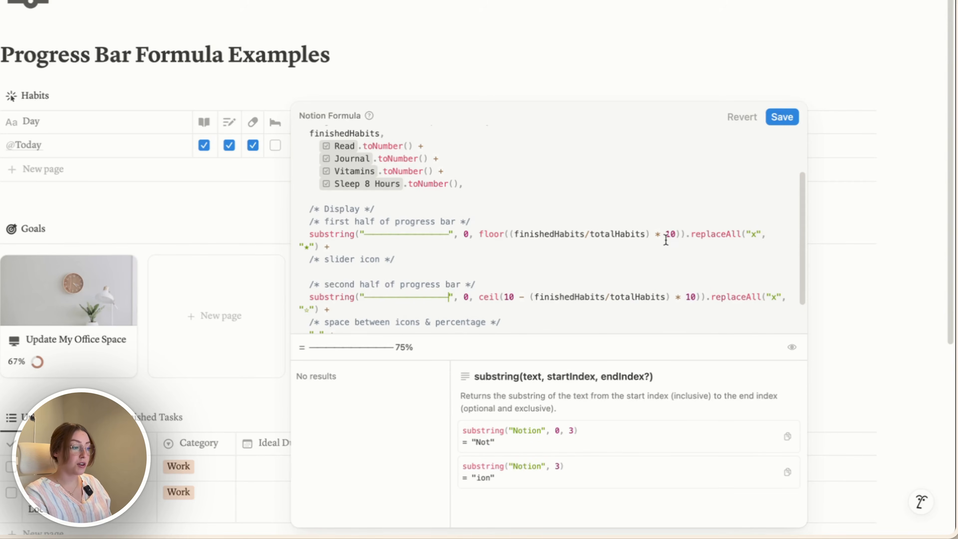
Remove the .replaceAll() star substitutions from both halves of the progress bar, keeping the trailing + operators.
left_click(319, 246)
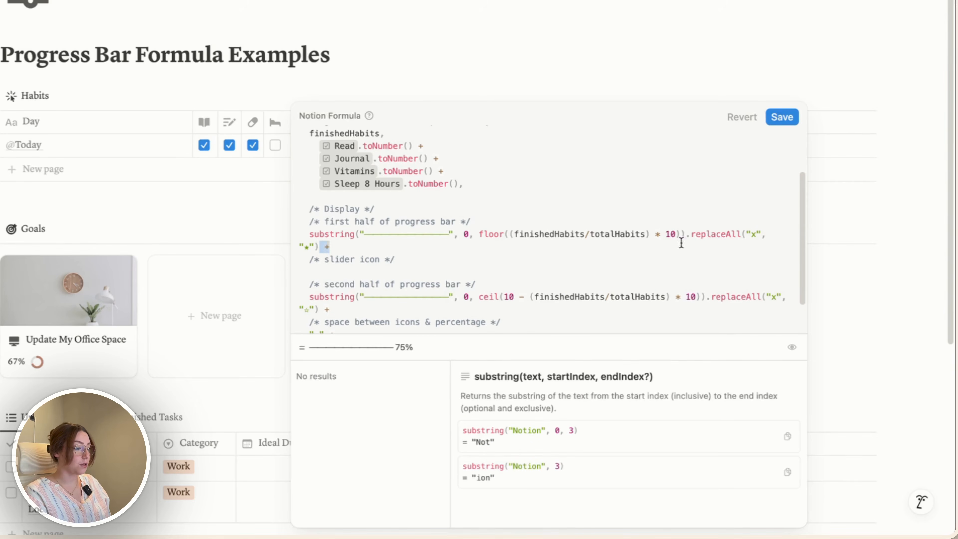
left_click(684, 234, "shift")
key("BackSpace")
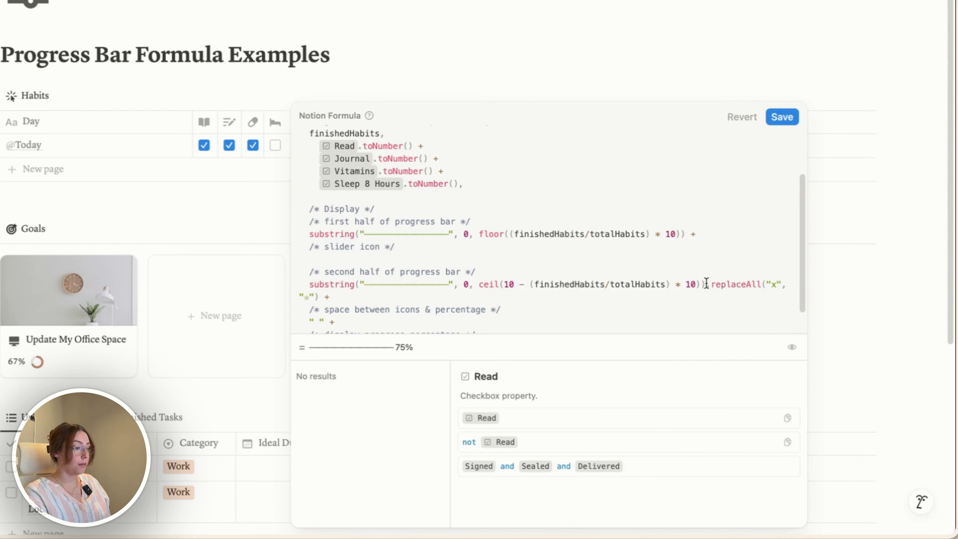
Enter "●" + below the slider icon comment and save the Daily Progress formula.
type("'")
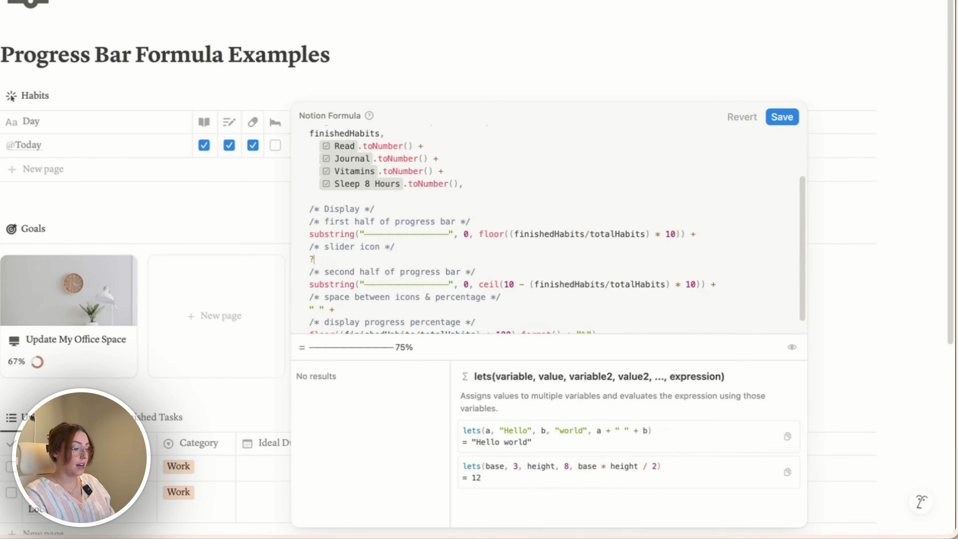
key("BackSpace")
type("\"●")
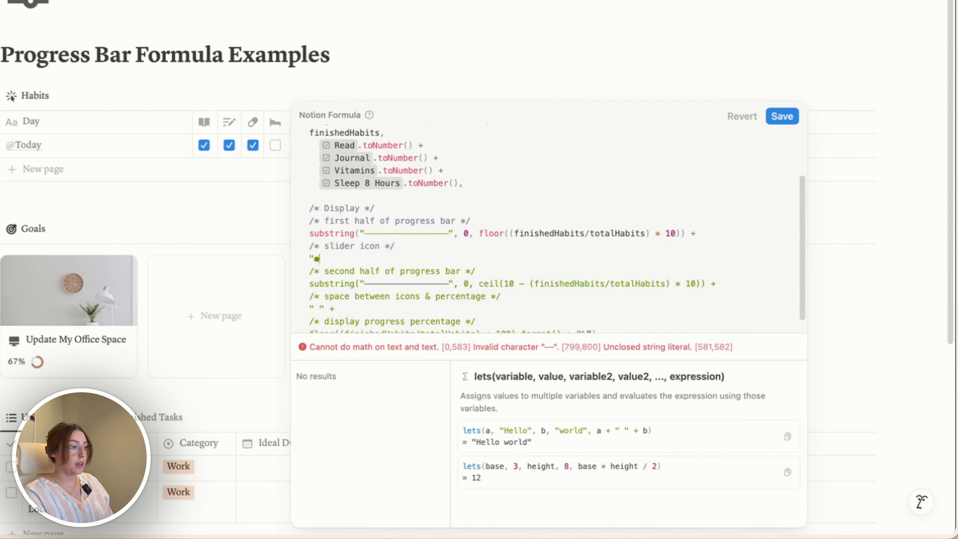
type("\"")
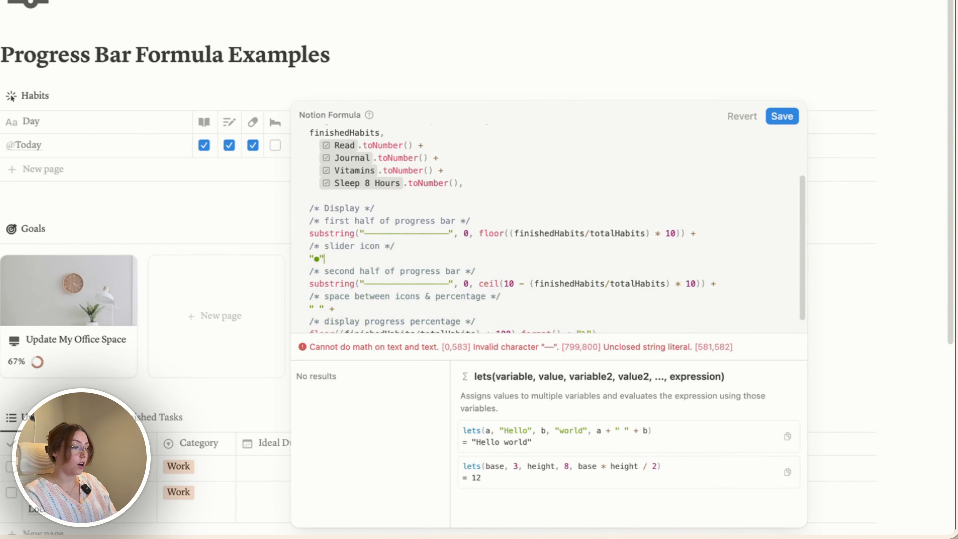
type(" +")
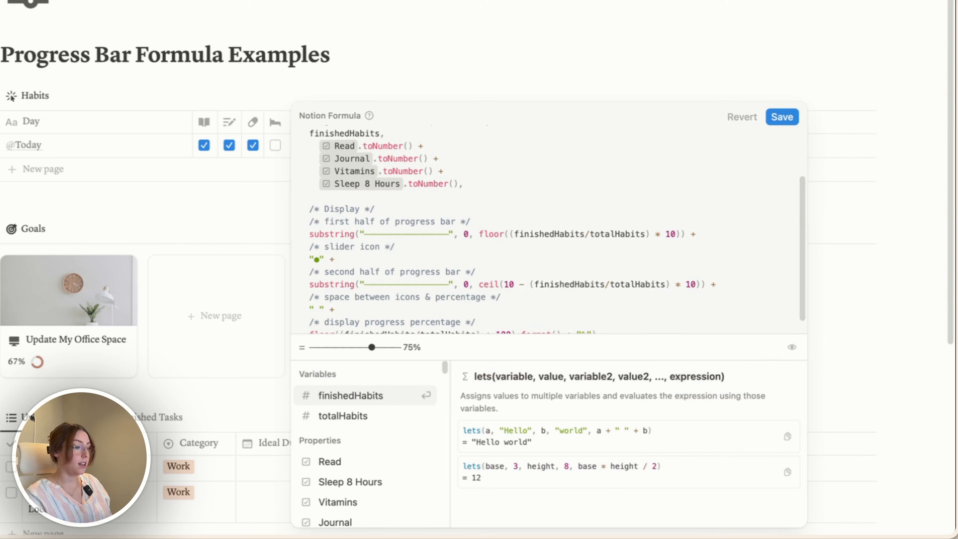
left_click(782, 117)
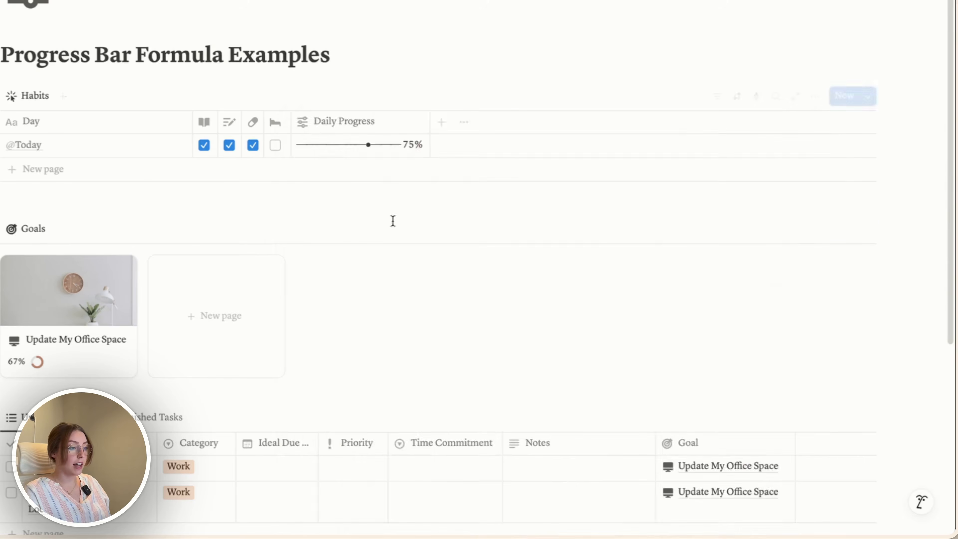
Test the slider by marking Sleep 8 Hours complete for today, then clearing Sleep 8 Hours, Vitamins and Journal.
left_click(275, 145)
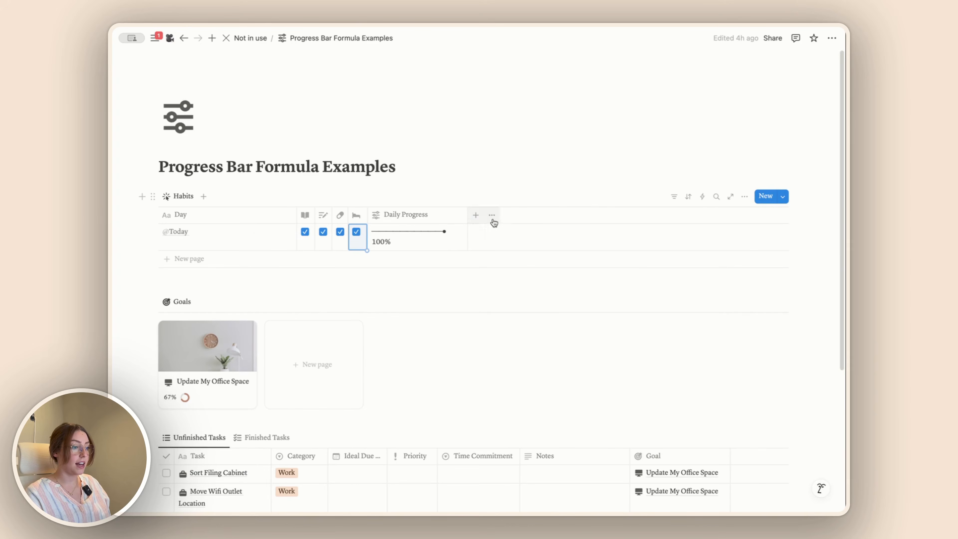
left_click(356, 232)
left_click(336, 233)
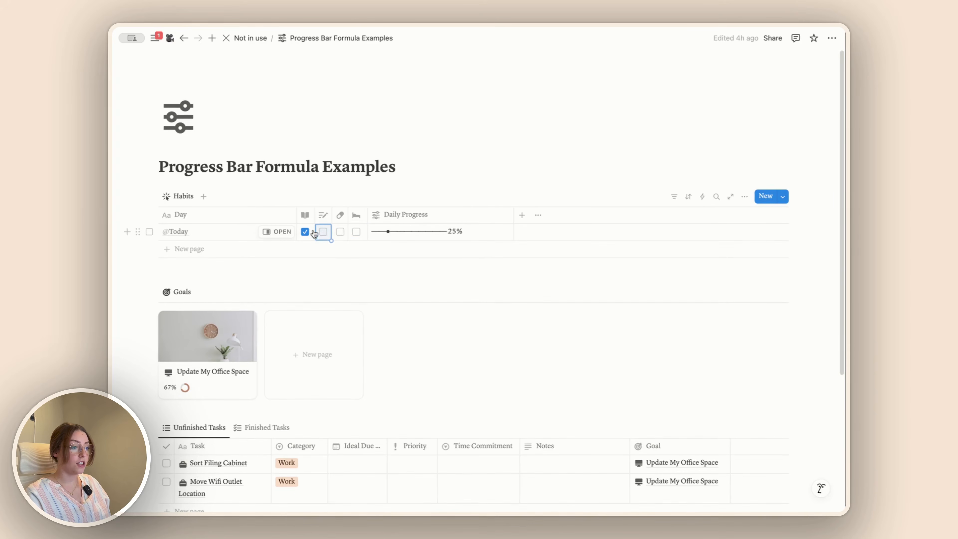